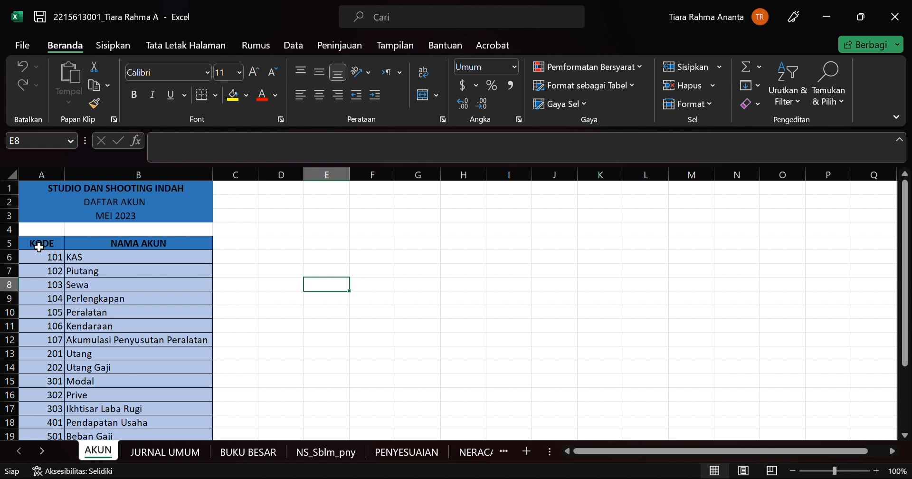
Step: Select the account codes and names in A6:B24 under KODE and NAMA AKUN and look over the whole list
click(40, 247)
click(128, 246)
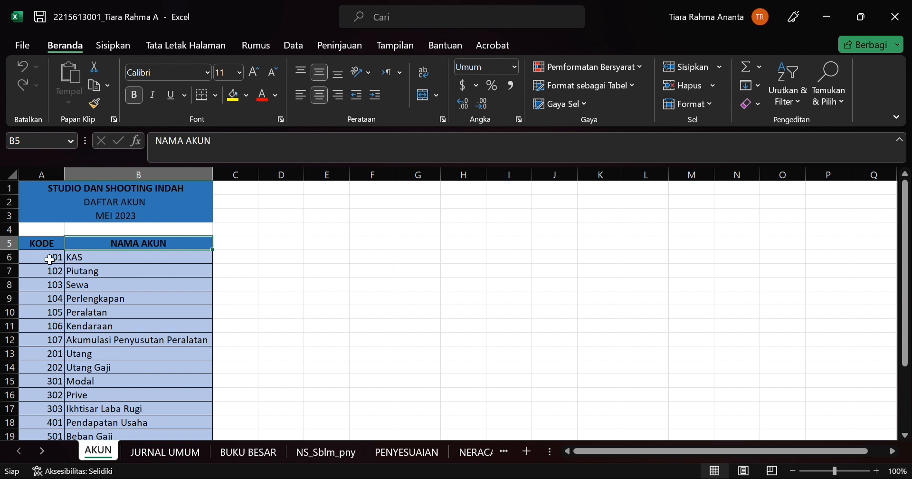
drag(51, 257, 123, 429)
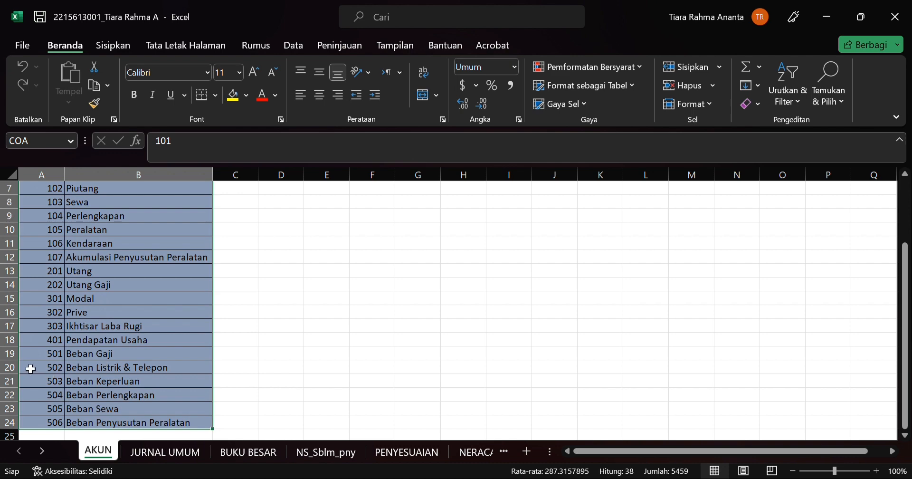
scroll(97, 290, up, 2)
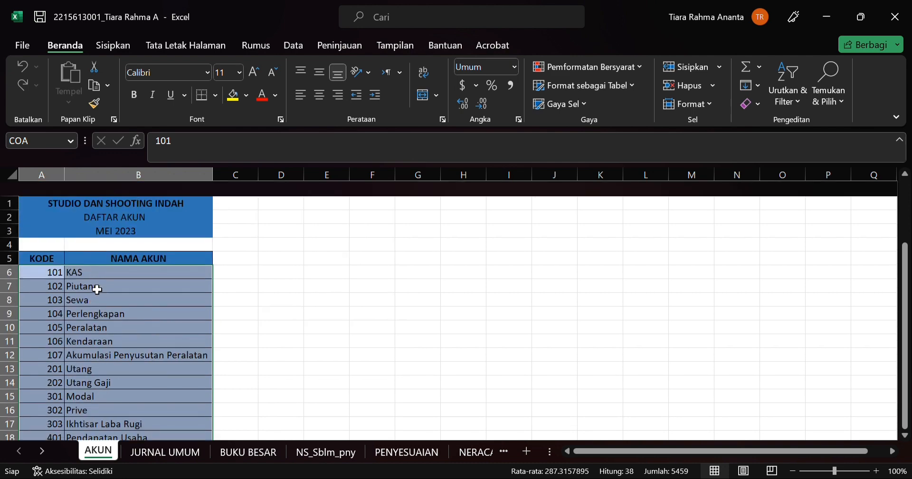
scroll(97, 290, down, 2)
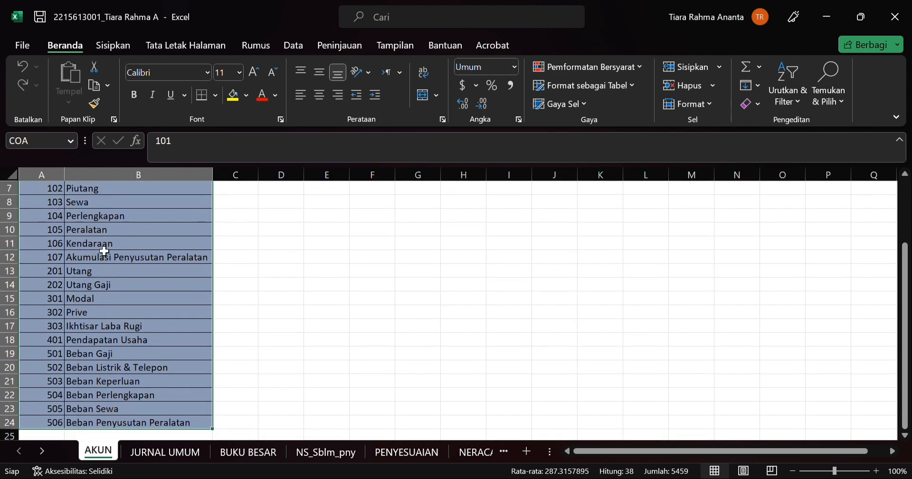
Step: Switch to the JURNAL UMUM sheet and examine the IF condition on D6 in the formula of the first Keterangan cell, B6
key(ctrl+Page_Down)
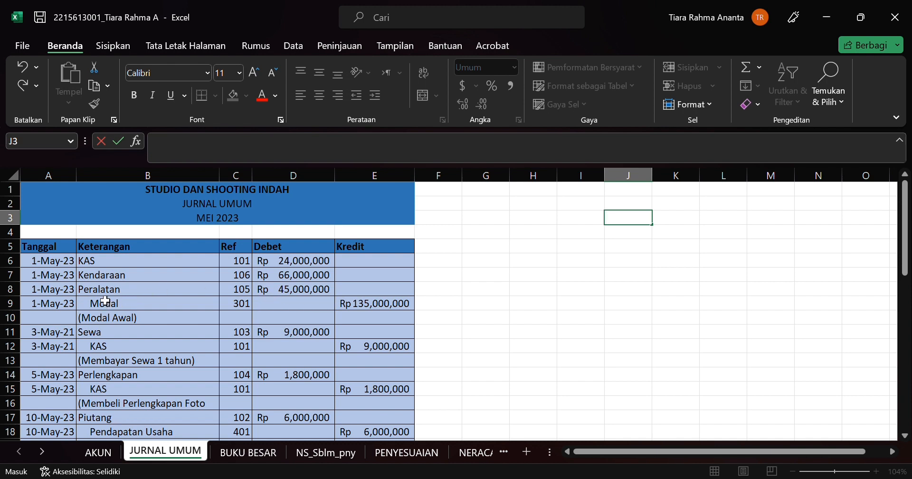
click(112, 260)
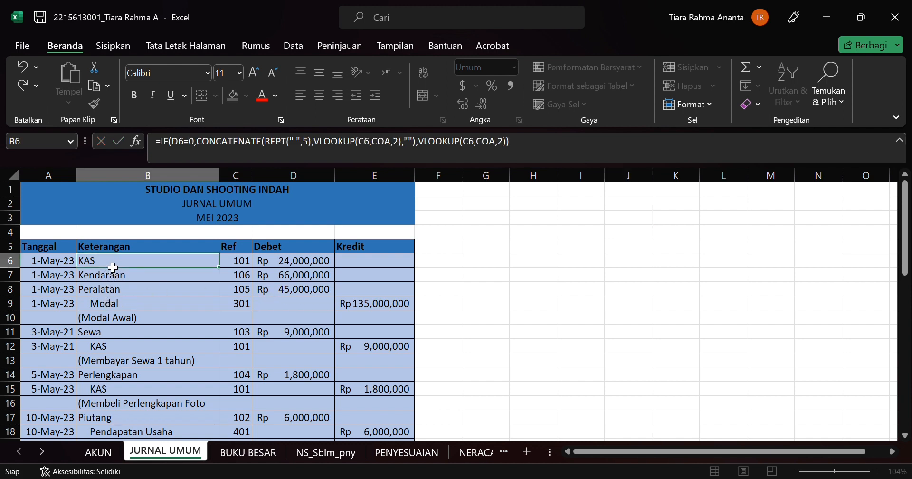
click(176, 147)
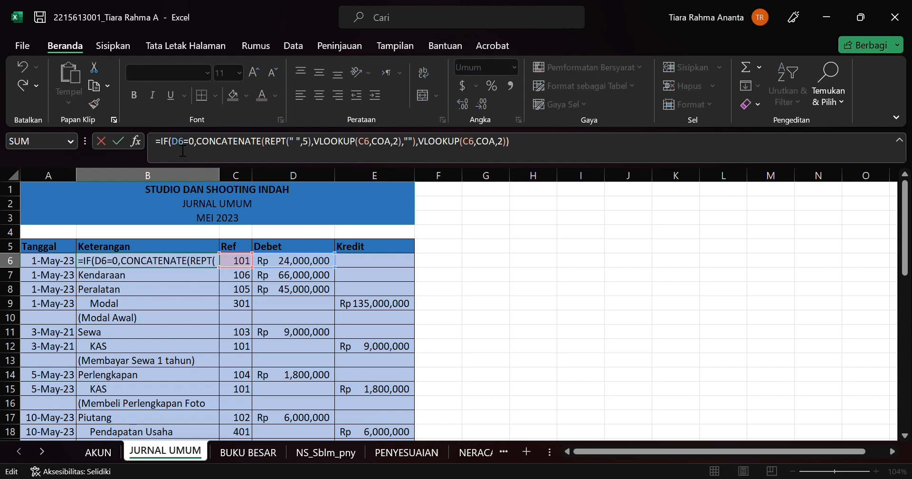
click(304, 263)
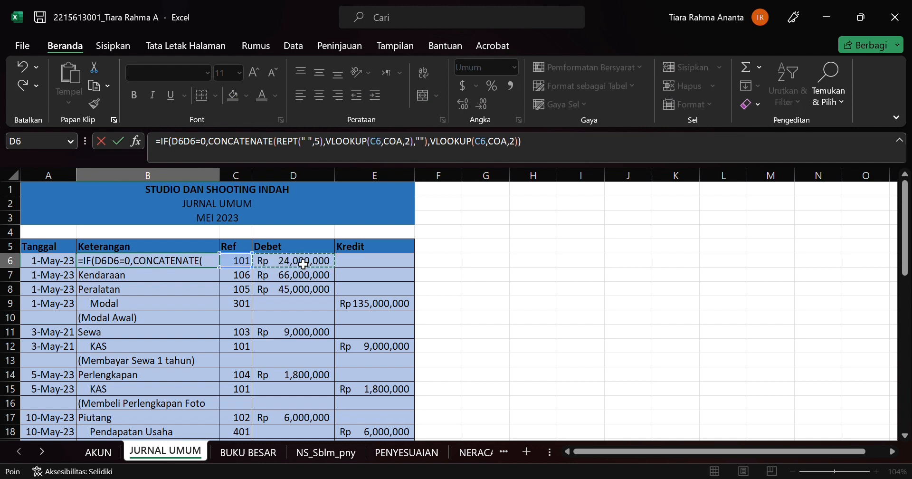
key(BackSpace)
key(BackSpace)
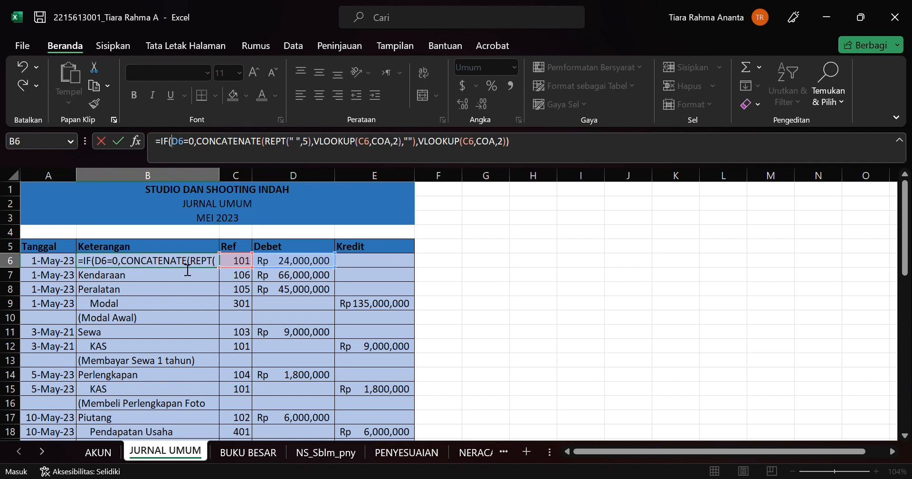
Step: Examine the CONCATENATE, REPT and VLOOKUP parts of the formula in B6, through to its final VLOOKUP(C6,COA,2)
click(232, 149)
key(Left)
key(Left)
click(270, 146)
click(302, 146)
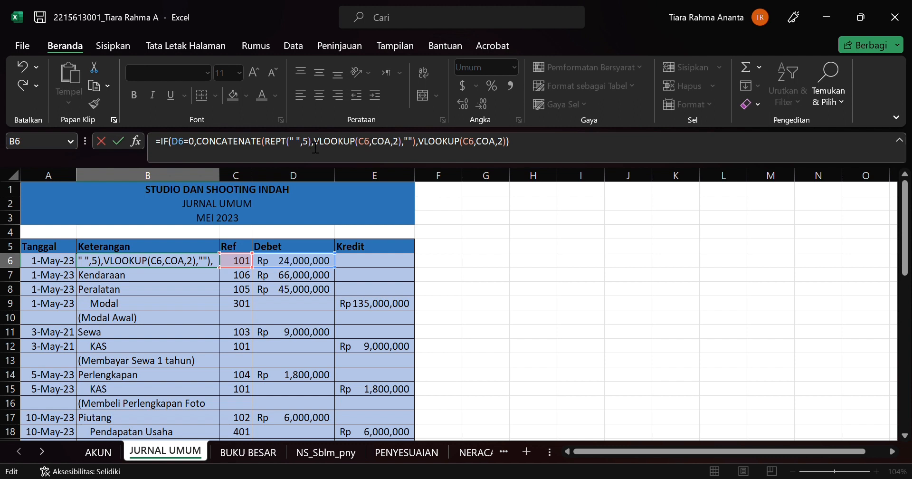
mouse_move(309, 146)
mouse_down()
mouse_move(82, 320)
mouse_move(120, 307)
mouse_move(106, 324)
mouse_move(113, 298)
mouse_move(90, 299)
mouse_move(331, 153)
mouse_move(312, 146)
mouse_up()
click(317, 145)
click(402, 148)
click(425, 151)
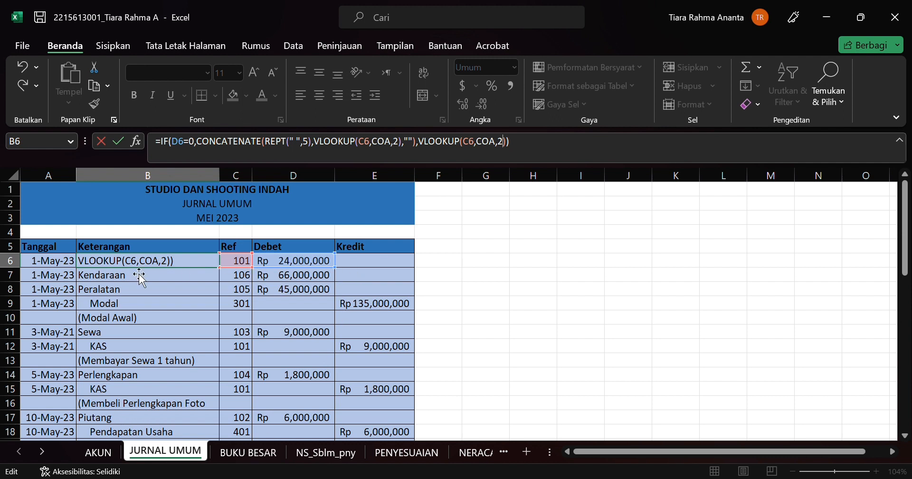
Step: Inspect the data validation settings of the first Ref cell, C6, and close them without changes
click(237, 279)
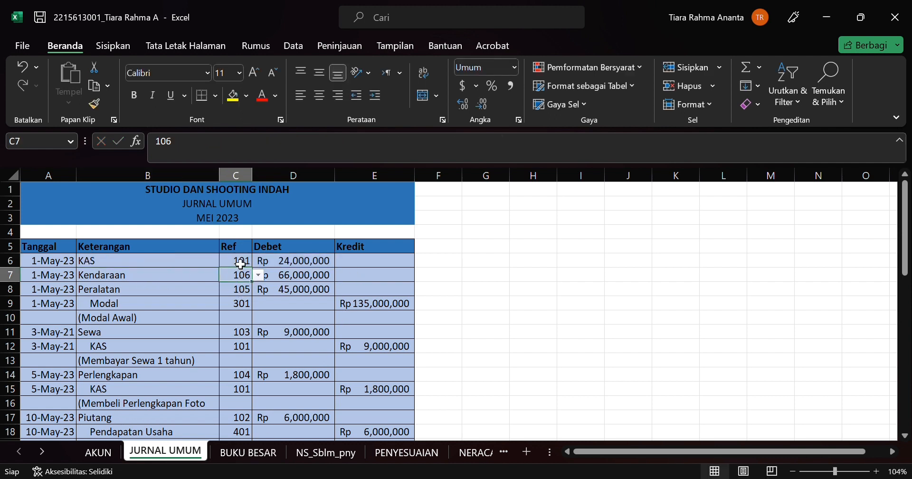
click(241, 264)
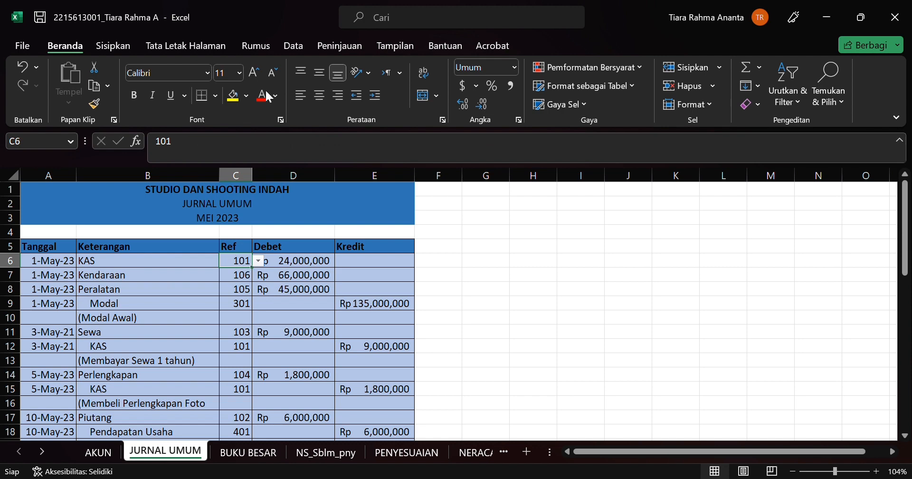
click(118, 48)
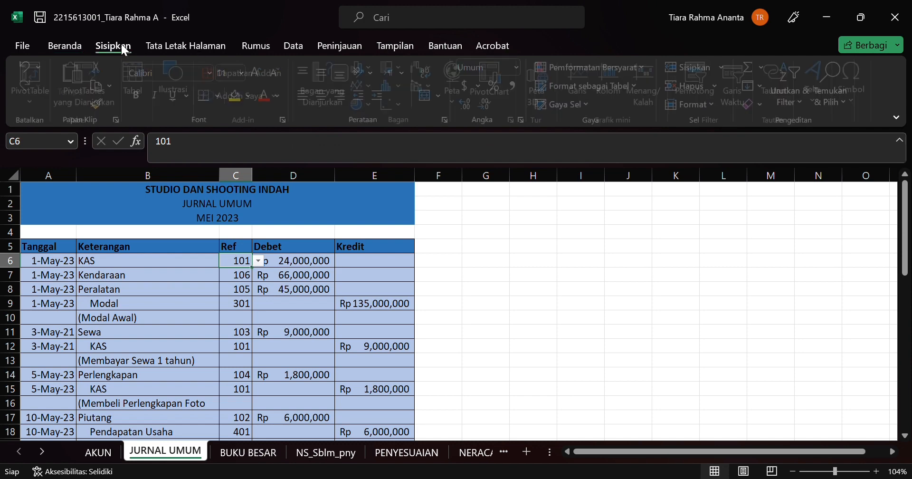
click(290, 46)
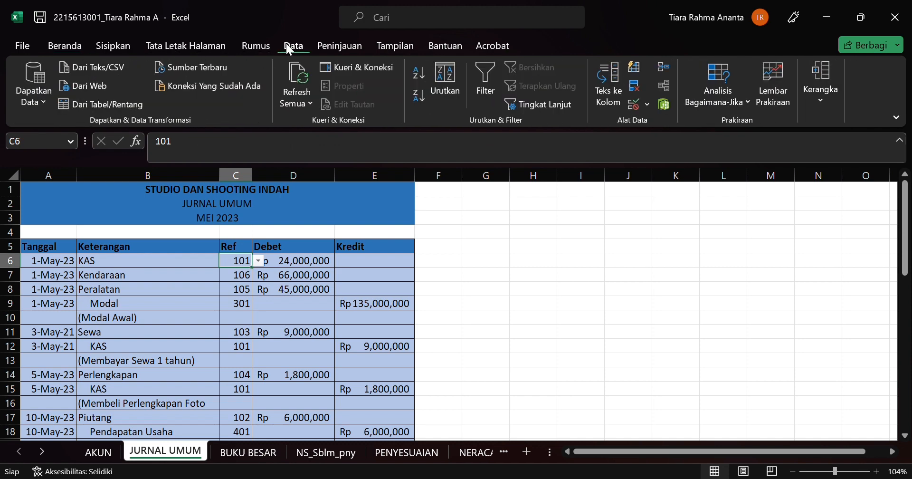
click(634, 105)
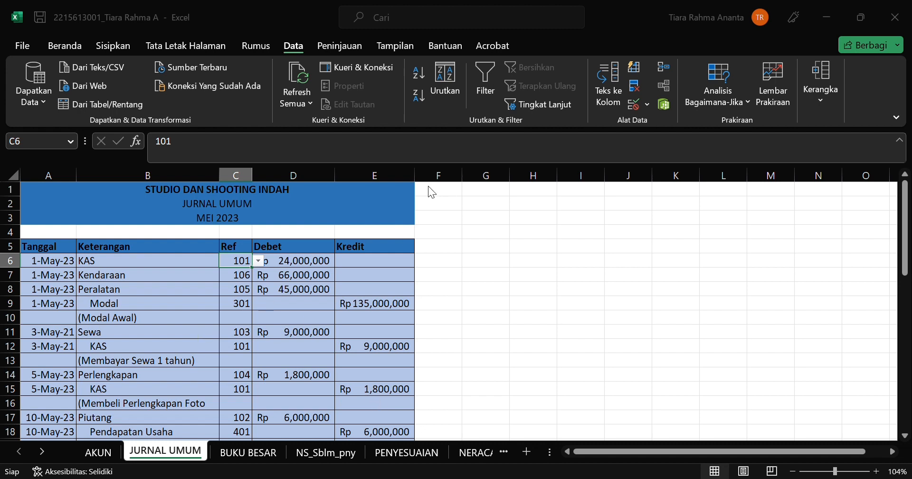
click(443, 187)
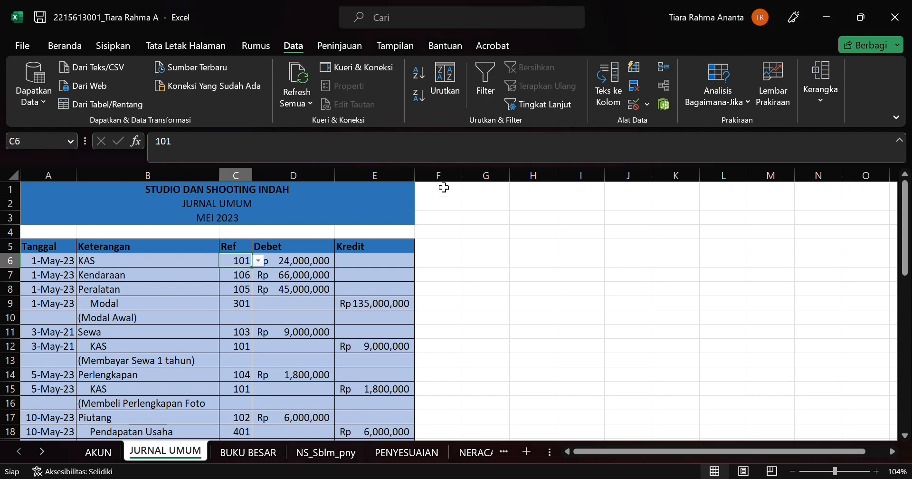
Step: Check the Debet total's SUM formula in D47 and the range it covers in the general journal
scroll(361, 318, down, 5)
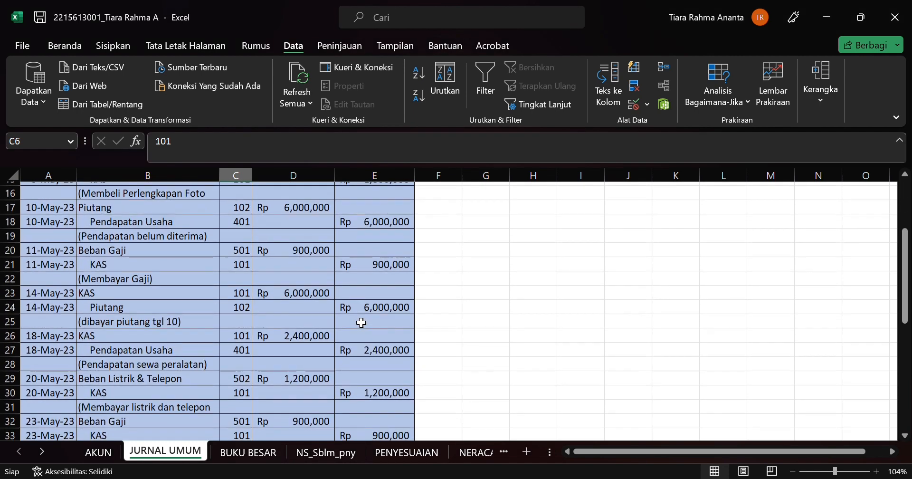
scroll(361, 322, down, 6)
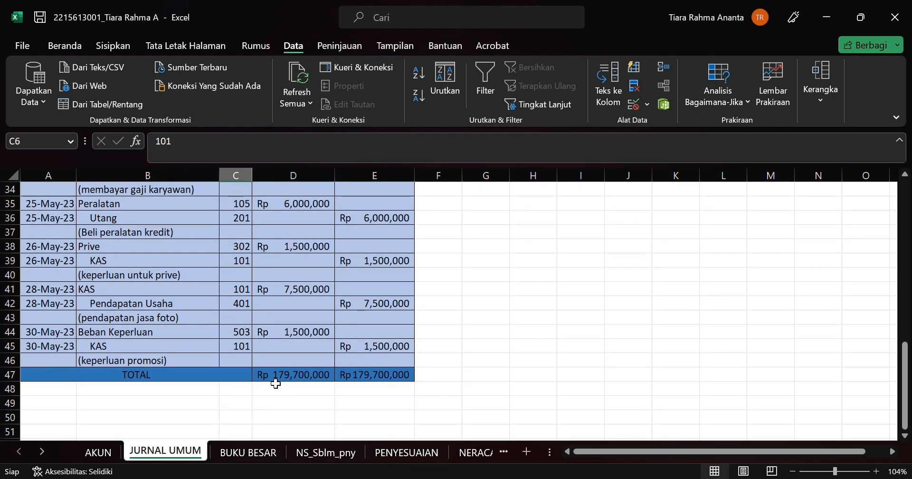
click(275, 376)
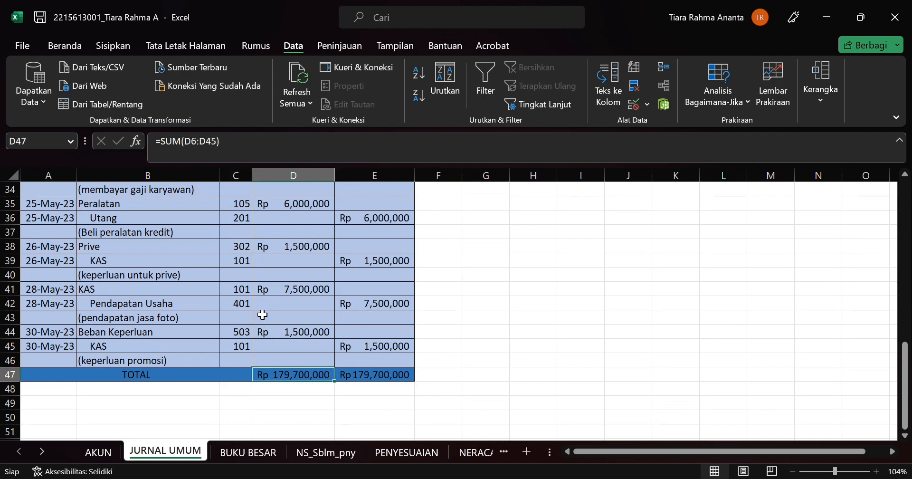
scroll(263, 315, up, 9)
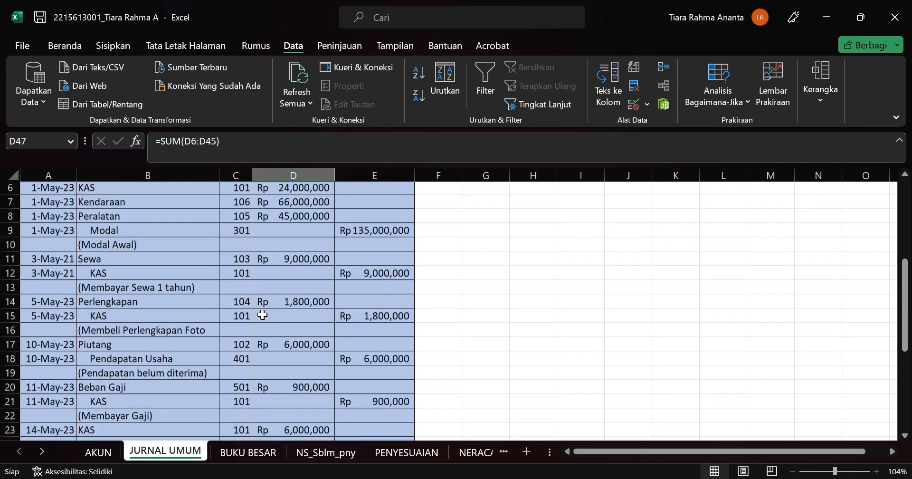
scroll(262, 314, down, 8)
click(208, 142)
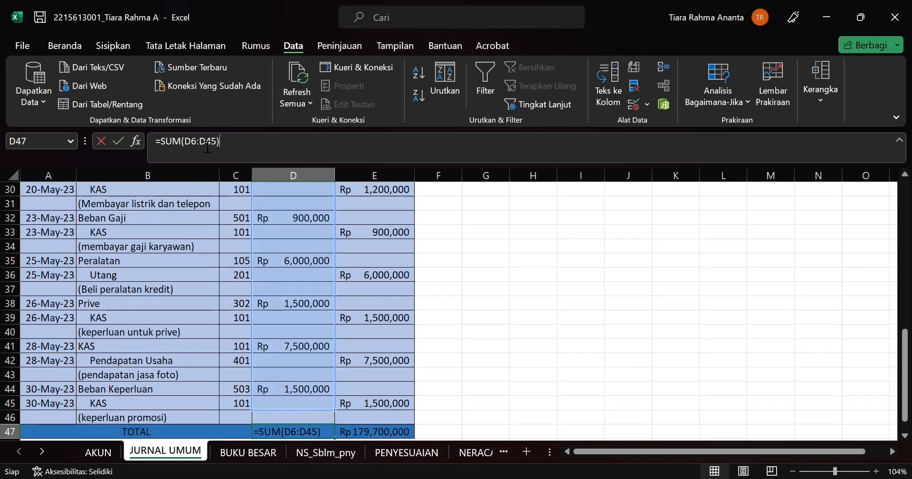
scroll(280, 276, up, 9)
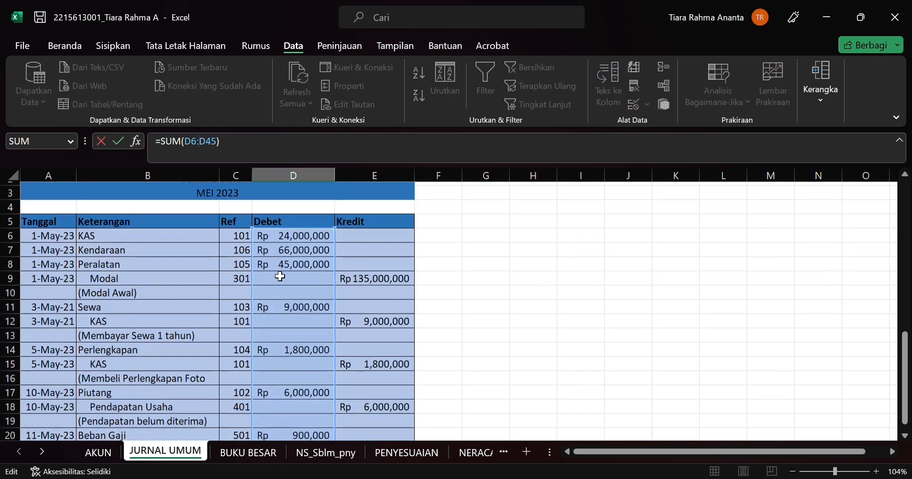
scroll(280, 276, down, 11)
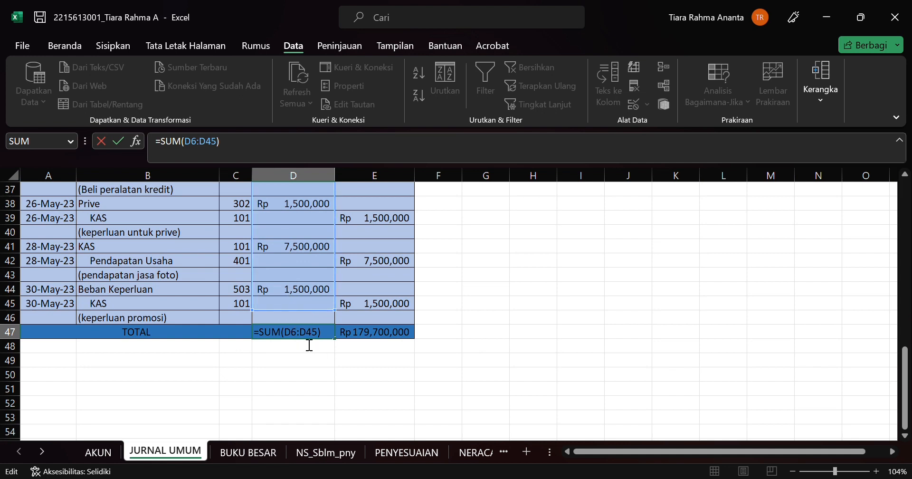
key(Return)
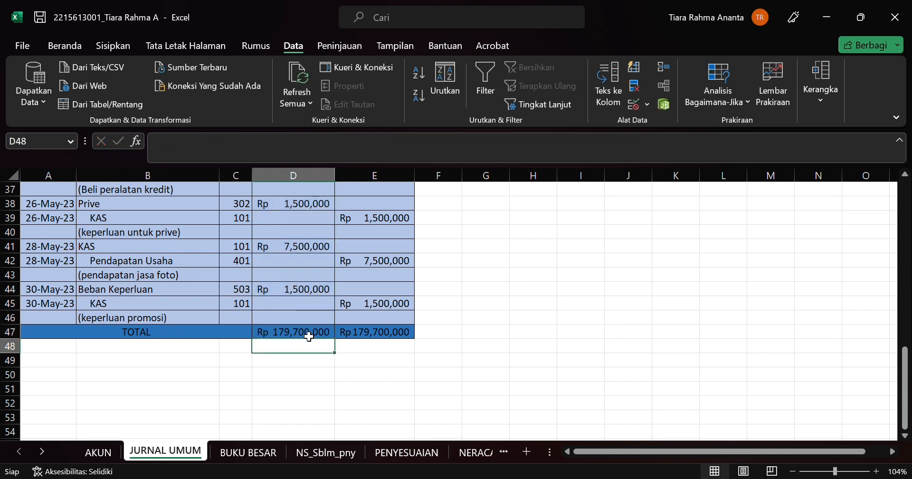
Step: Check the Kredit total's SUM formula in E47 and open the REF BUKU BESAR sheet
click(356, 337)
scroll(354, 299, up, 3)
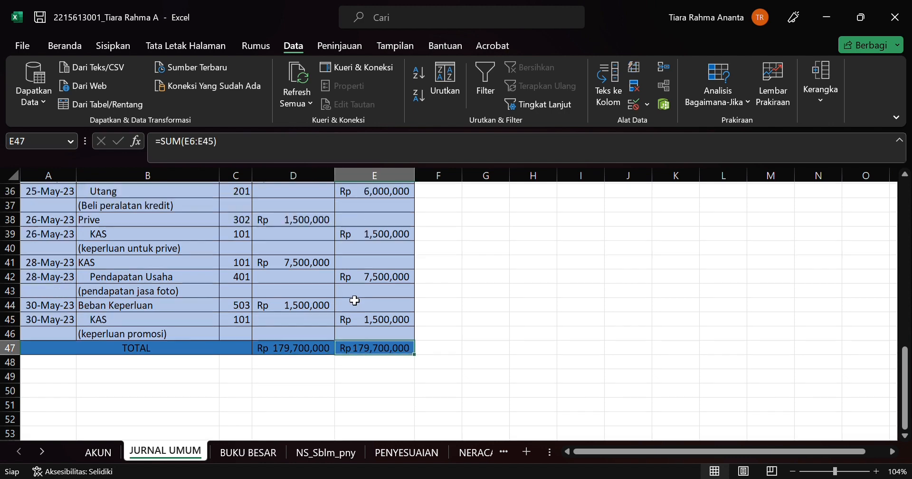
scroll(262, 245, down, 1)
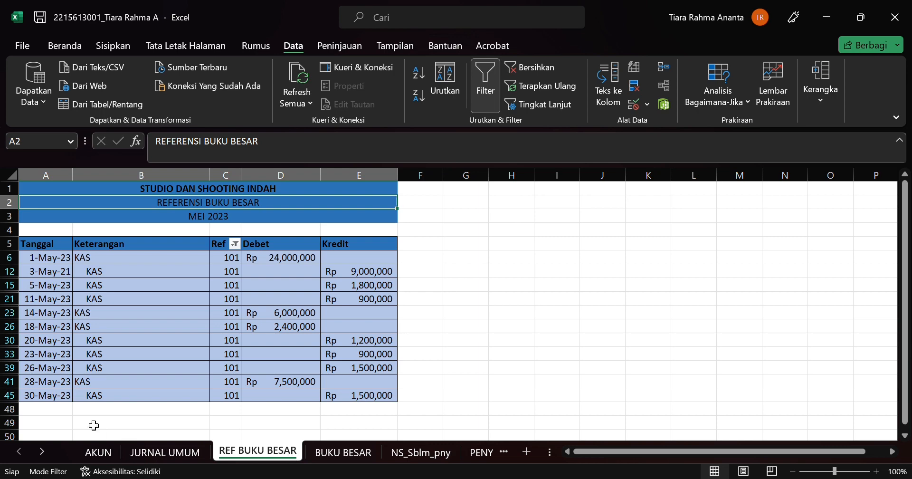
Step: Undo the Ref column filter on the REF BUKU BESAR sheet and look through all the journal entries
scroll(124, 402, down, 3)
scroll(126, 402, up, 3)
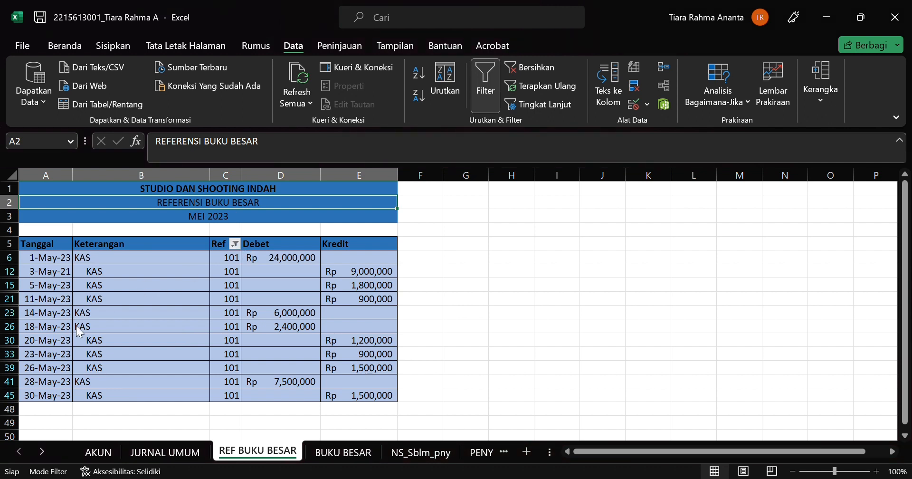
key(ctrl+z)
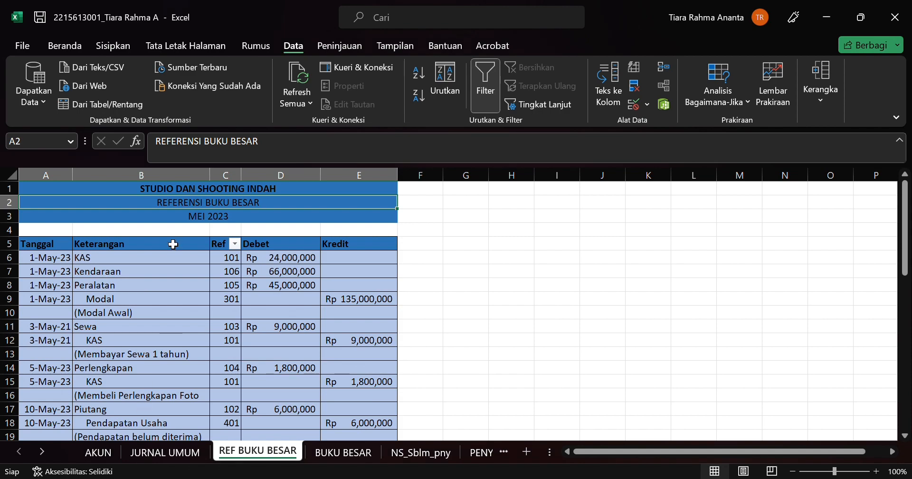
scroll(173, 244, down, 4)
scroll(173, 244, up, 3)
scroll(173, 244, down, 1)
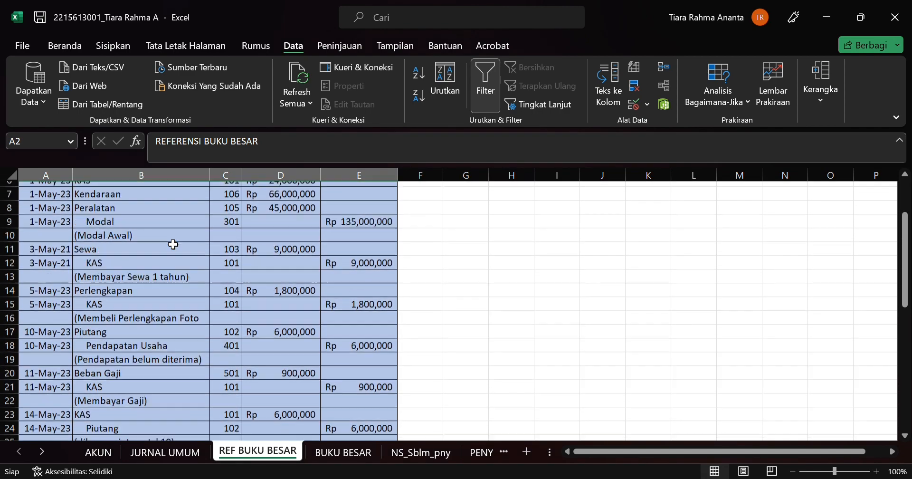
scroll(173, 244, down, 7)
scroll(172, 244, up, 9)
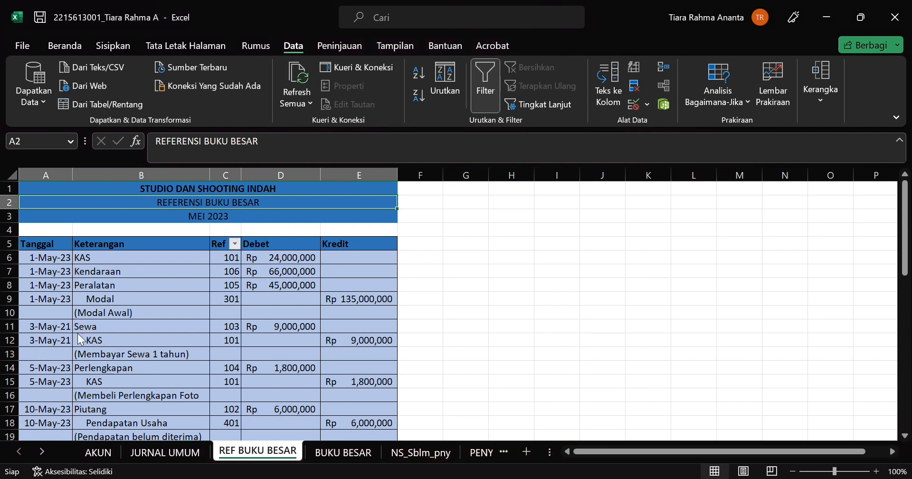
Step: Restore the Ref column filter for account 101 and review the filtered KAS entries
click(138, 454)
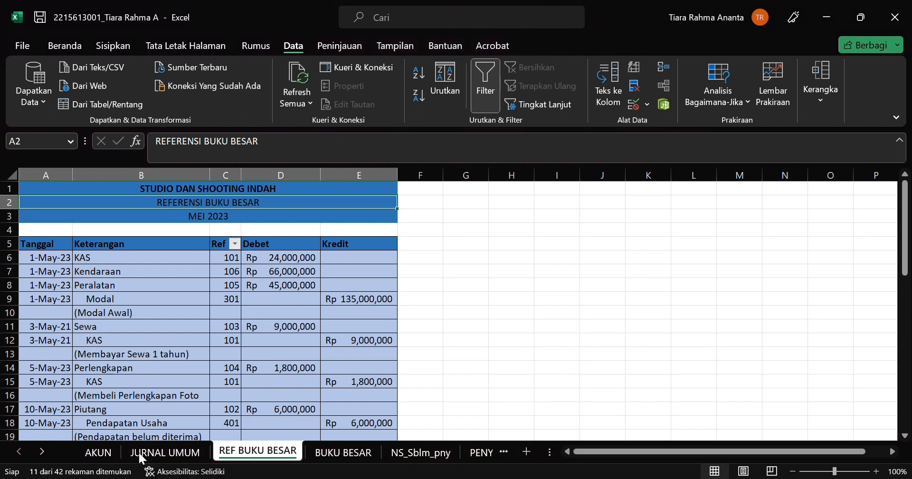
scroll(156, 336, down, 3)
scroll(156, 336, up, 3)
scroll(155, 337, down, 3)
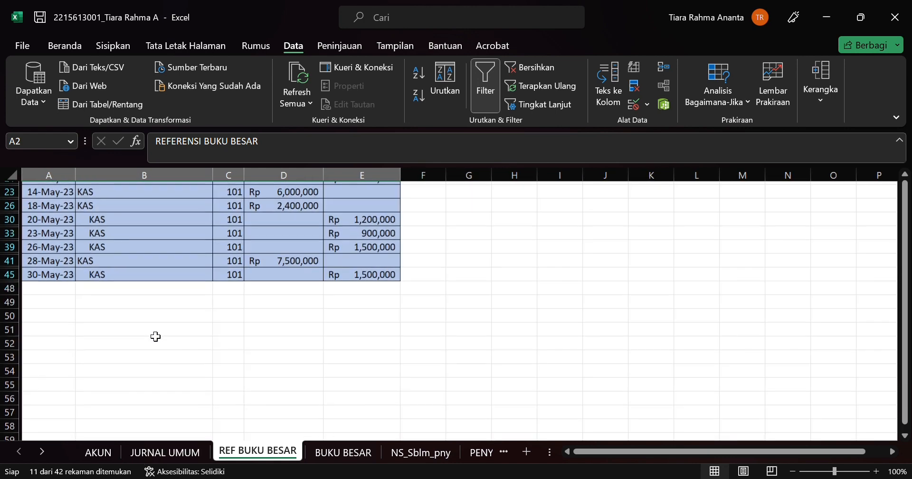
scroll(156, 336, up, 3)
scroll(155, 336, up, 3)
scroll(156, 337, down, 3)
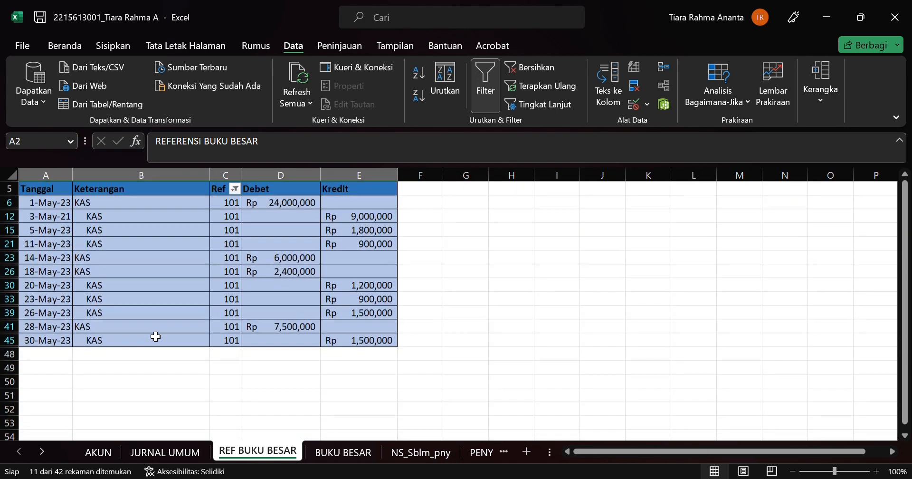
scroll(156, 336, up, 3)
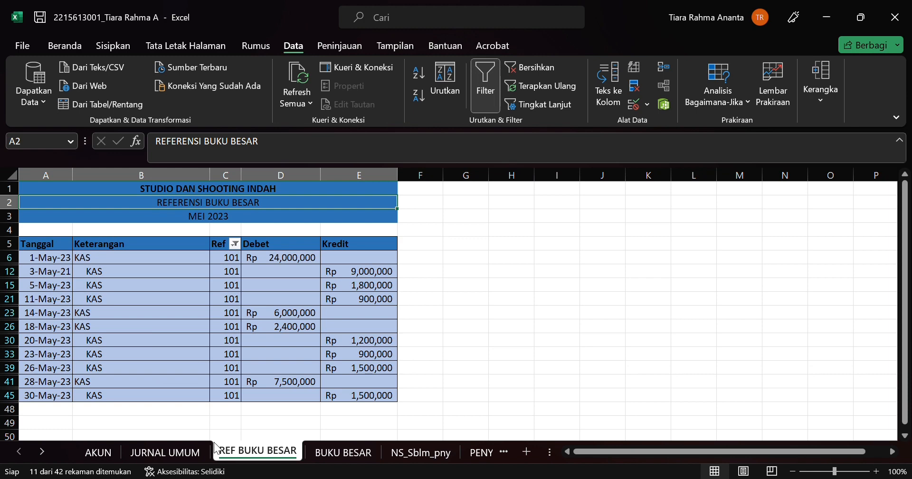
Step: Open the BUKU BESAR sheet and check the running balance formula in F16 of the KAS ledger
click(333, 452)
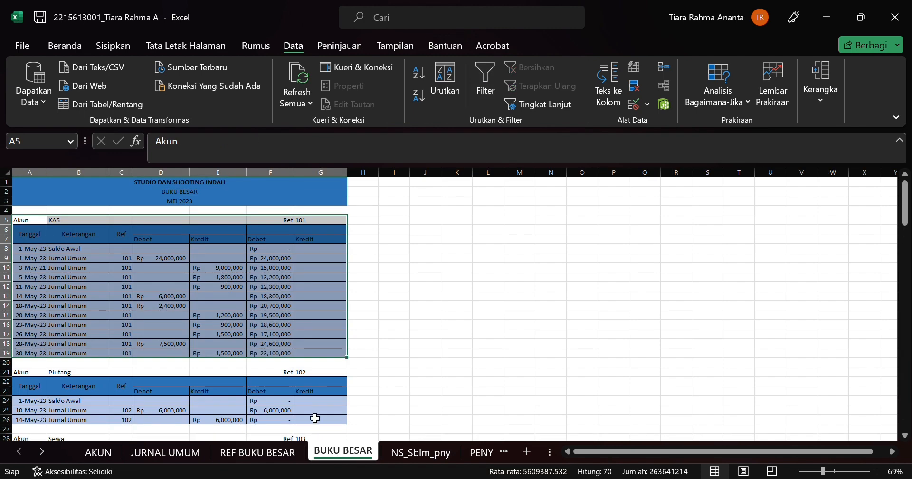
click(269, 324)
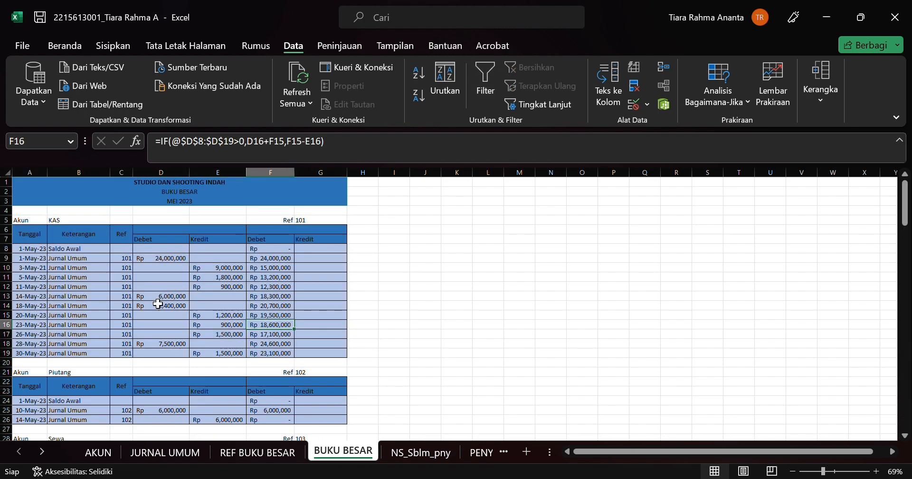
scroll(157, 303, up, 2)
scroll(157, 303, down, 2)
scroll(156, 303, up, 1)
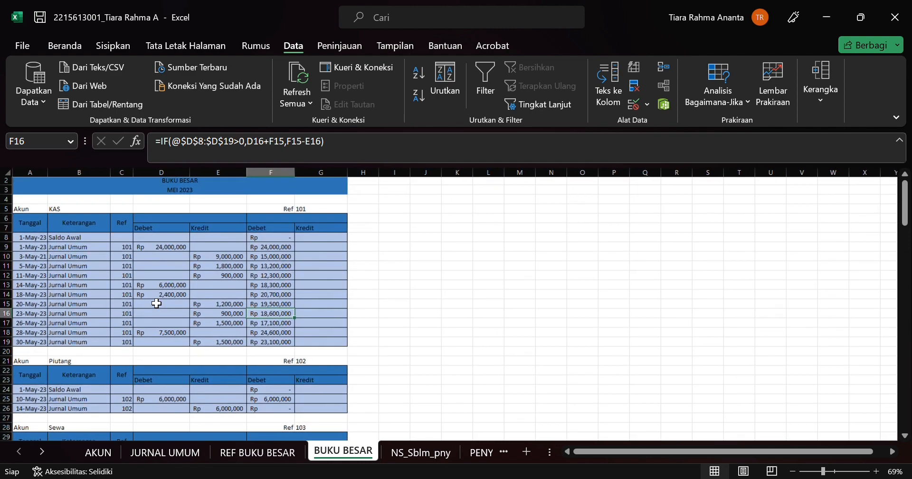
Step: Check the KAS ledger's debit entry in D14 and credit entry in E17
click(153, 298)
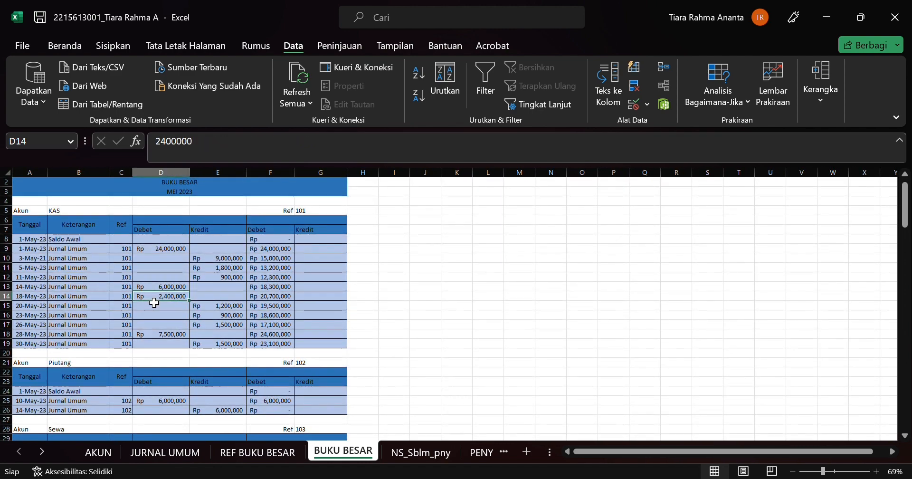
key(Down)
key(Down)
key(Down)
key(Right)
scroll(67, 252, up, 2)
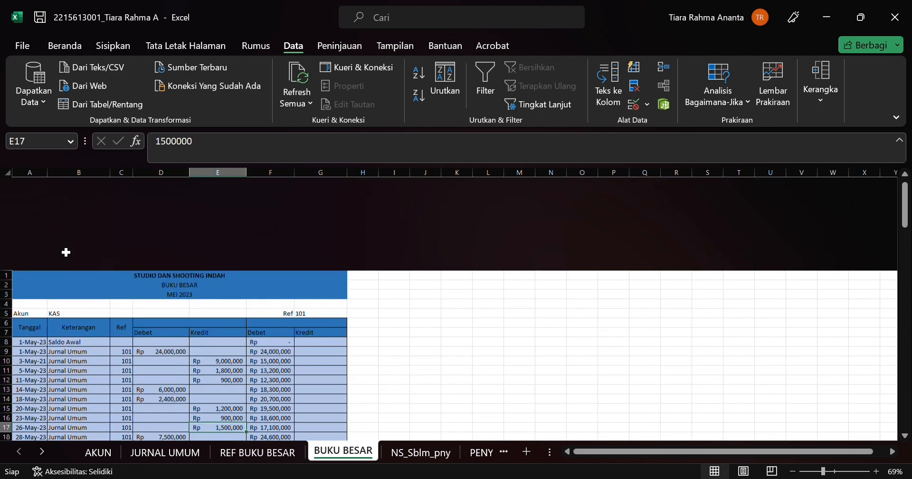
Step: Examine the KAS ledger's Tanggal and Keterangan columns and compare them with the filtered entries on REF BUKU BESAR
scroll(53, 252, down, 1)
click(36, 238)
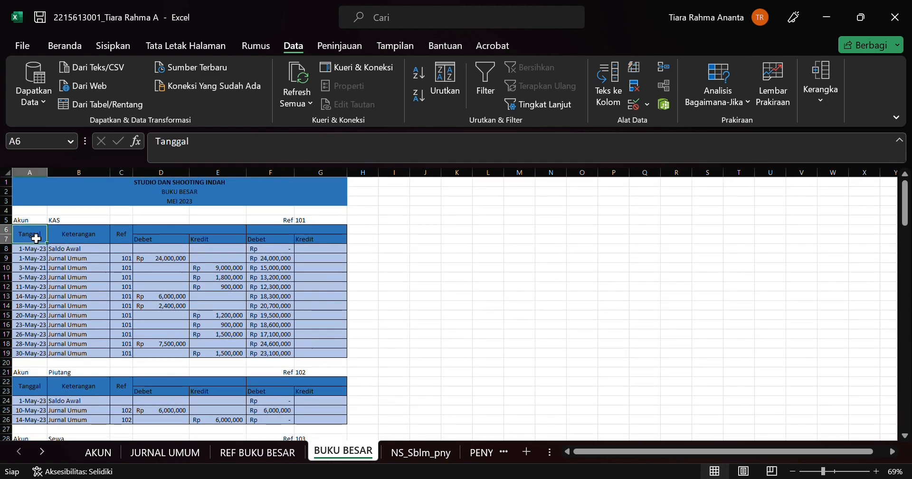
click(57, 261)
click(104, 241)
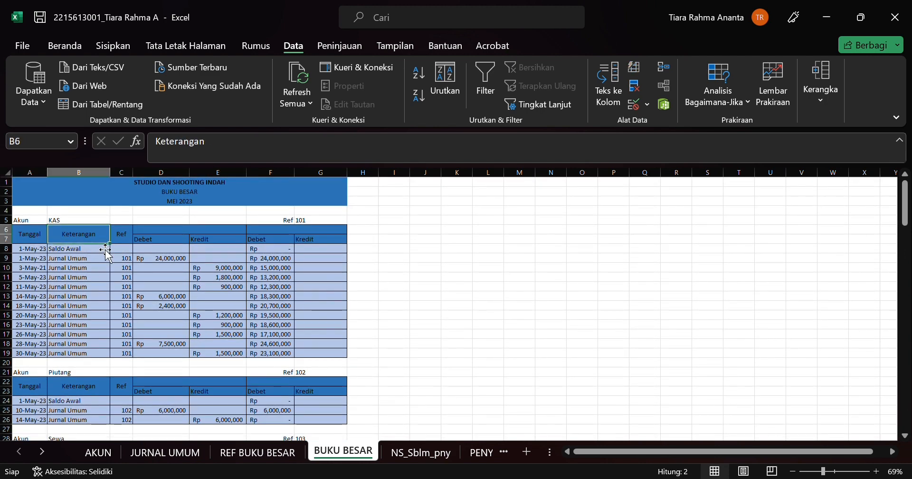
click(285, 455)
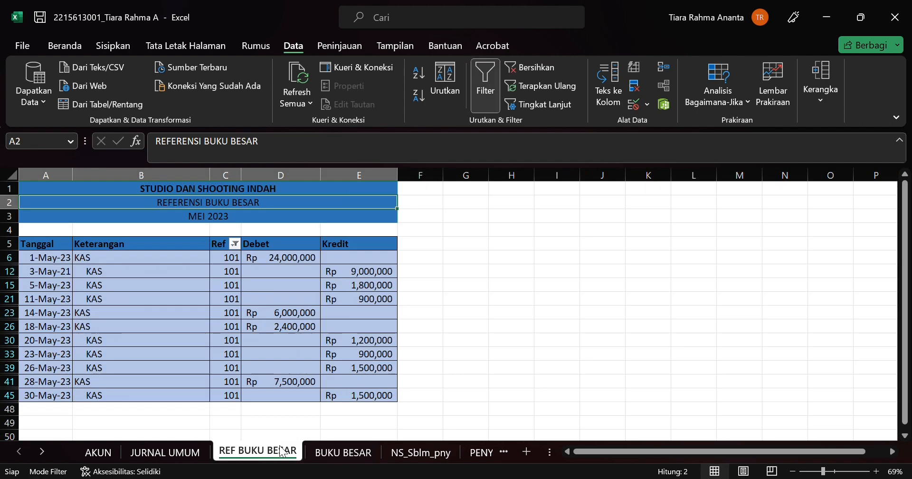
scroll(263, 278, down, 1)
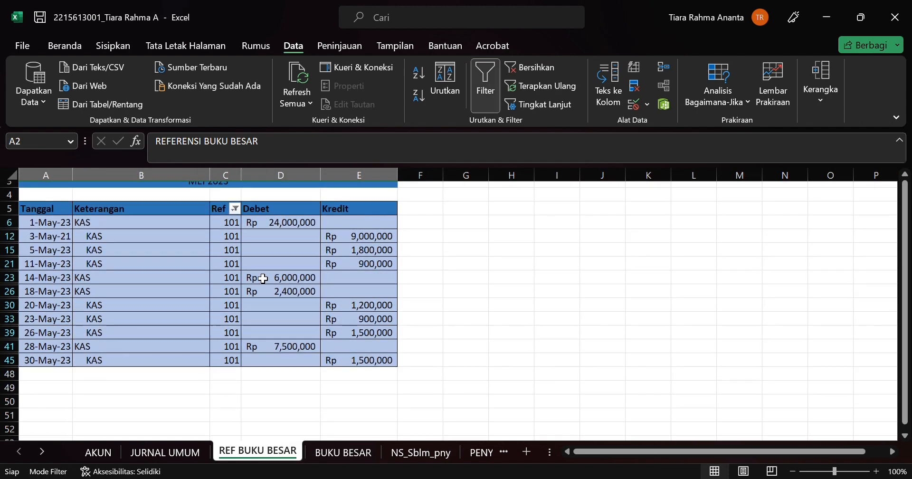
click(343, 452)
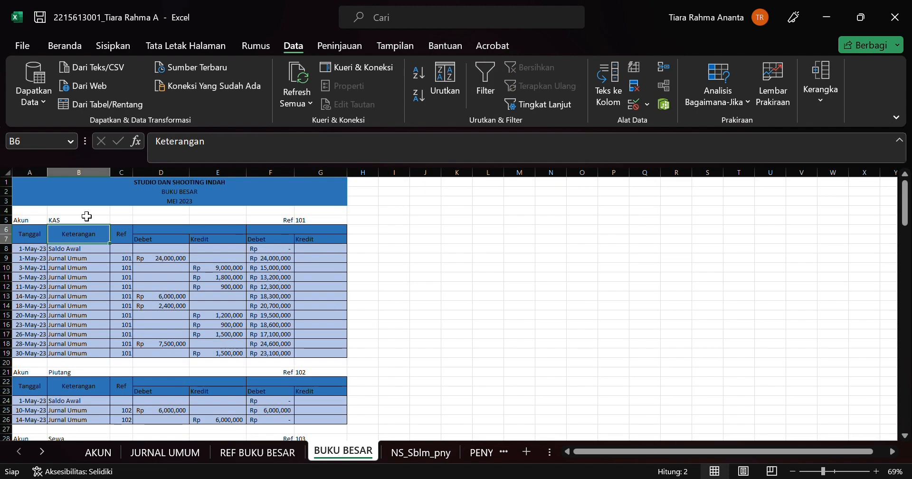
Step: Check the Ref column cells in the KAS and Piutang ledgers on the BUKU BESAR sheet
scroll(104, 301, down, 3)
click(127, 268)
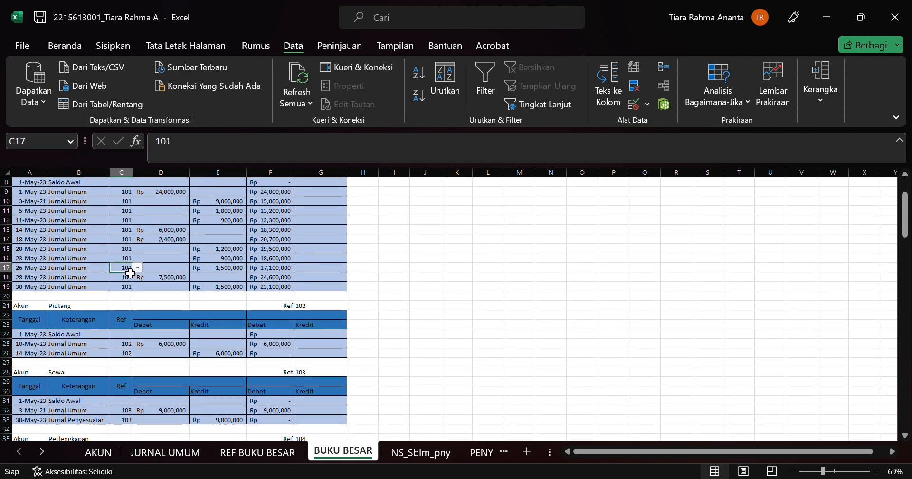
scroll(141, 345, up, 3)
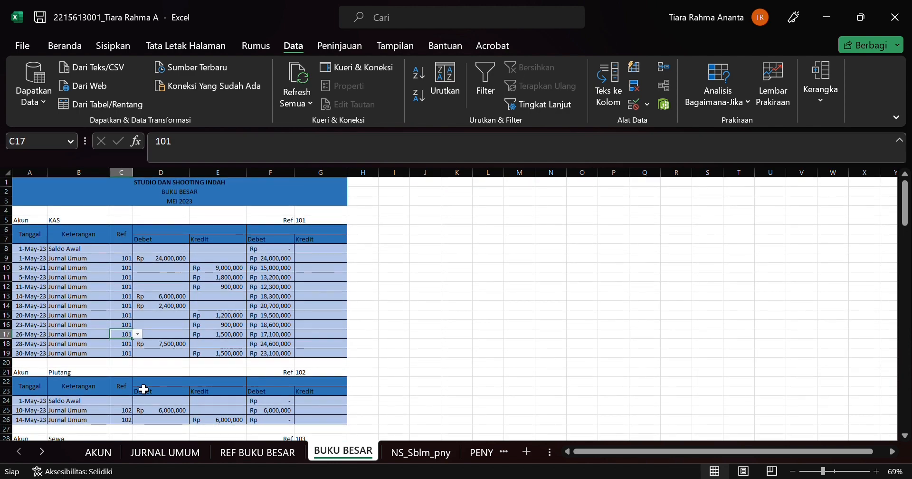
scroll(143, 387, down, 4)
scroll(132, 411, down, 3)
scroll(126, 410, up, 6)
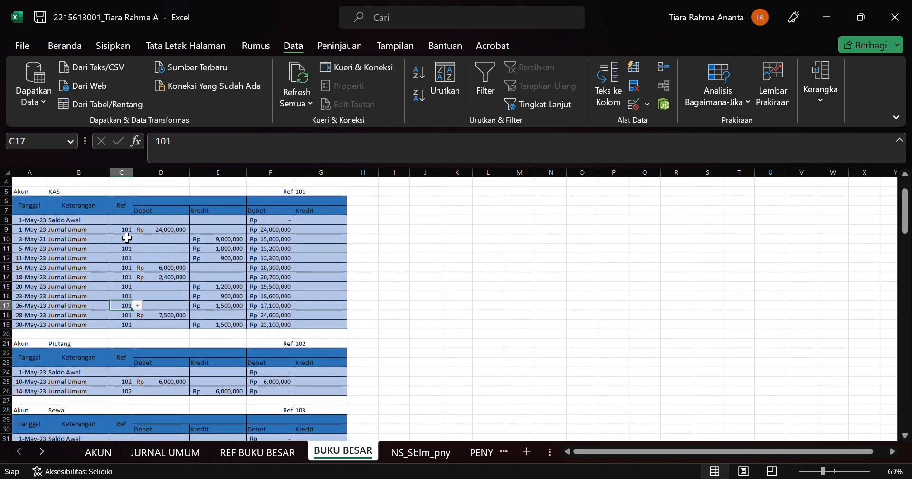
click(126, 230)
click(129, 373)
Step: Look through the ledger tables of the other accounts on BUKU BESAR and return to the KAS ledger
scroll(114, 447, down, 1)
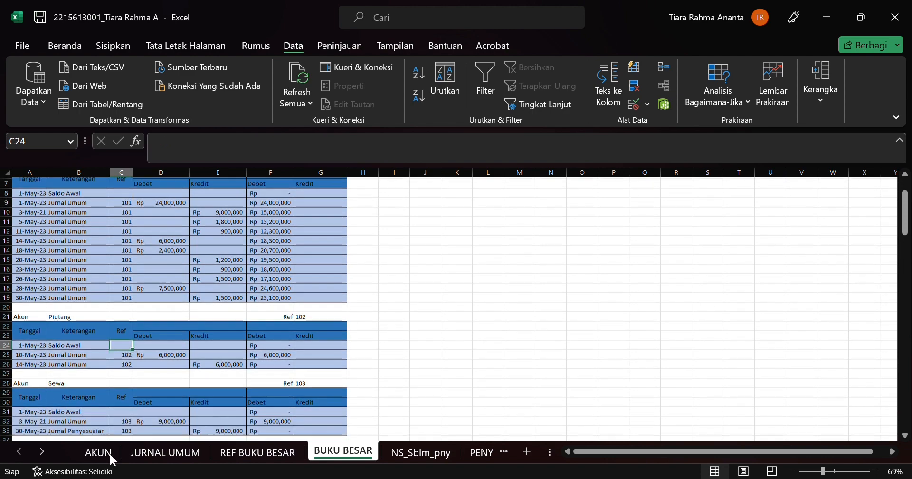
scroll(119, 321, down, 11)
scroll(121, 321, up, 2)
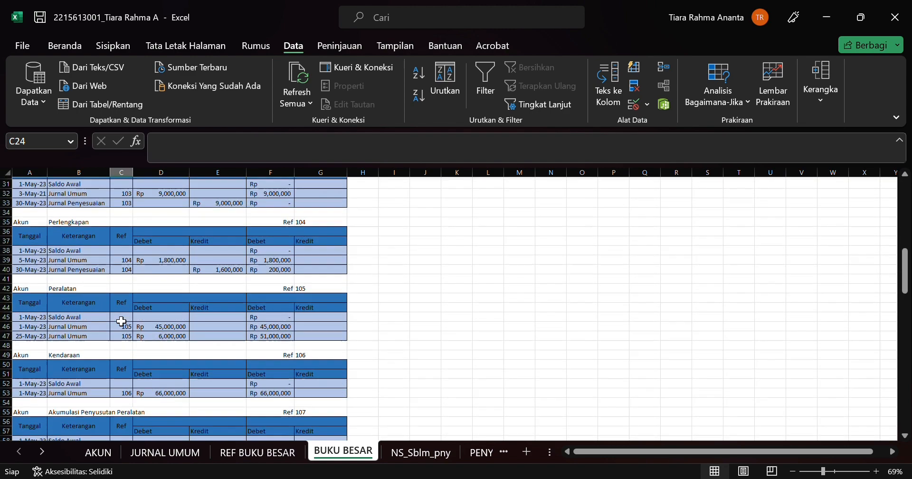
scroll(121, 321, down, 4)
scroll(122, 321, down, 12)
scroll(122, 322, up, 20)
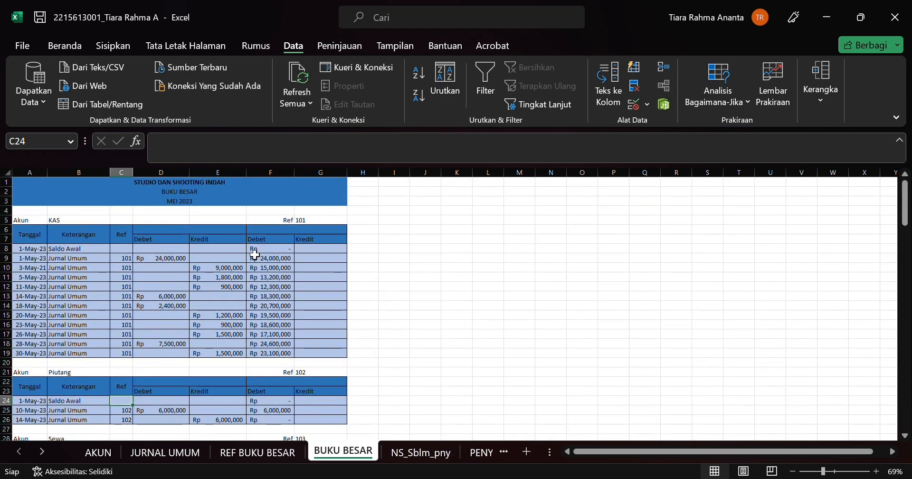
Step: Examine the KAS ledger's Saldo Awal row and its first date, description, Ref, debit and credit entries
click(144, 260)
click(91, 248)
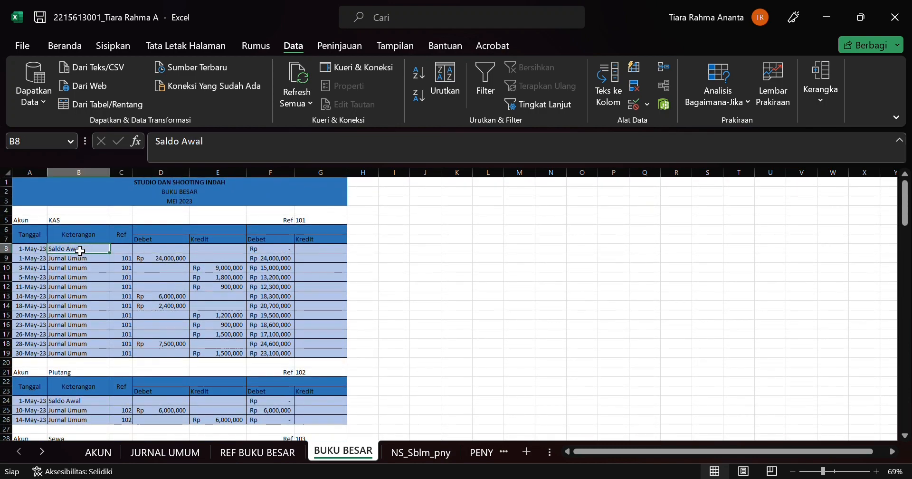
click(31, 252)
click(83, 266)
click(128, 268)
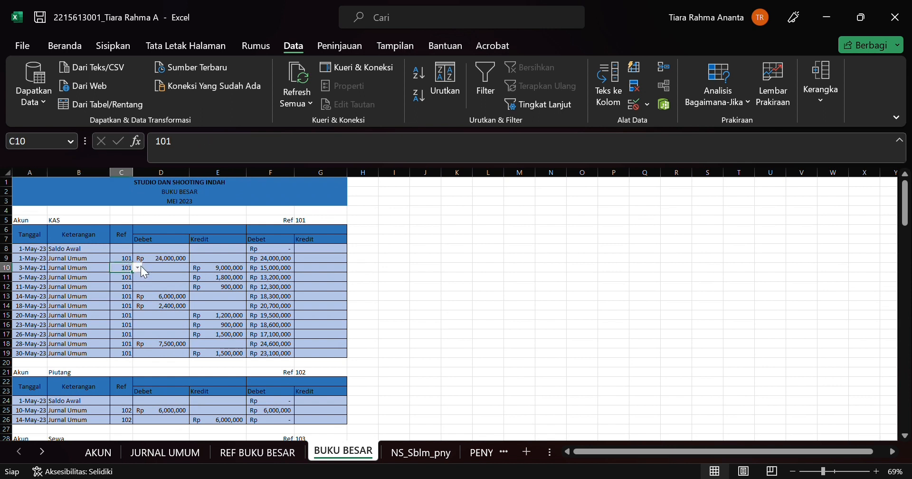
click(167, 260)
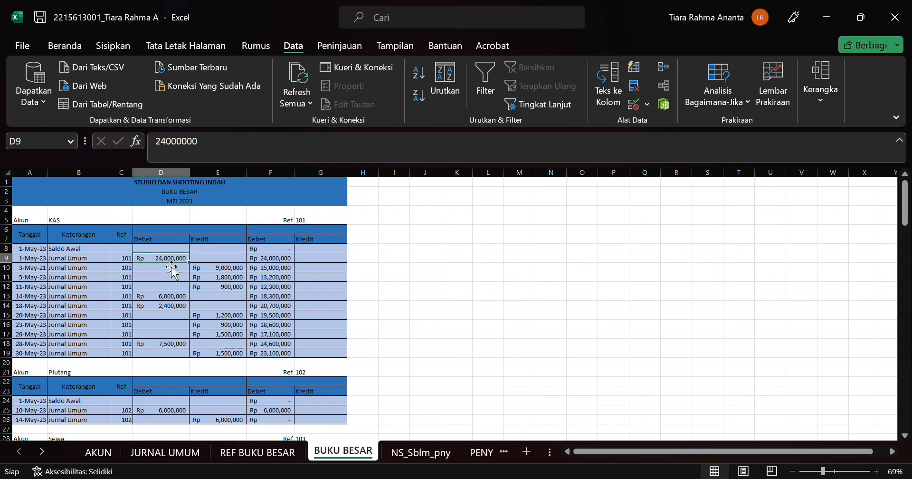
click(232, 280)
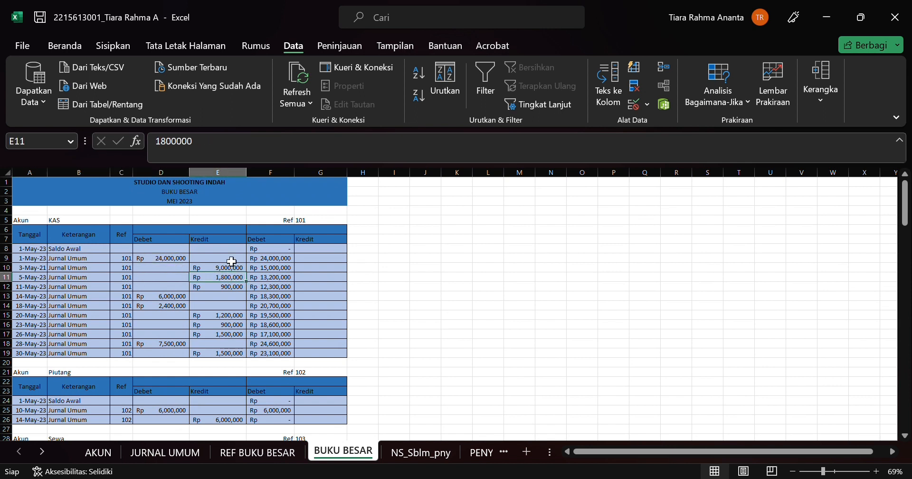
Step: Inspect the IF formula in F9 of the KAS ledger and the cells it references, leaving it unchanged
click(279, 262)
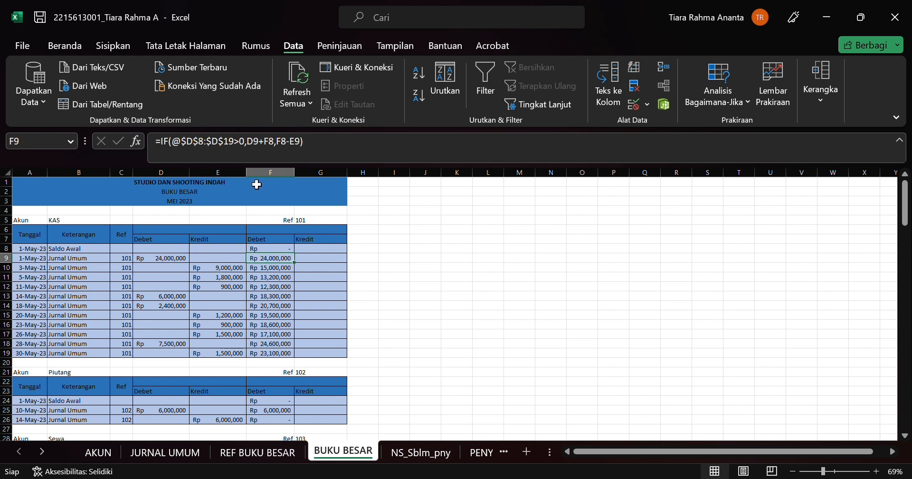
click(212, 146)
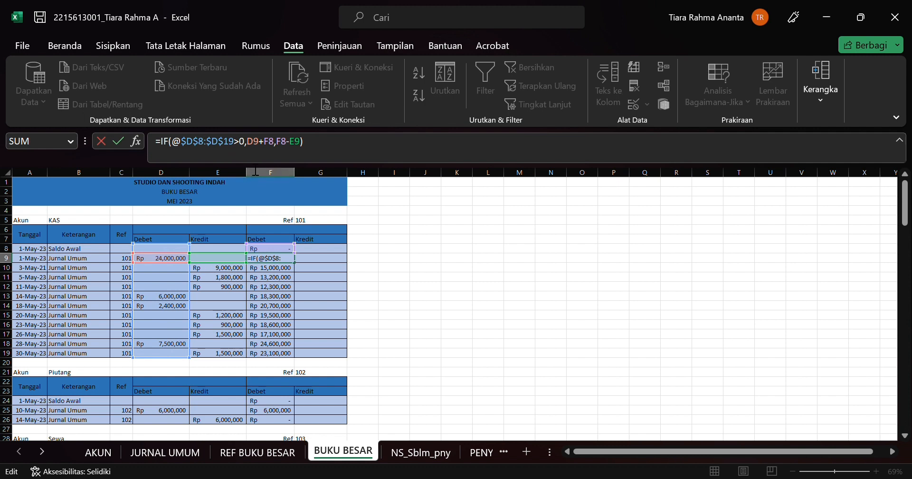
click(248, 153)
key(Return)
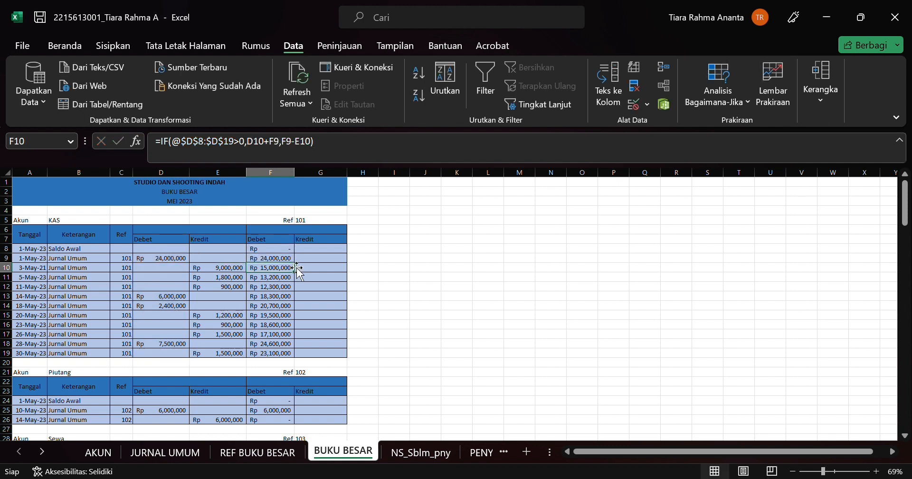
Step: Check the balance formulas down the KAS ledger's debit balance column from F9 to F19
key(Up)
key(Down)
key(Up)
key(Down)
key(Down)
key(Down)
key(Down)
key(Down)
key(Down)
key(Down)
key(Down)
key(Down)
key(Down)
key(Down)
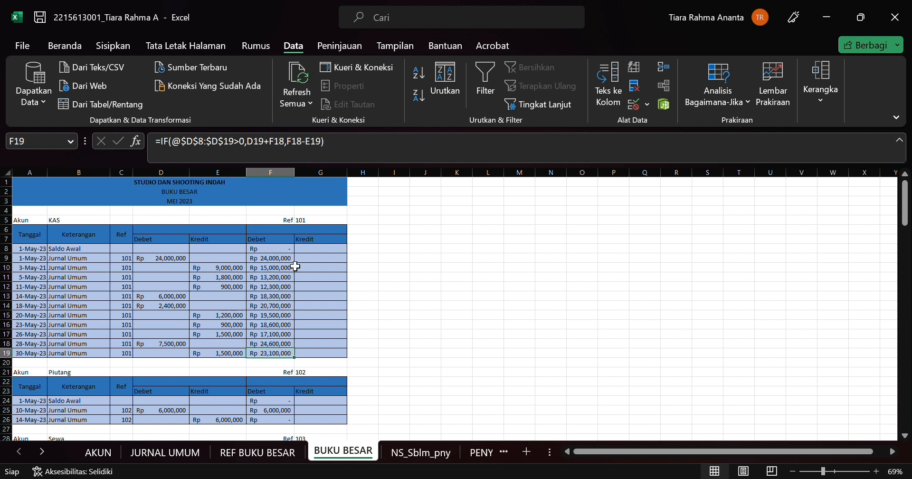
key(Down)
key(Up)
key(Up)
key(Up)
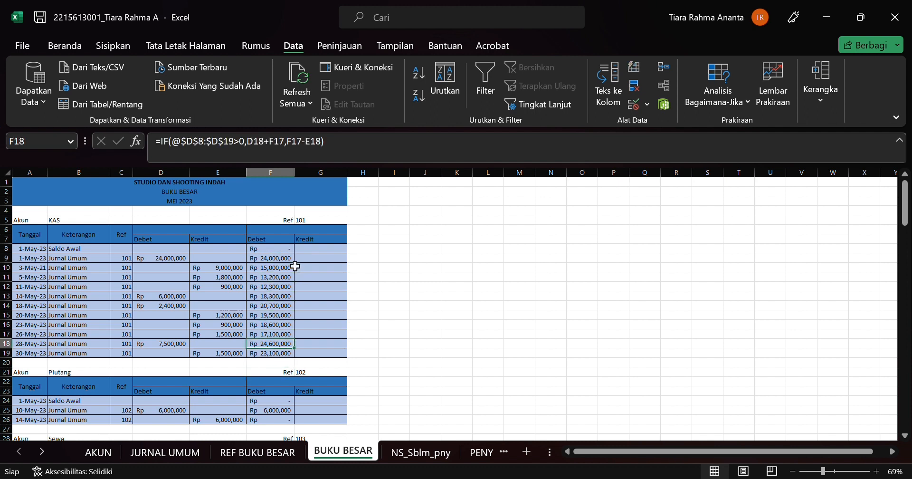
Step: Look through the remaining ledgers on BUKU BESAR, including the liability, capital, income and expense accounts
scroll(295, 267, down, 5)
scroll(295, 266, down, 15)
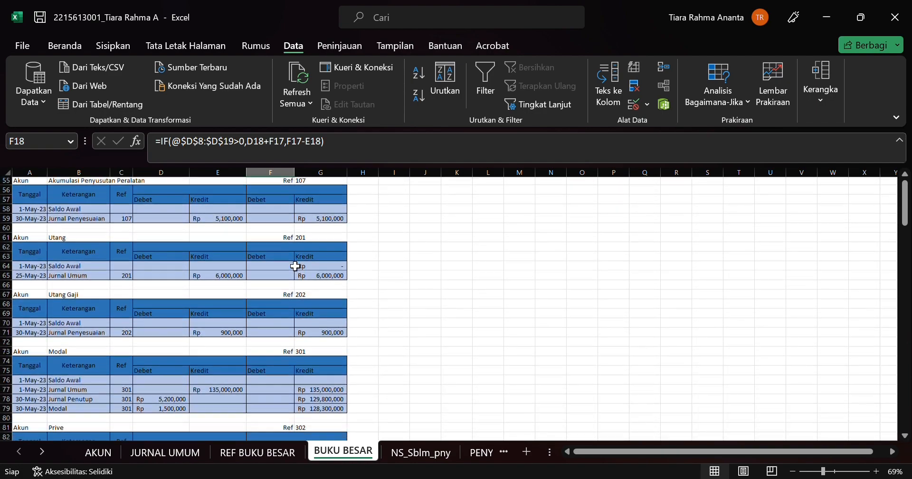
scroll(295, 266, down, 9)
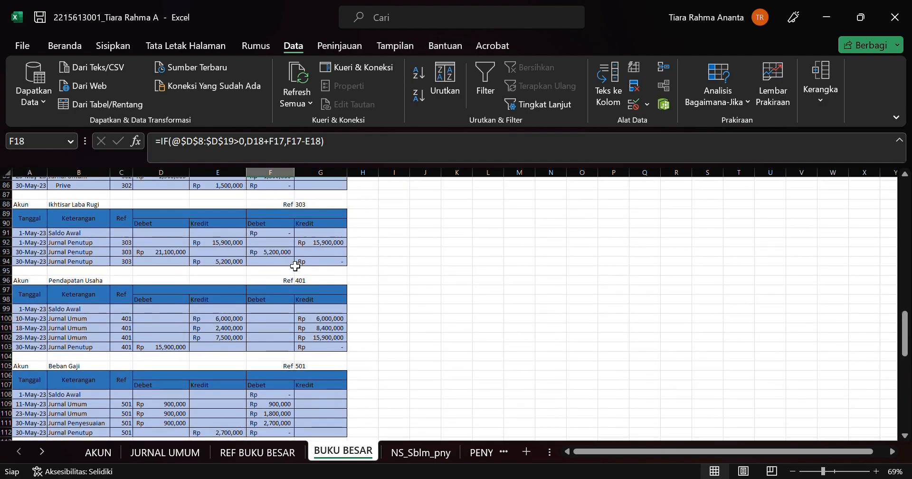
scroll(295, 267, up, 20)
Step: Inspect the VLOOKUP formula in B5 that gets the account name from the Ref in G5, leaving it unchanged
click(308, 223)
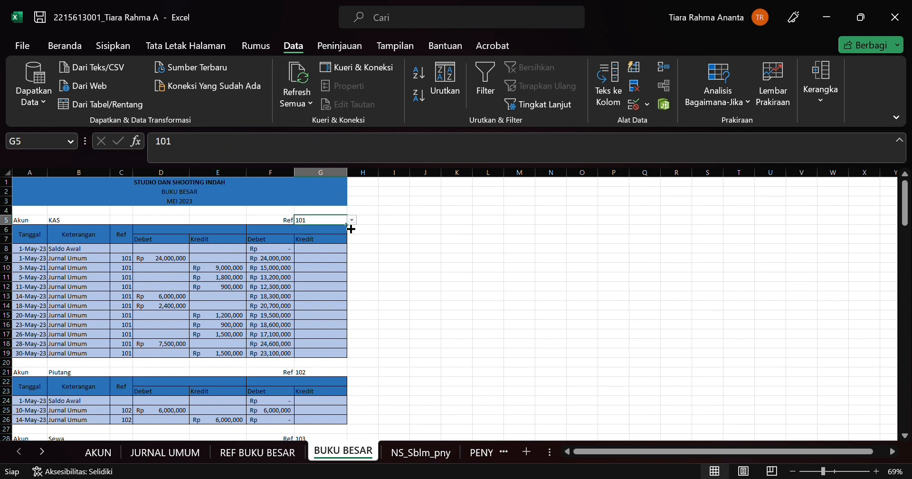
click(69, 222)
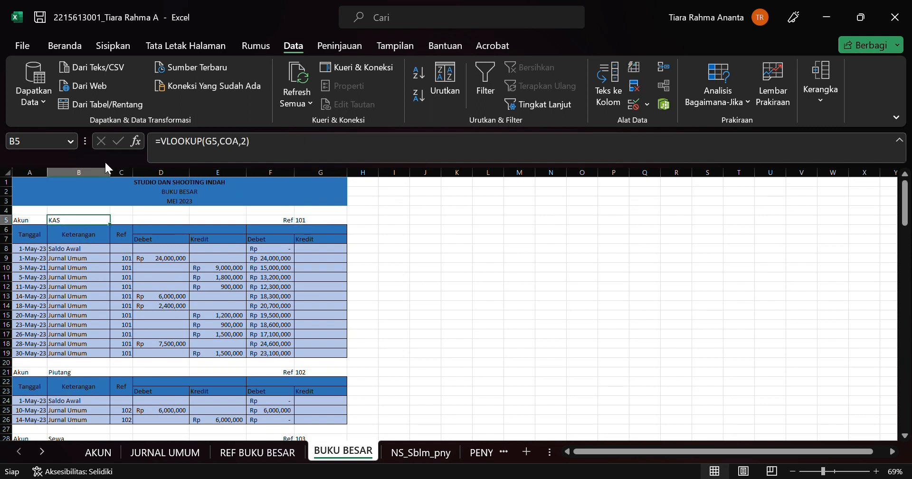
click(206, 151)
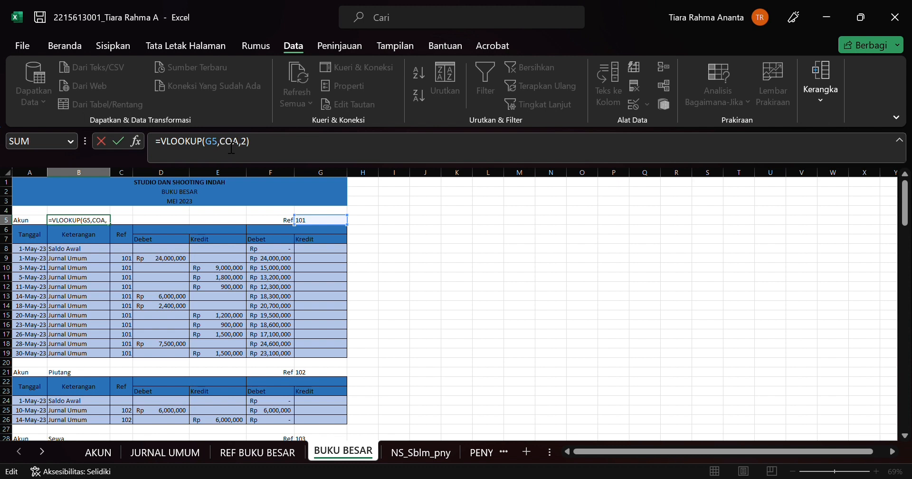
click(250, 145)
key(Return)
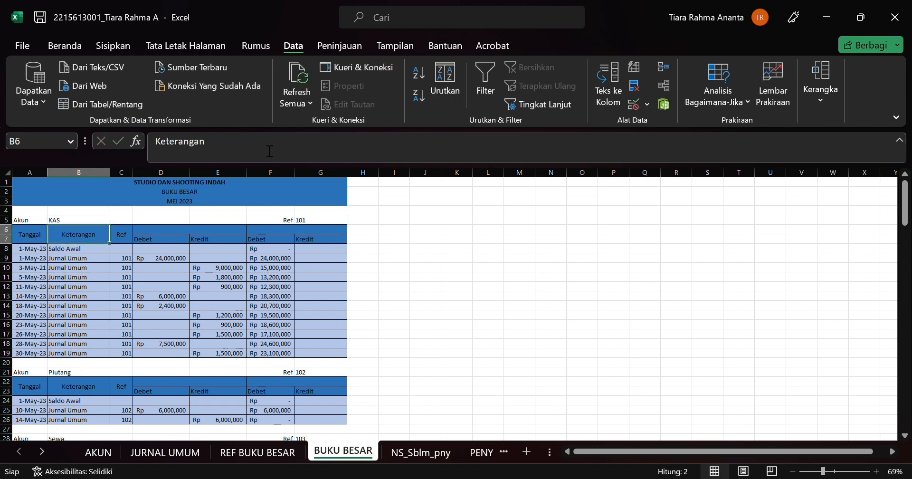
key(Down)
key(Down)
key(Down)
key(Down)
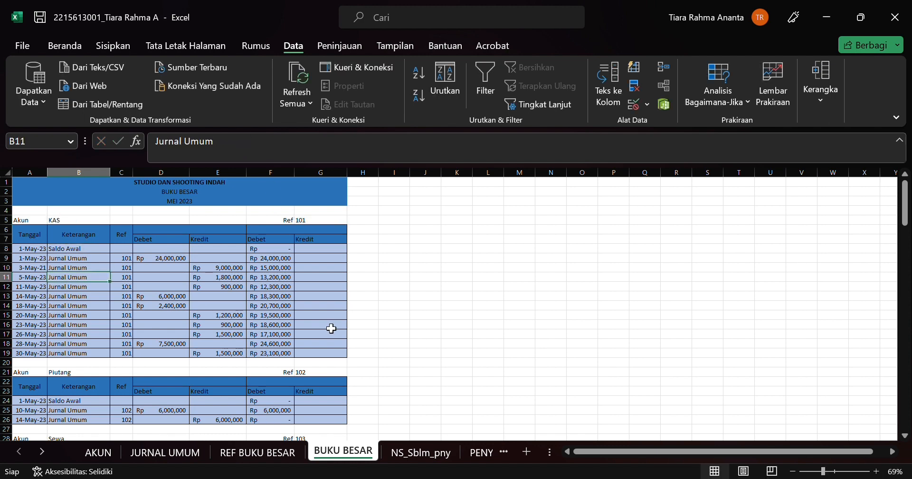
Step: Open the JURNAL UMUM sheet and check the Keterangan formula in B6 and the debit amount in D6
click(289, 455)
click(362, 455)
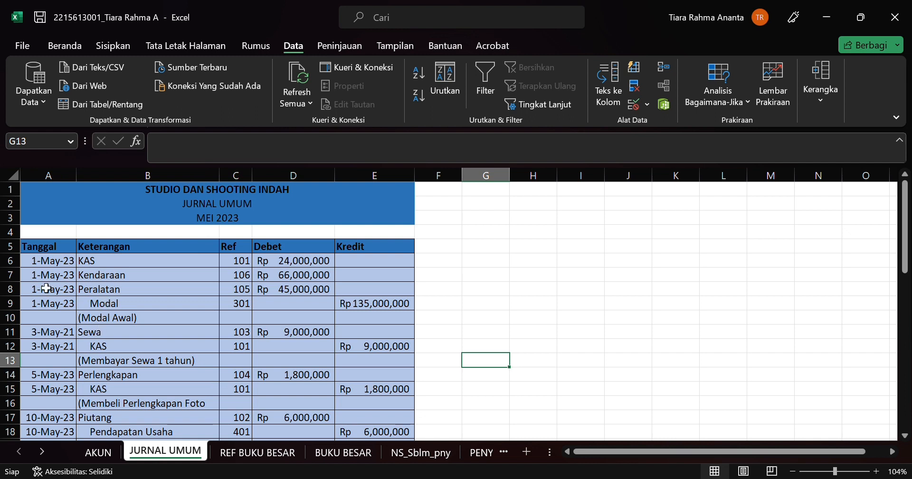
click(201, 266)
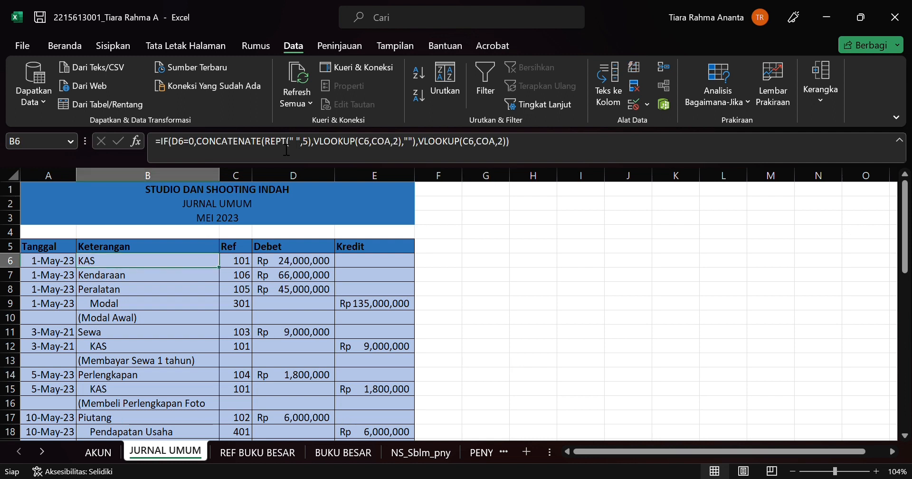
click(304, 264)
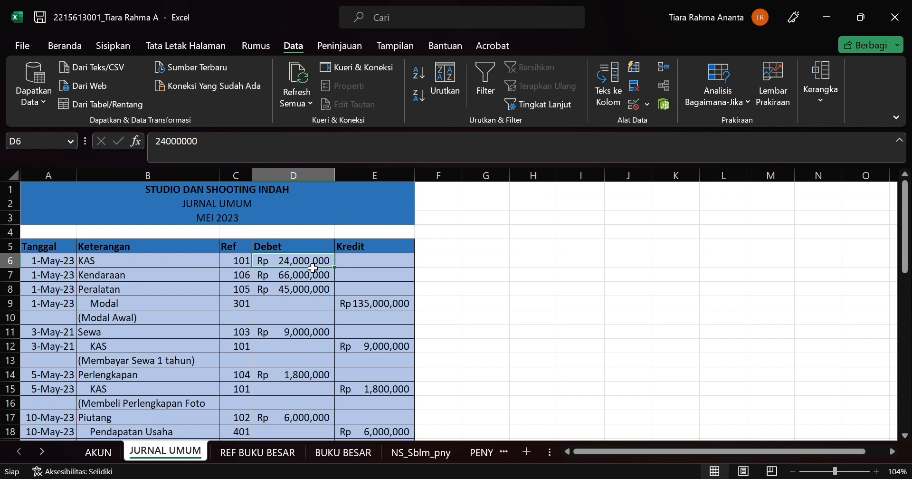
Step: Clear the debit amount in D6 to test the Keterangan formula in B6 against the Modal entry in row 9, and undo the deletion
key(BackSpace)
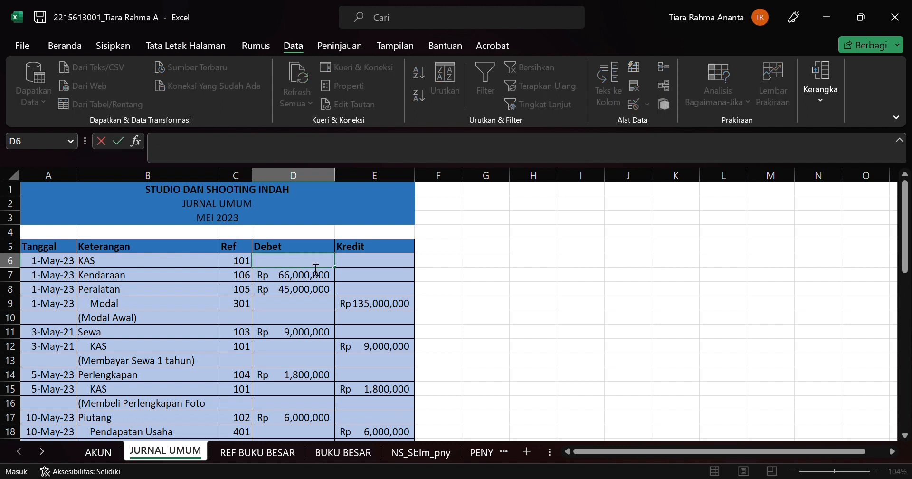
key(Return)
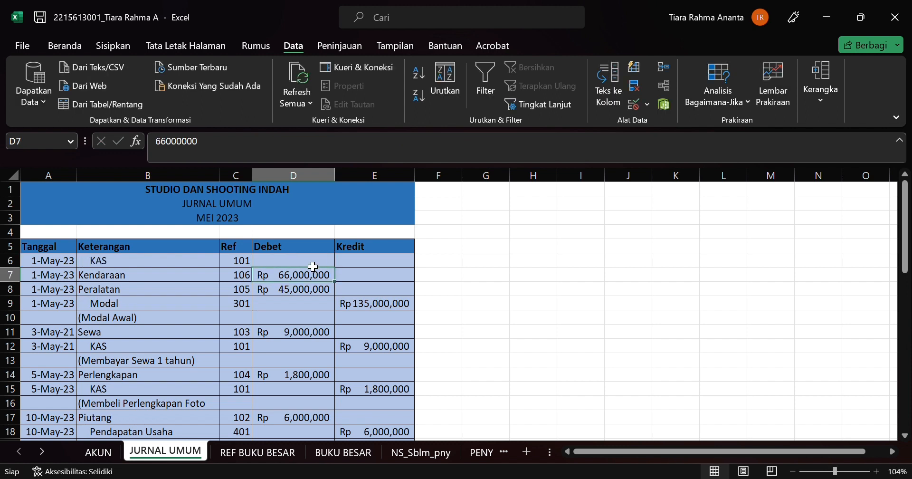
click(136, 263)
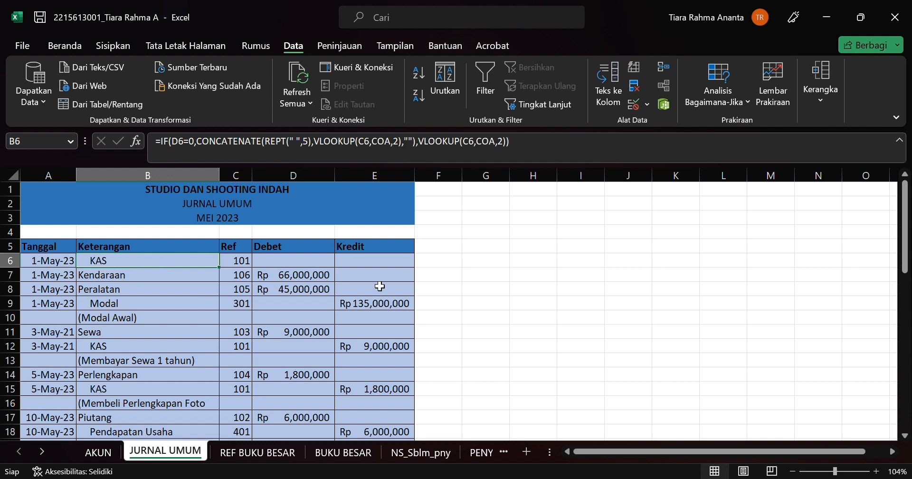
click(379, 260)
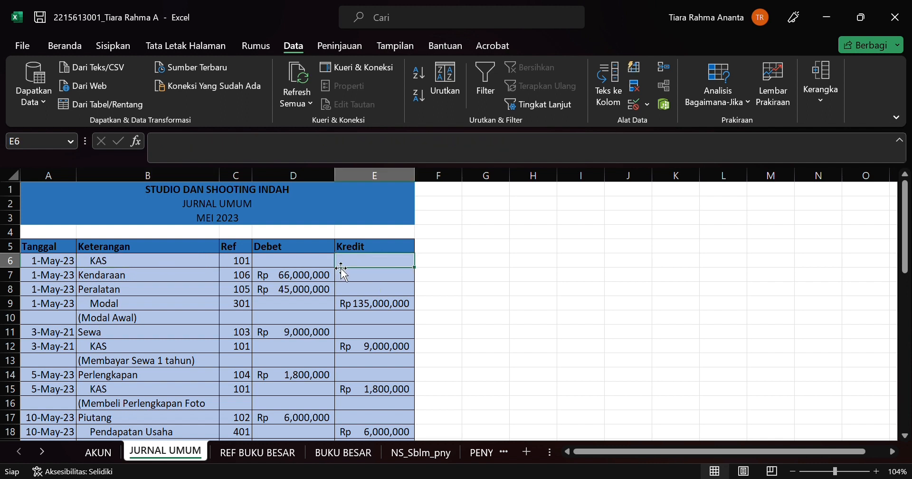
click(372, 306)
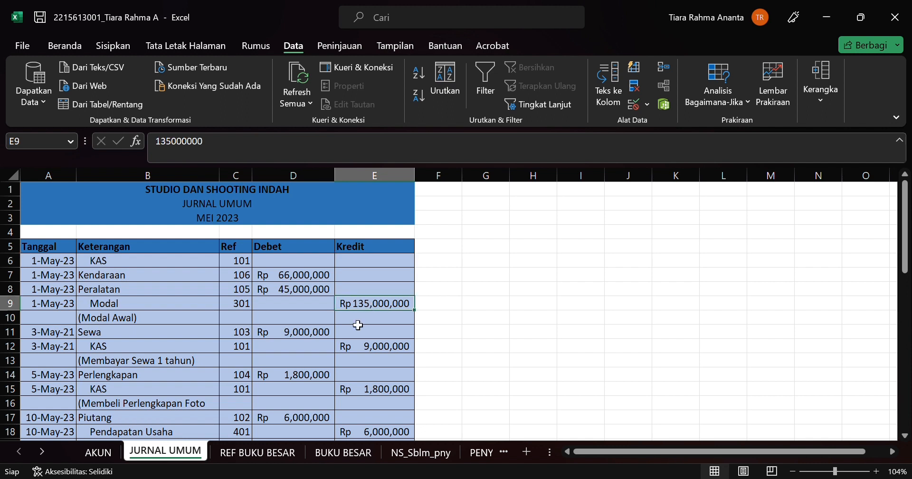
click(315, 306)
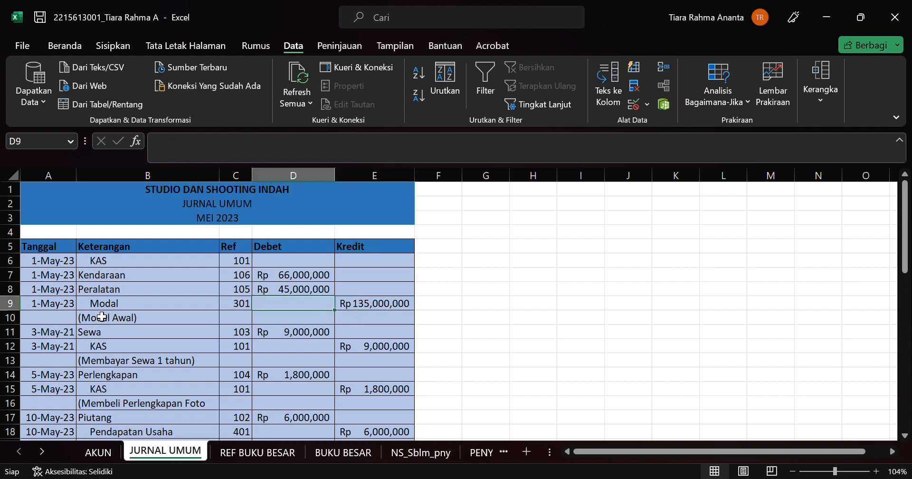
click(290, 264)
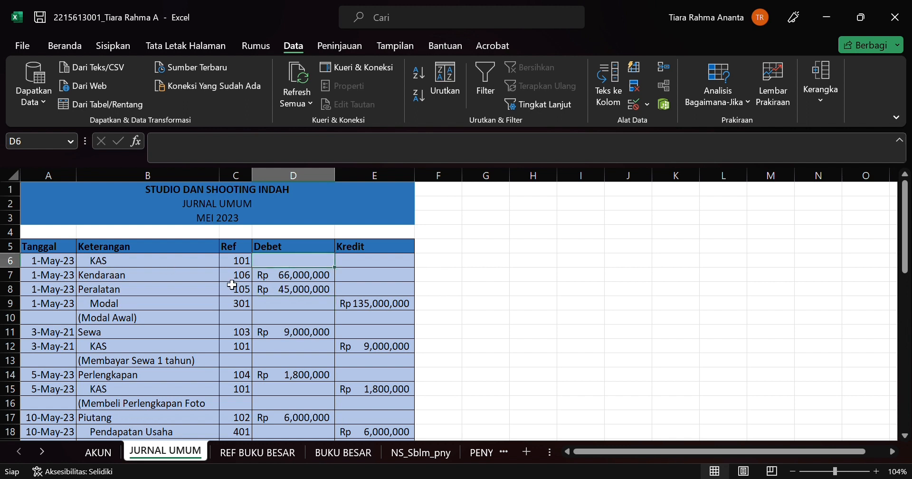
key(ctrl+z)
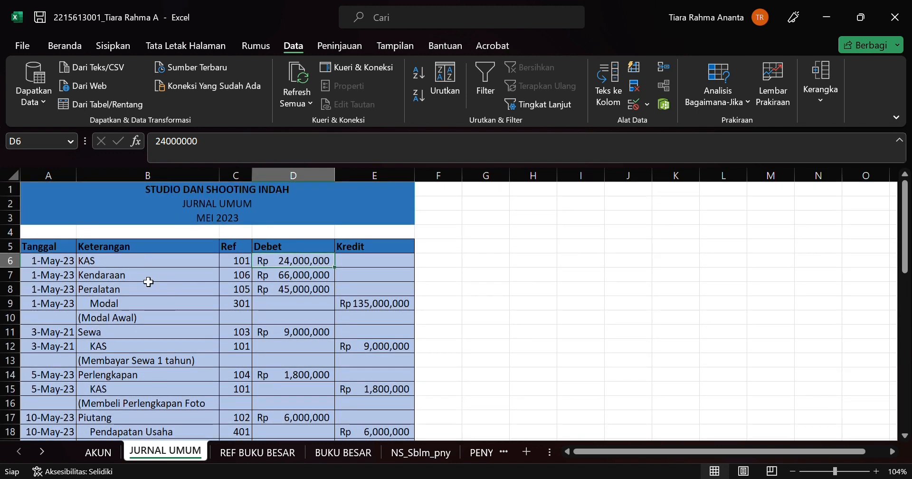
Step: Clear the Ref in C6 to test how the B6 lookup responds, undo the deletion and recheck the B6 formula
click(192, 264)
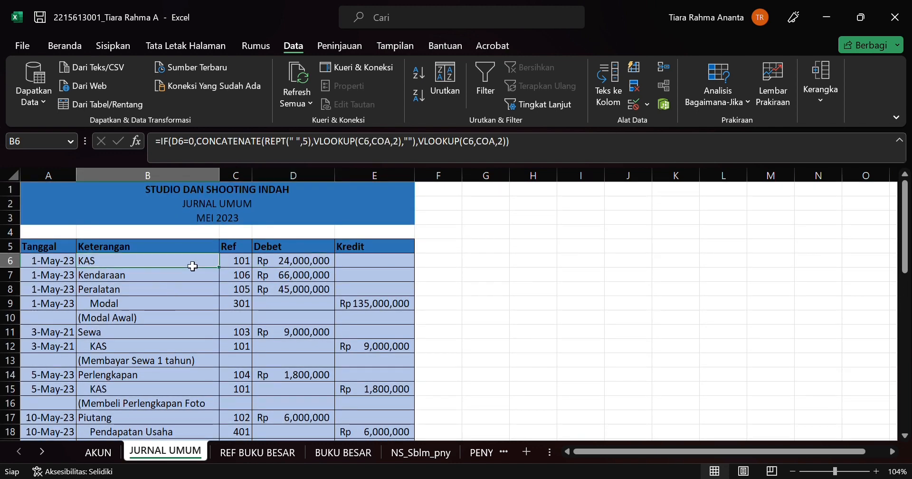
click(241, 265)
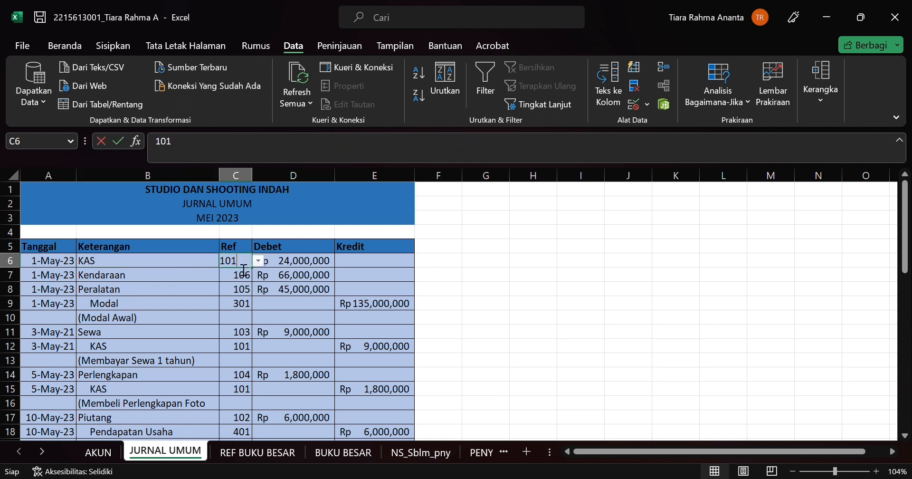
key(BackSpace)
key(Return)
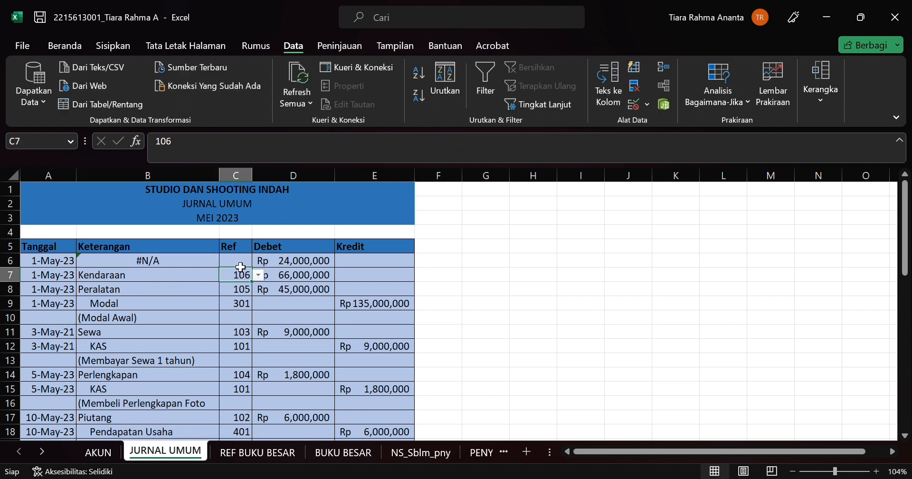
click(152, 271)
click(152, 261)
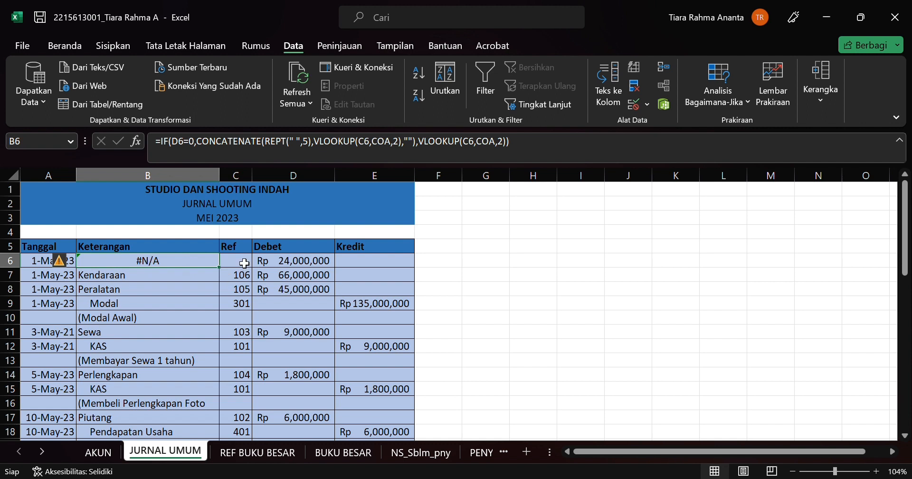
key(ctrl+z)
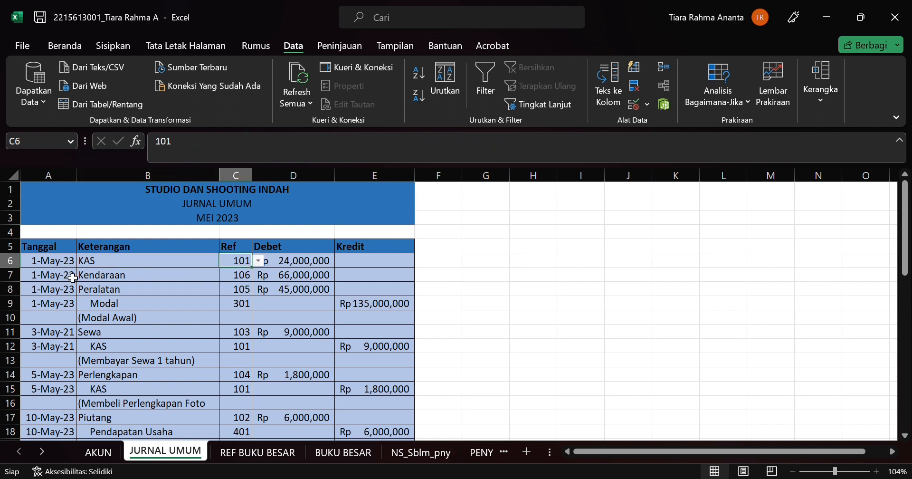
click(137, 262)
scroll(137, 322, down, 2)
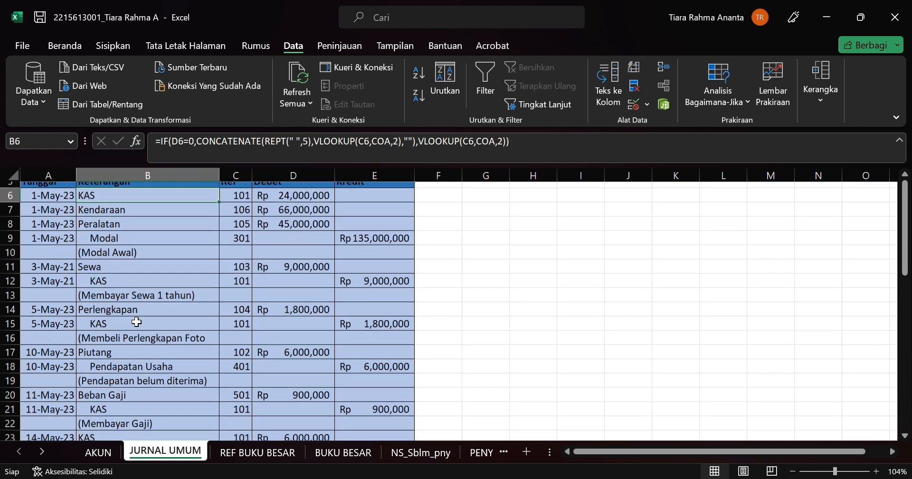
scroll(136, 322, up, 2)
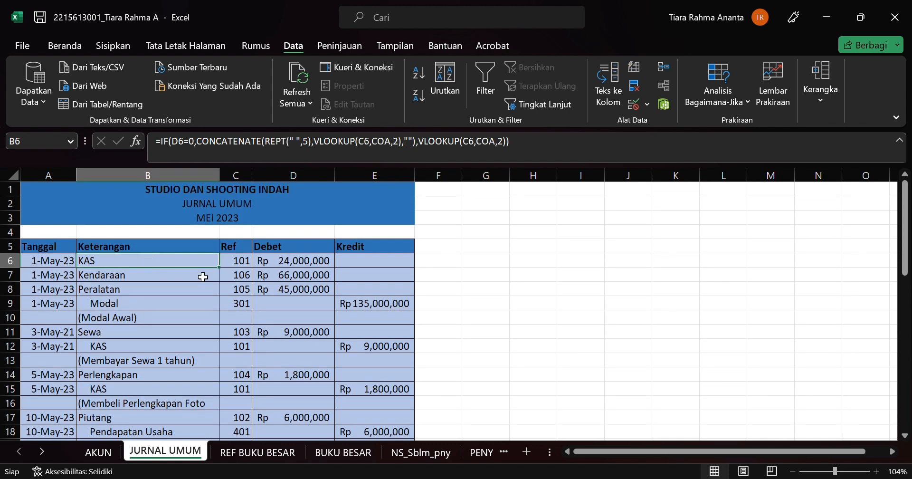
Step: Change the Ref in C7 to 105 to test the Keterangan lookup, and set it back to 106
click(203, 277)
click(238, 275)
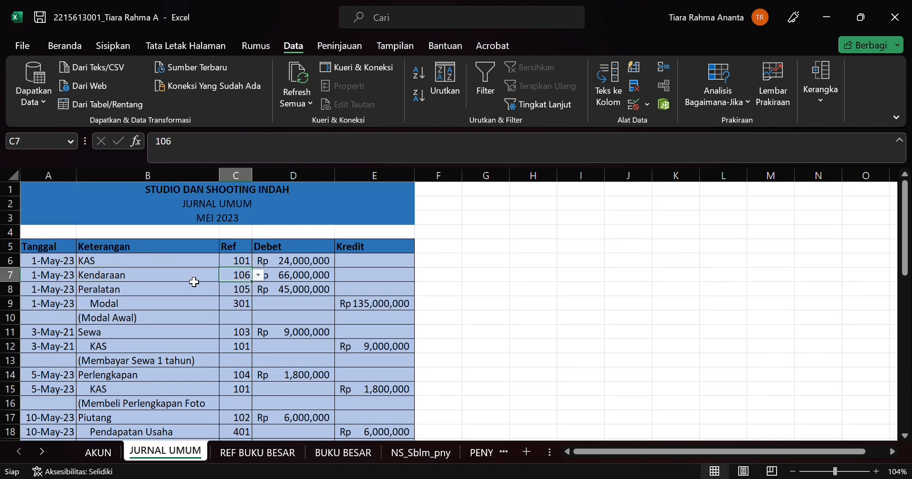
text(10)
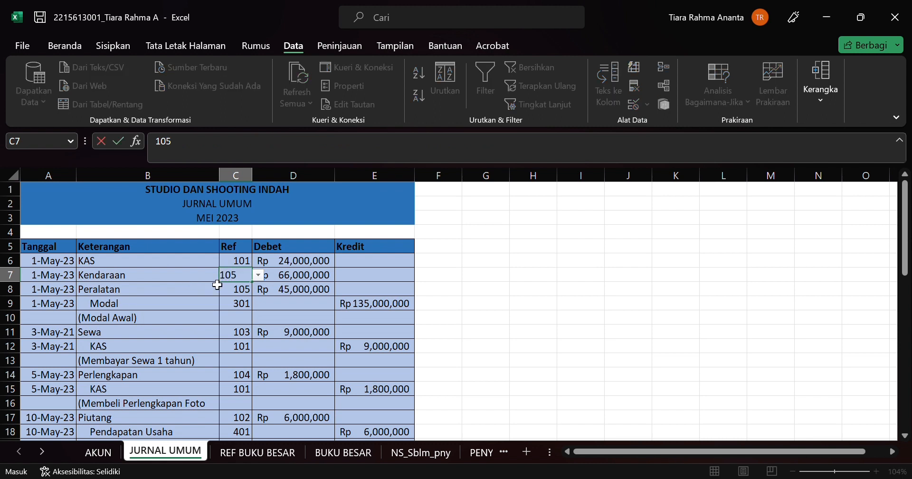
key(Return)
key(Up)
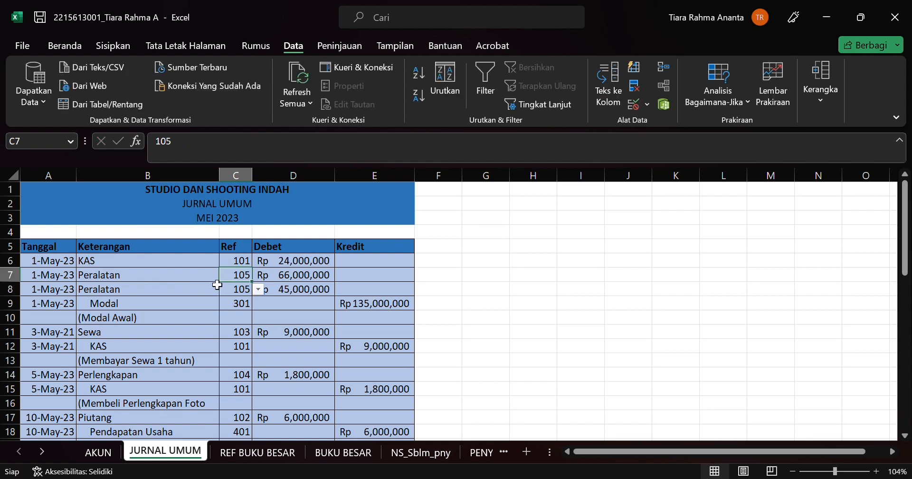
text(106)
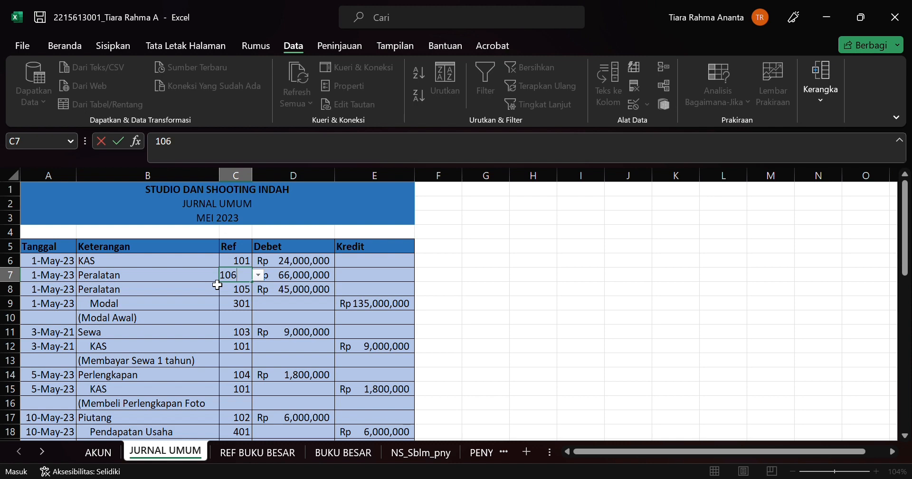
key(Return)
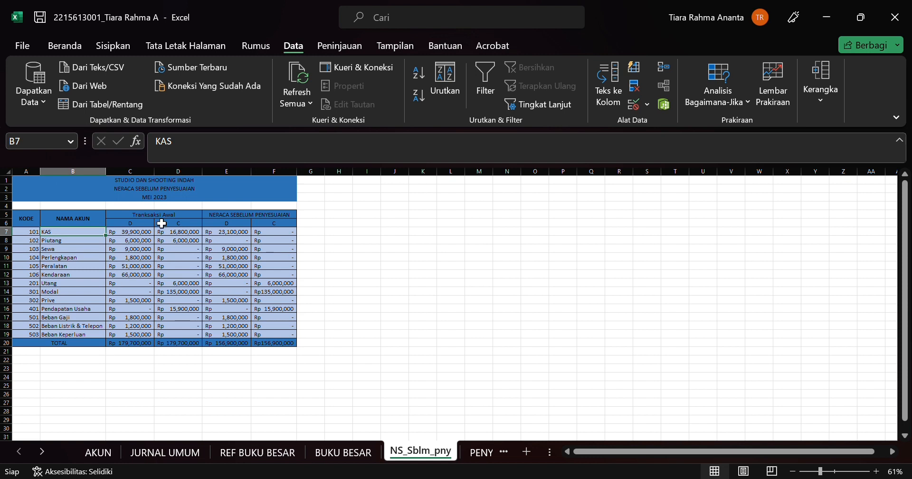
Step: Inspect the SUMIF formula and its arguments for the KAS debit in C7 on the NS_Sblm_pny sheet
click(134, 232)
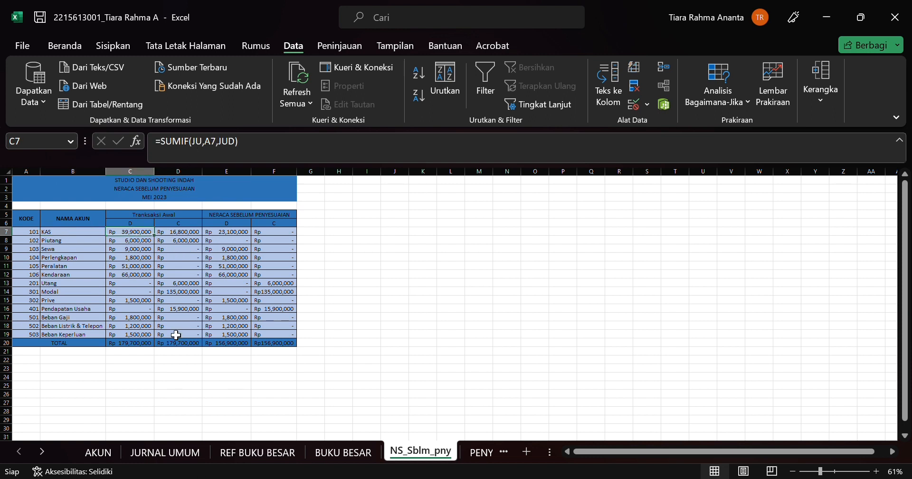
click(205, 151)
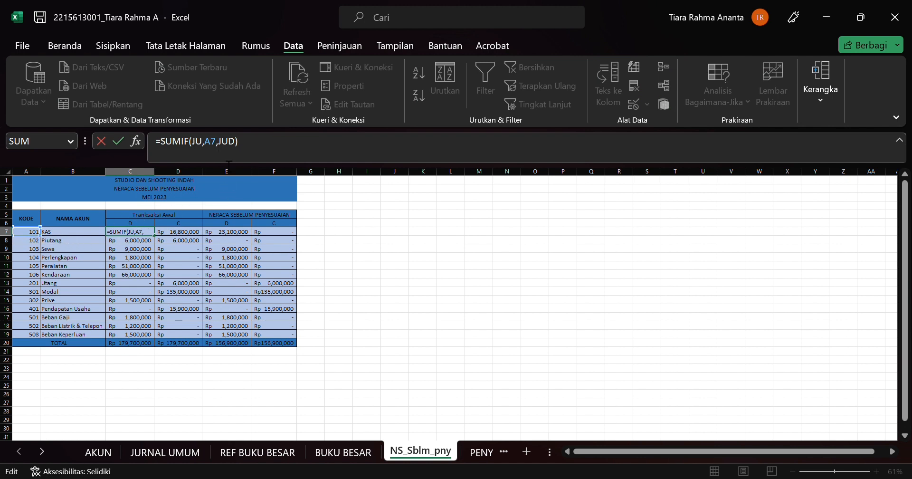
click(233, 149)
click(205, 142)
drag(231, 150, 192, 352)
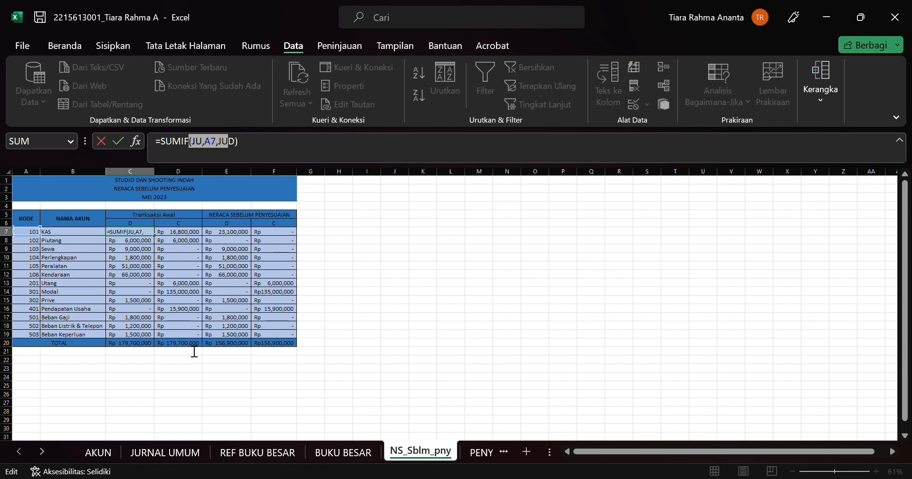
click(230, 148)
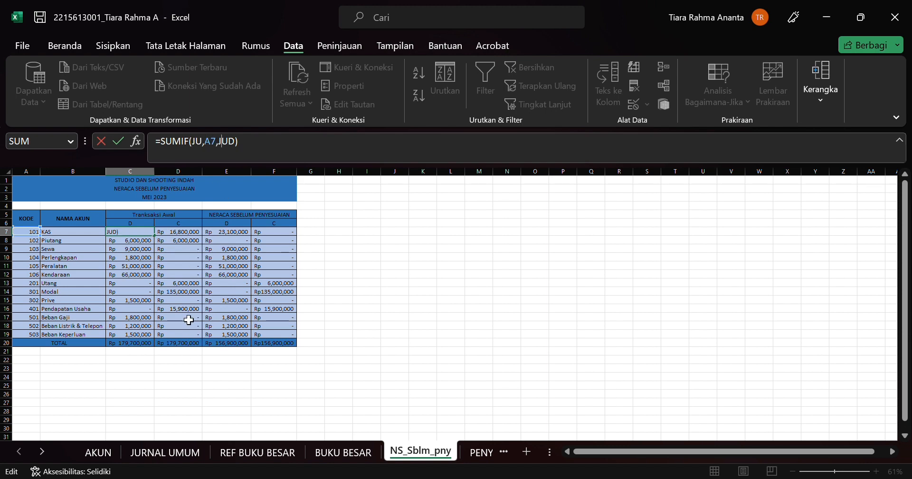
Step: Open JURNAL UMUM to examine the JU range, and select the debit cells D6:D46 that make up the JUD range
click(162, 452)
scroll(315, 285, up, 10)
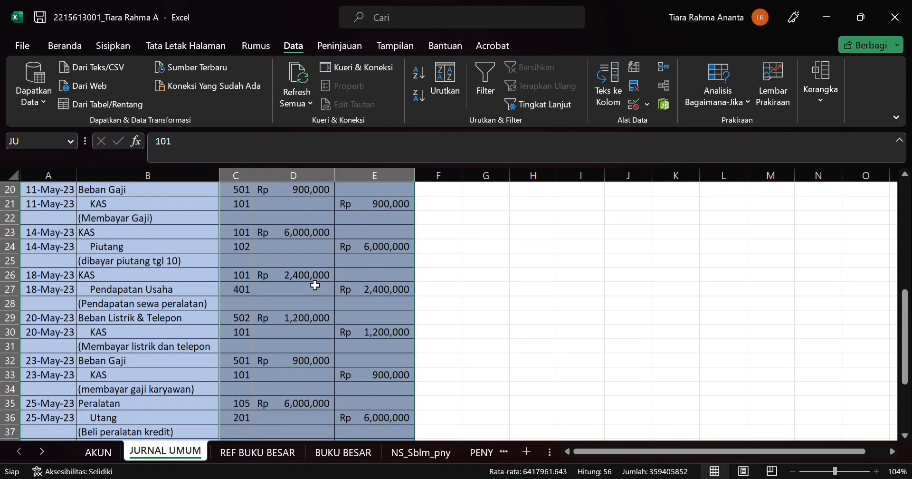
scroll(316, 285, down, 3)
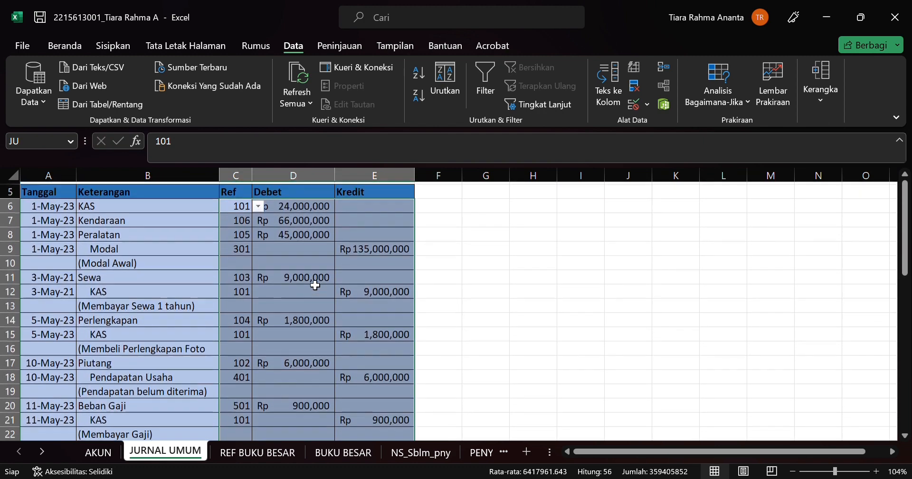
scroll(315, 285, up, 3)
scroll(264, 287, down, 13)
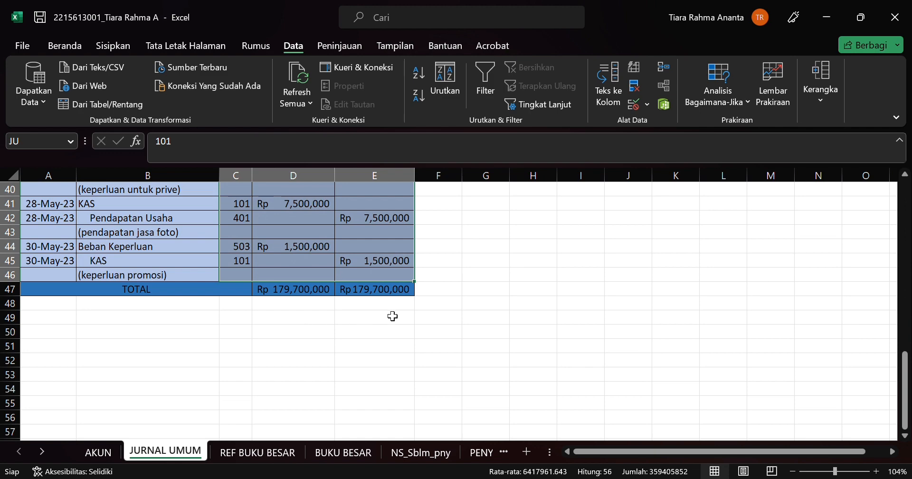
scroll(391, 313, up, 13)
click(303, 233)
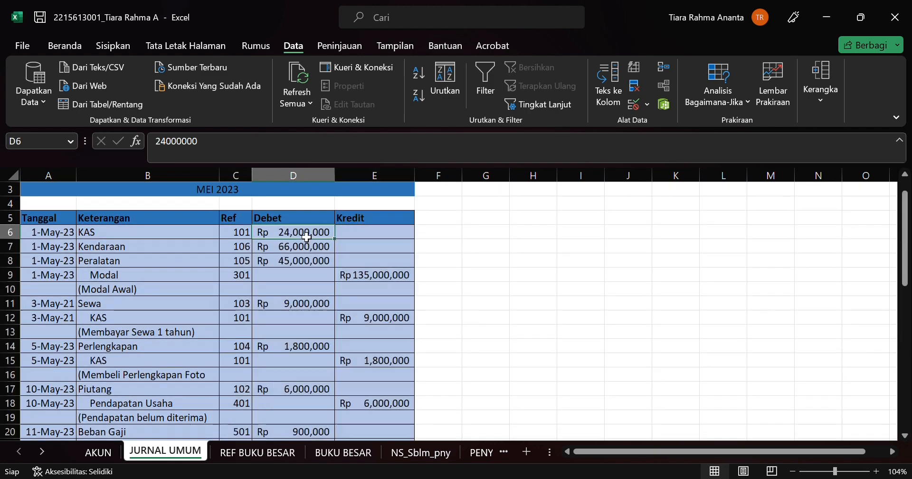
drag(304, 232, 284, 403)
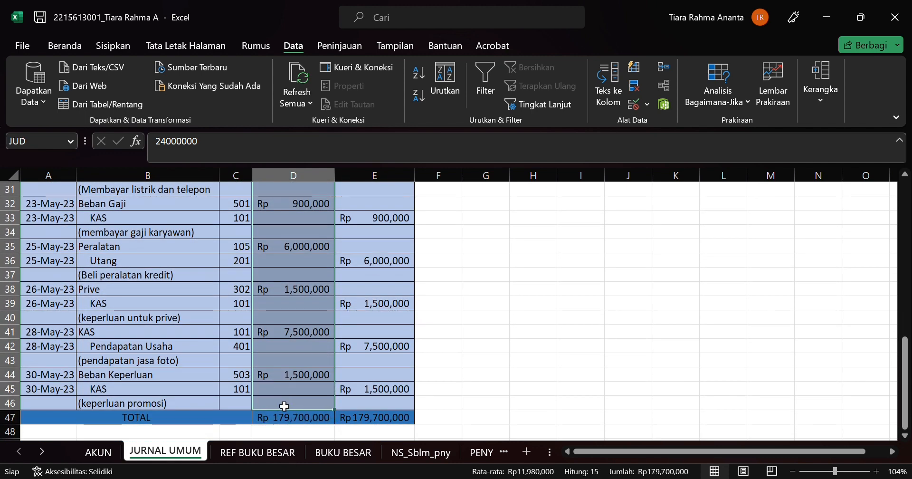
Step: Return to NS_Sblm_pny and review the JUD argument in the SUMIF formula in C7
click(266, 455)
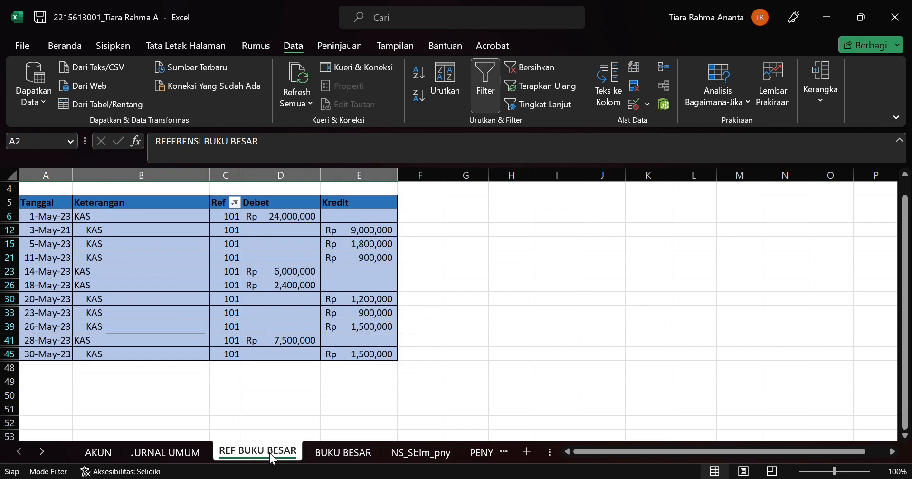
click(421, 453)
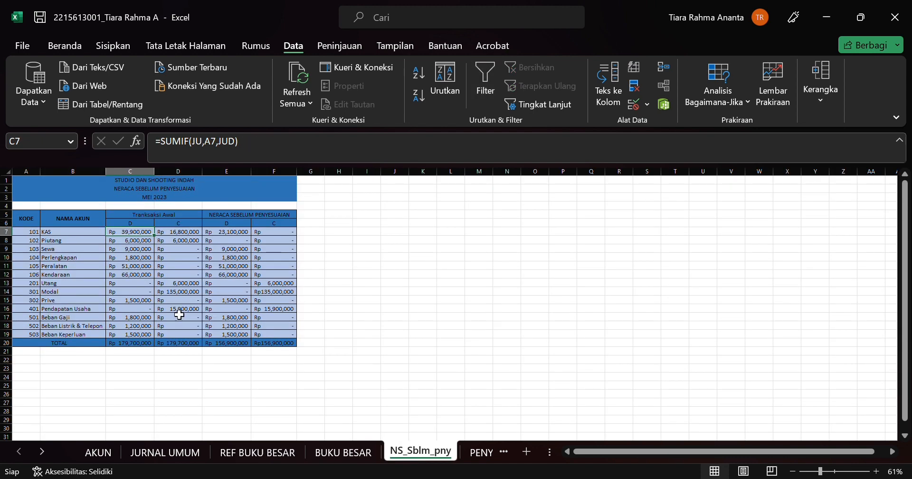
click(210, 145)
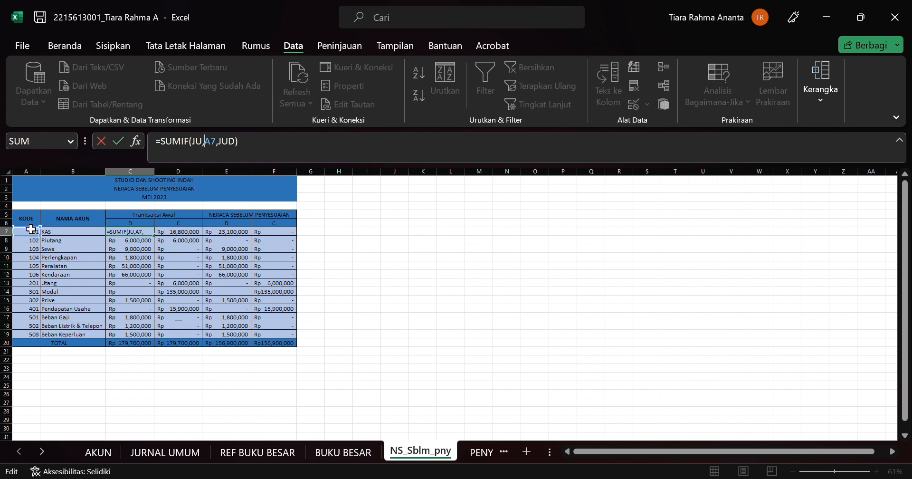
click(231, 143)
Step: Check the credit SUMIF formula in D7 and the IF formula for the pre-adjustment debit balance in E7
click(194, 236)
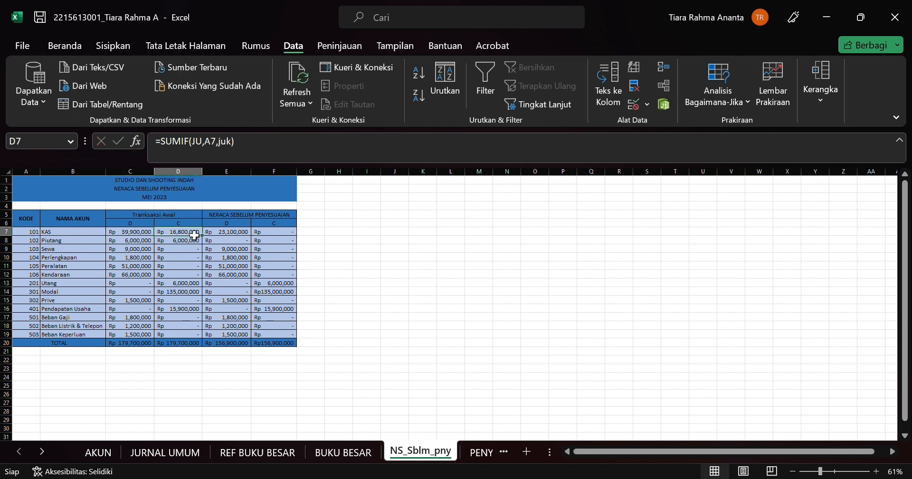
click(204, 145)
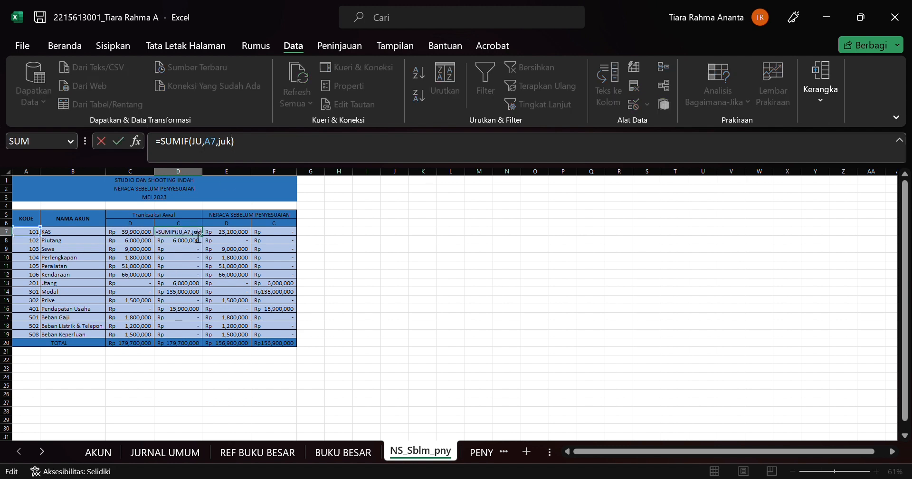
click(232, 237)
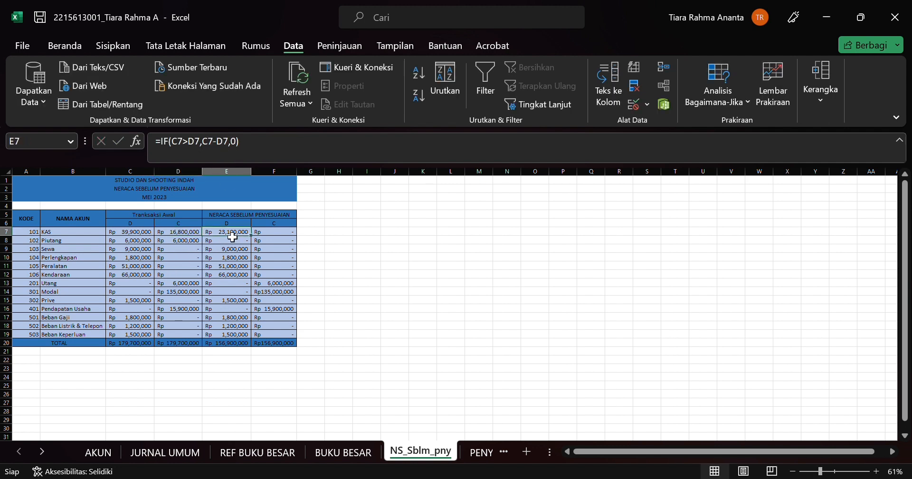
Step: Examine the IF formula for the KAS debit balance in E7 and compare it with the formulas in C7, D7 and F7
click(178, 155)
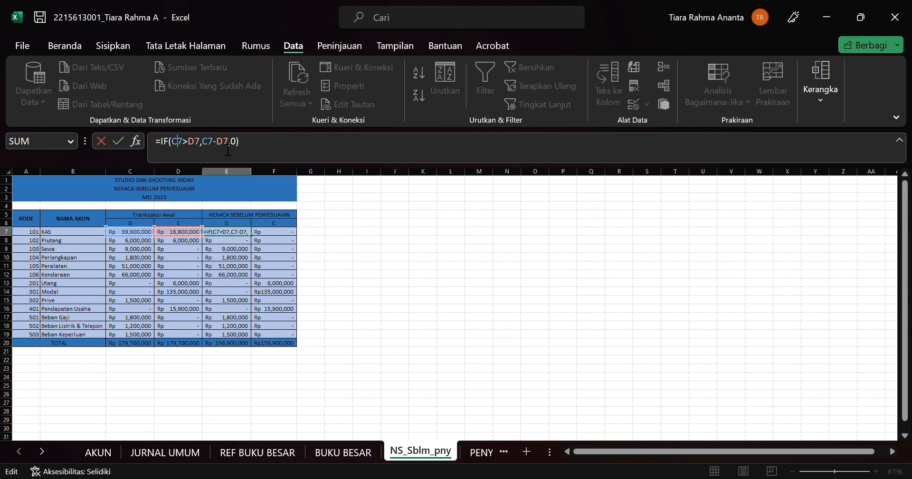
click(280, 234)
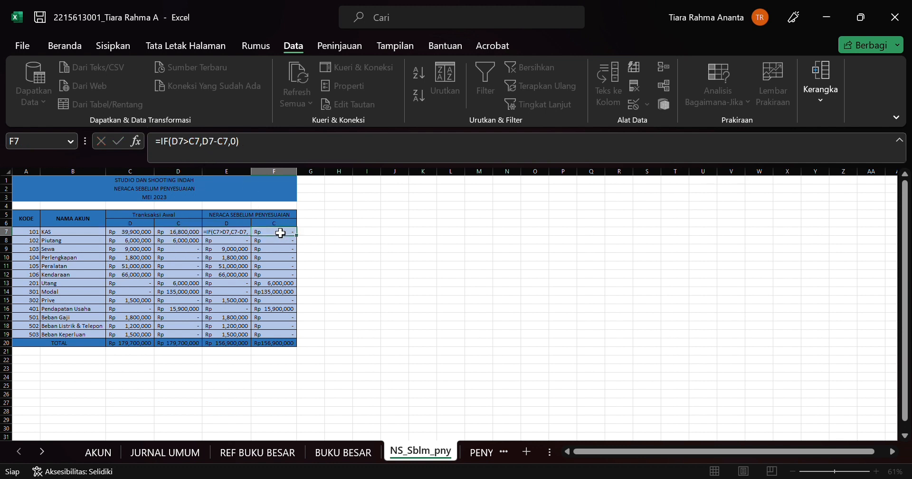
click(142, 235)
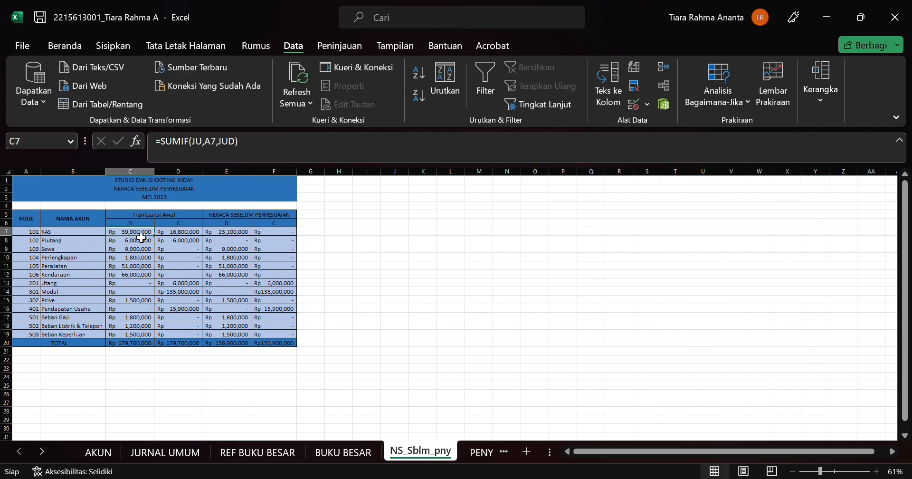
click(183, 235)
click(243, 236)
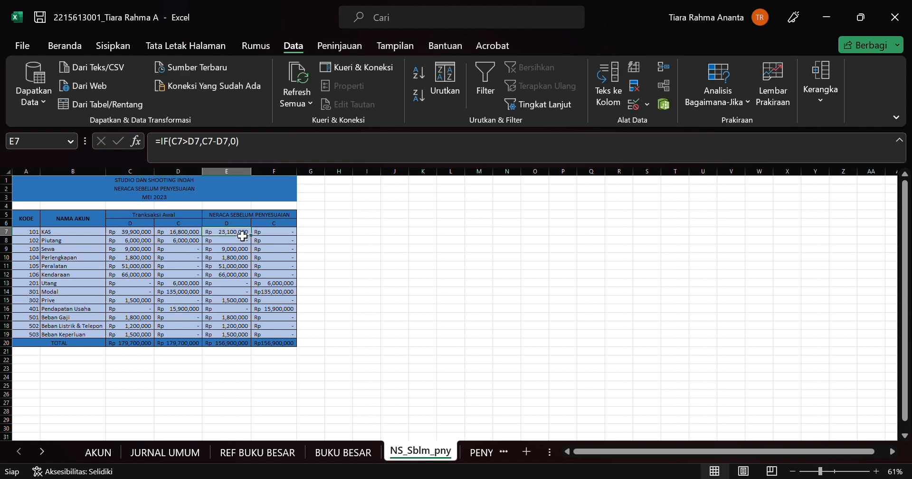
click(281, 235)
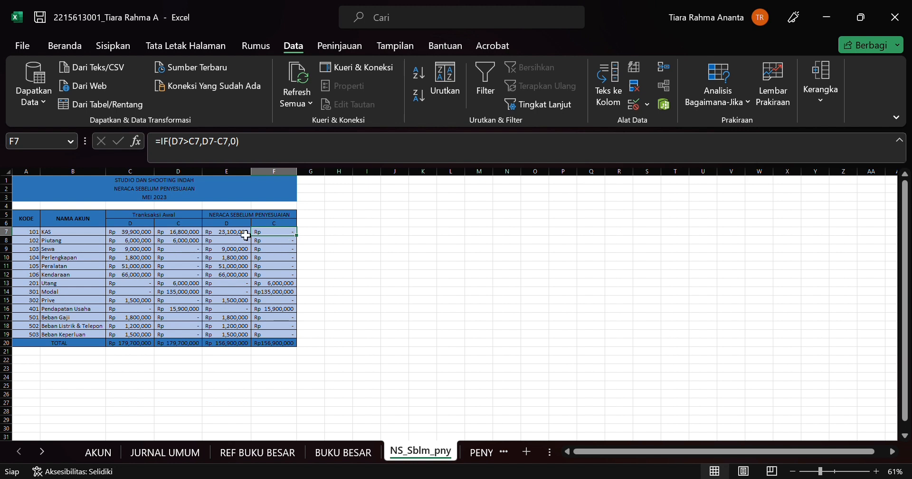
Step: Review the IF formula for the KAS pre-adjustment credit balance in F7 and its cell references
drag(246, 234, 265, 248)
click(268, 241)
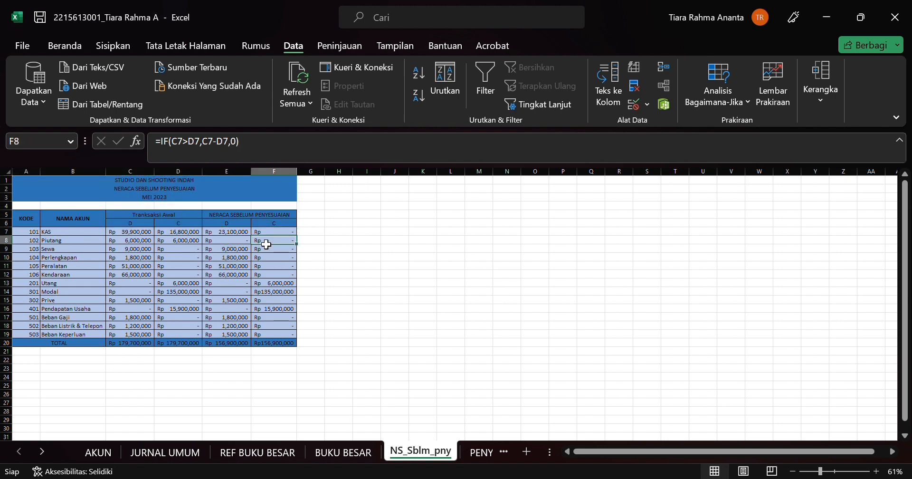
click(272, 232)
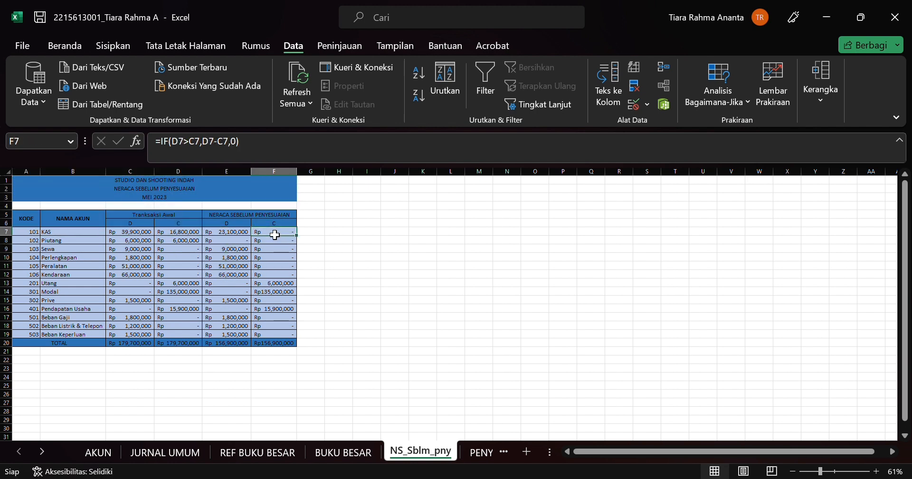
click(199, 151)
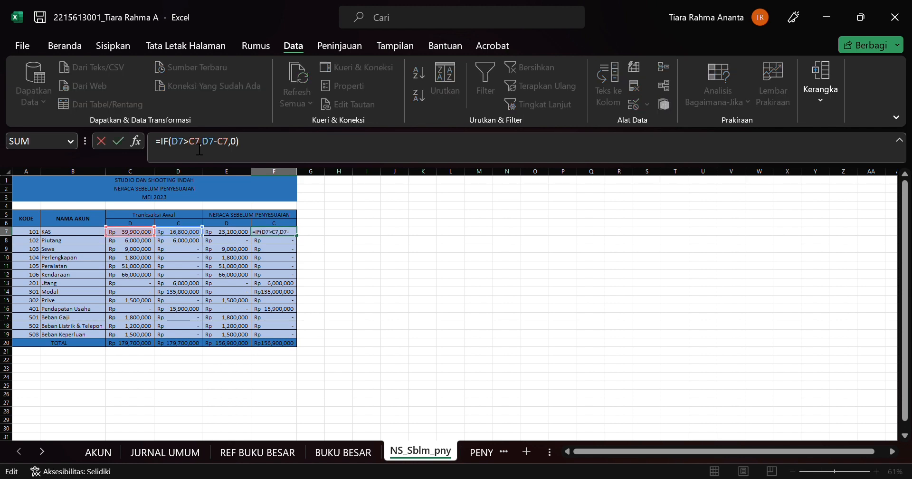
drag(235, 248, 360, 358)
key(Escape)
click(368, 343)
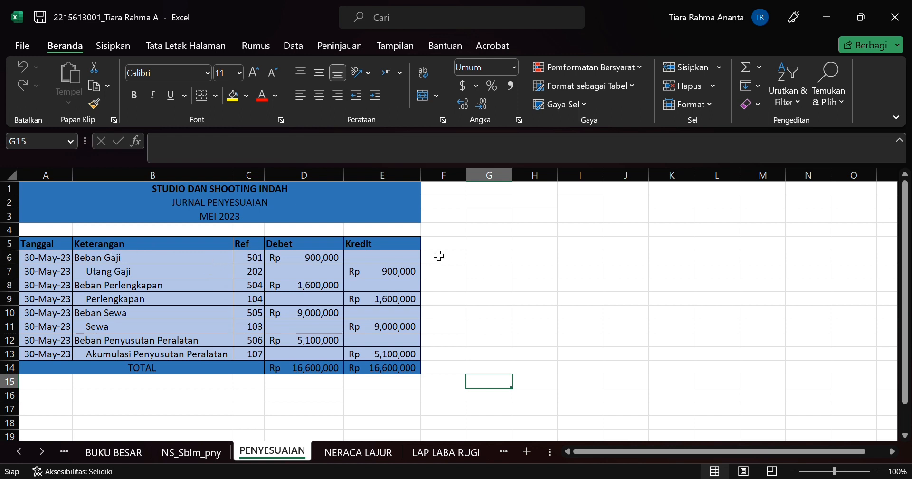
Step: Inspect the IF, CONCATENATE and VLOOKUP formula behind the first Keterangan entry, B6, on the PENYESUAIAN sheet, along with its debit cell D6
click(252, 263)
click(176, 260)
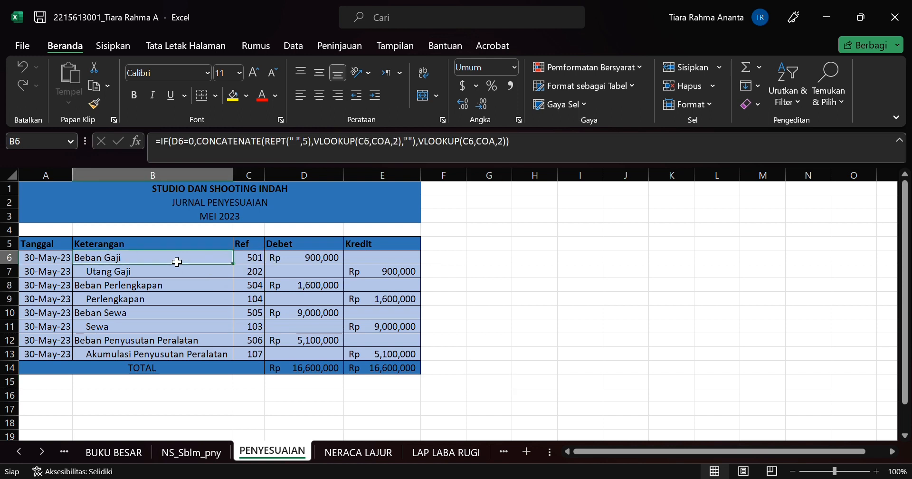
click(263, 141)
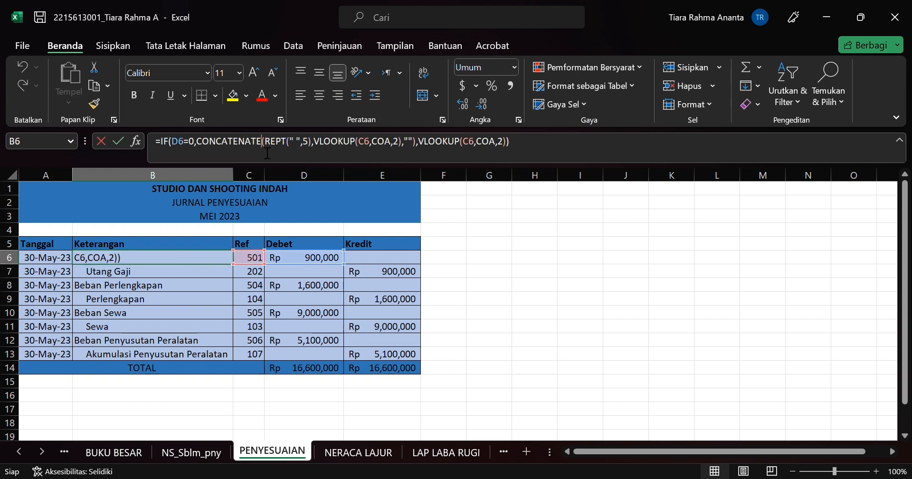
click(280, 259)
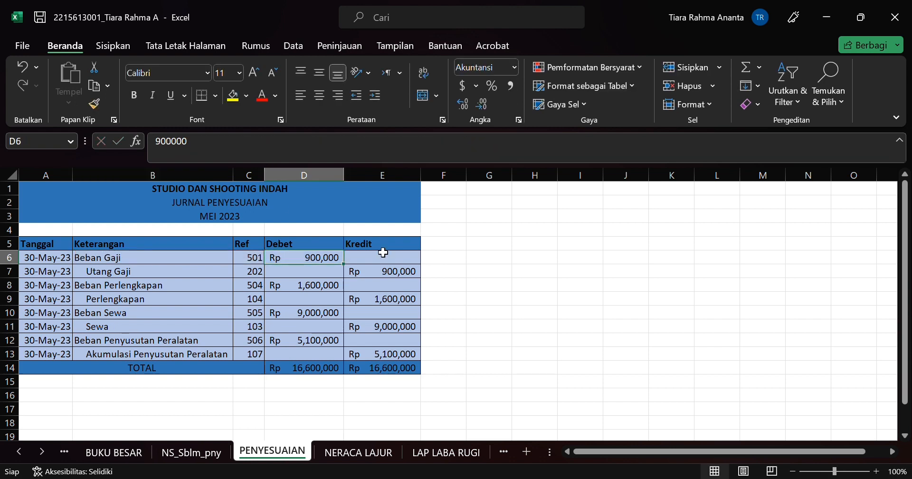
Step: Check the Debet and Kredit entries of the adjusting journal and the Keterangan formula for Utang Gaji in B7
click(413, 260)
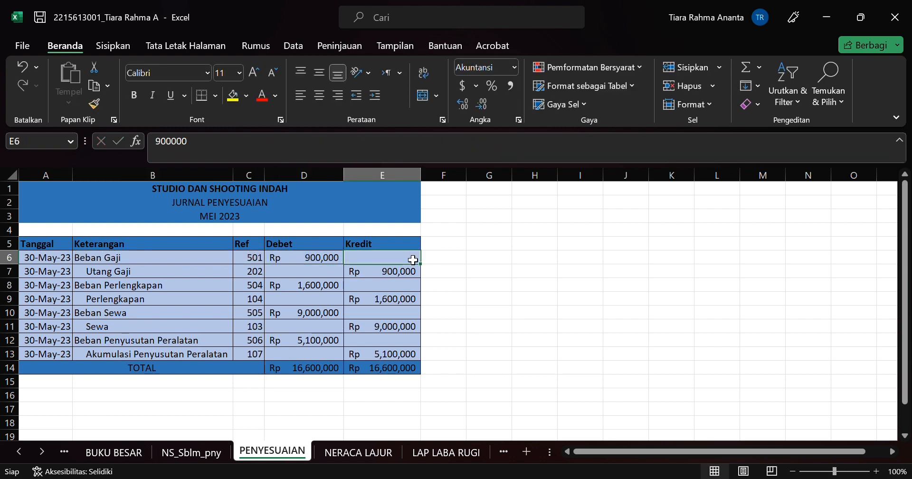
click(309, 259)
click(317, 288)
click(322, 327)
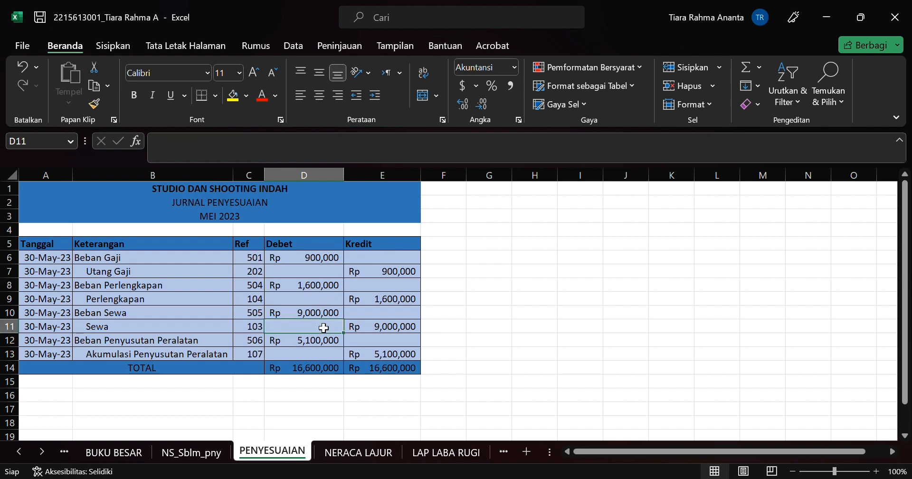
click(369, 327)
click(362, 288)
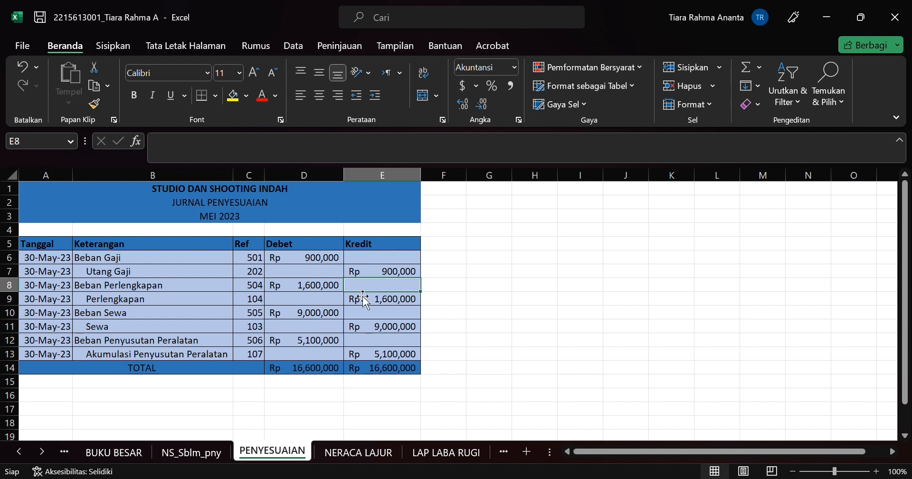
click(334, 285)
click(339, 272)
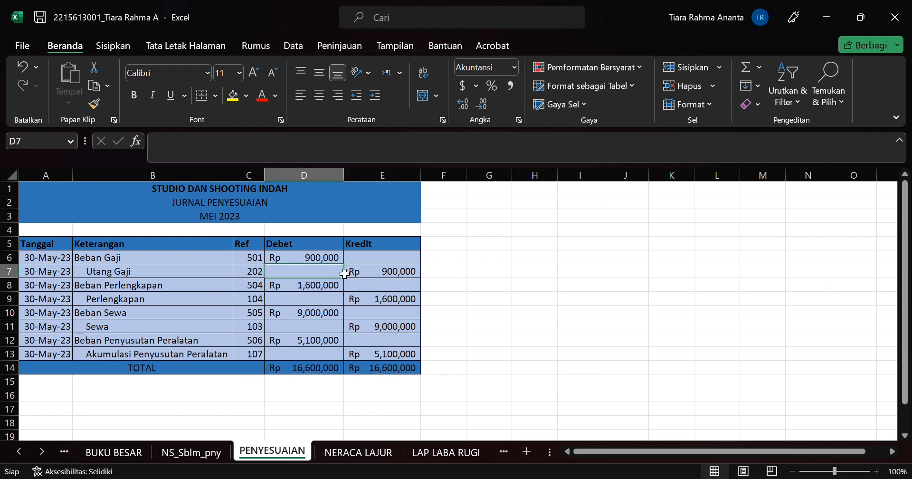
click(377, 274)
click(369, 260)
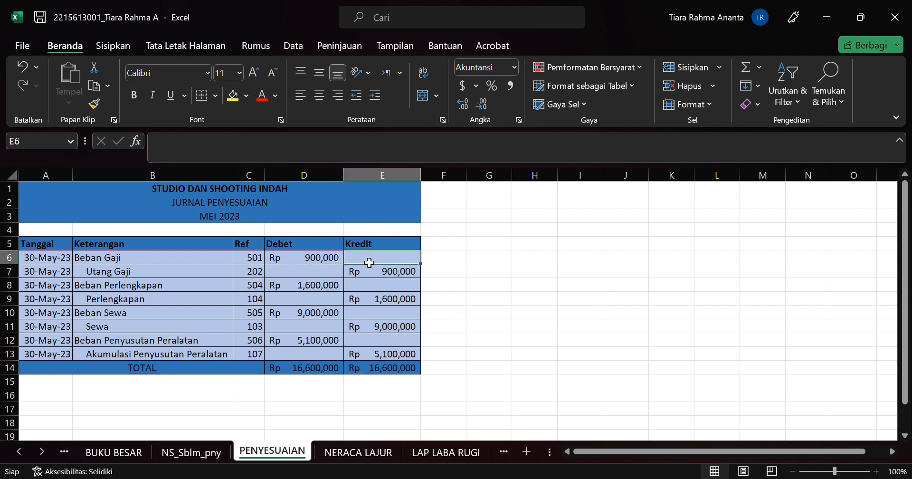
click(310, 259)
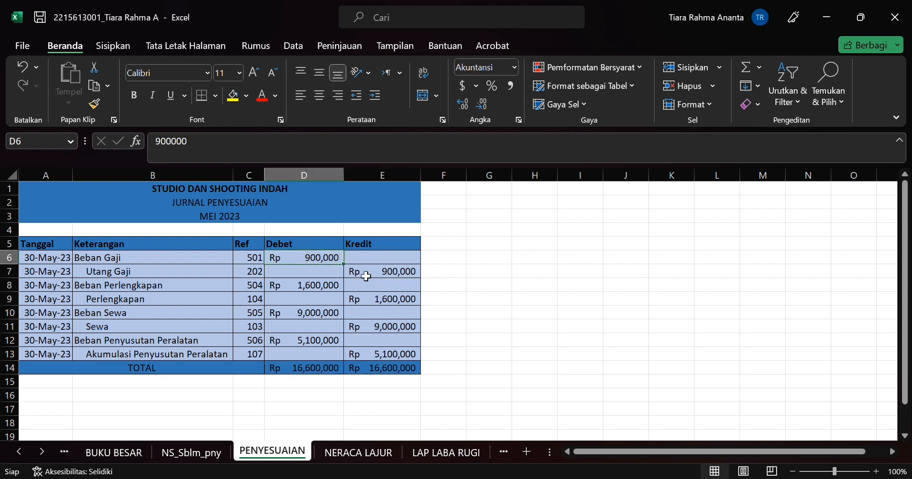
click(209, 272)
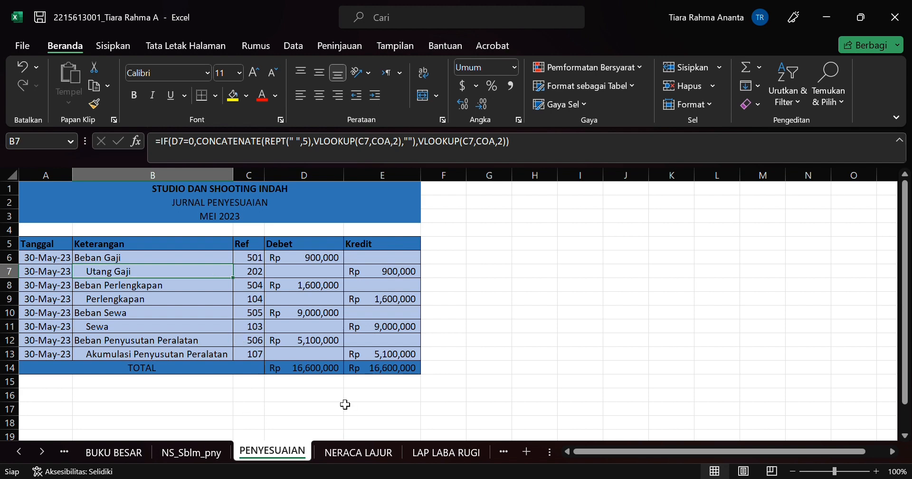
Step: Open the NERACA LAJUR sheet and look over the whole worksheet from its title to the RUGI USAHA row
key(ctrl+Page_Down)
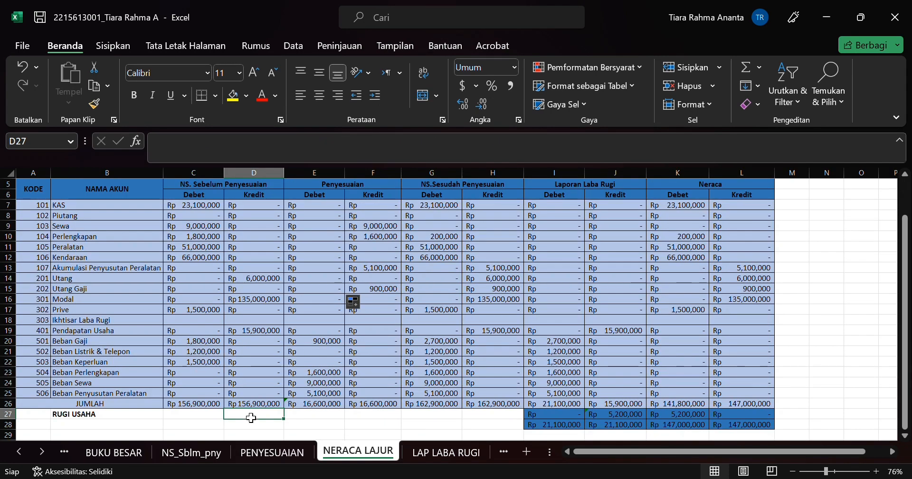
scroll(308, 367, up, 2)
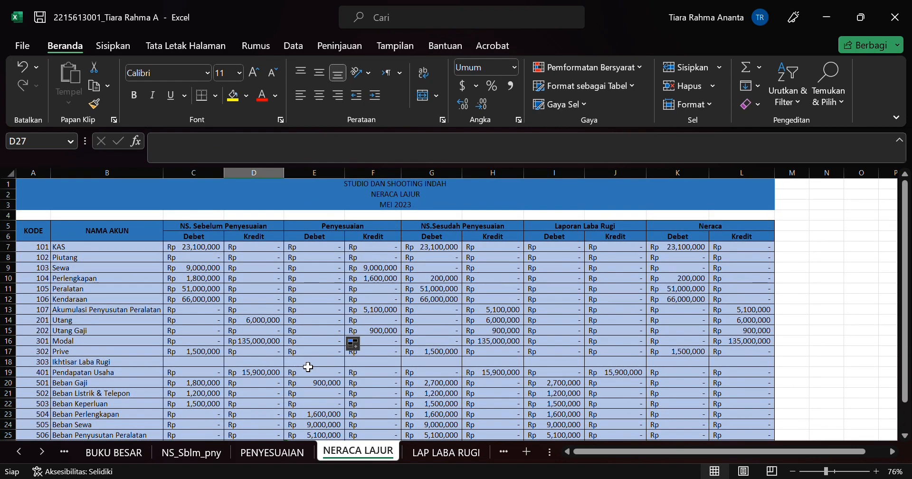
scroll(308, 367, down, 2)
scroll(346, 283, up, 2)
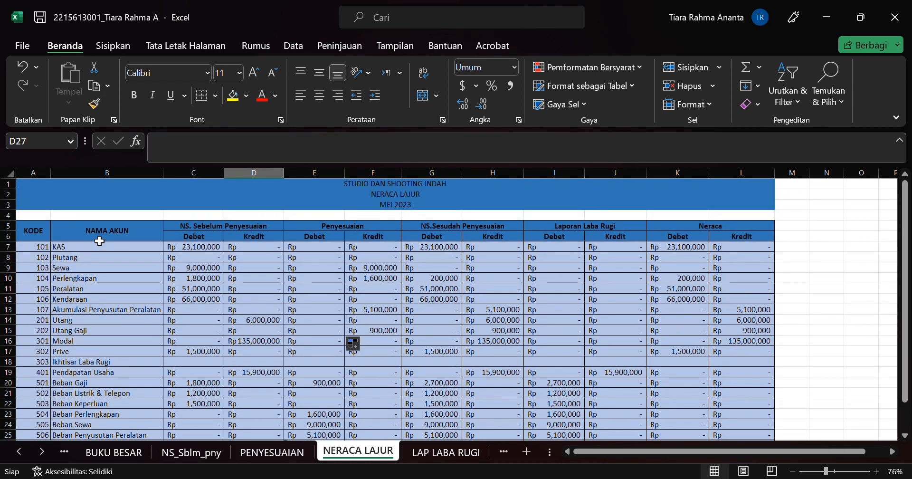
scroll(100, 241, down, 1)
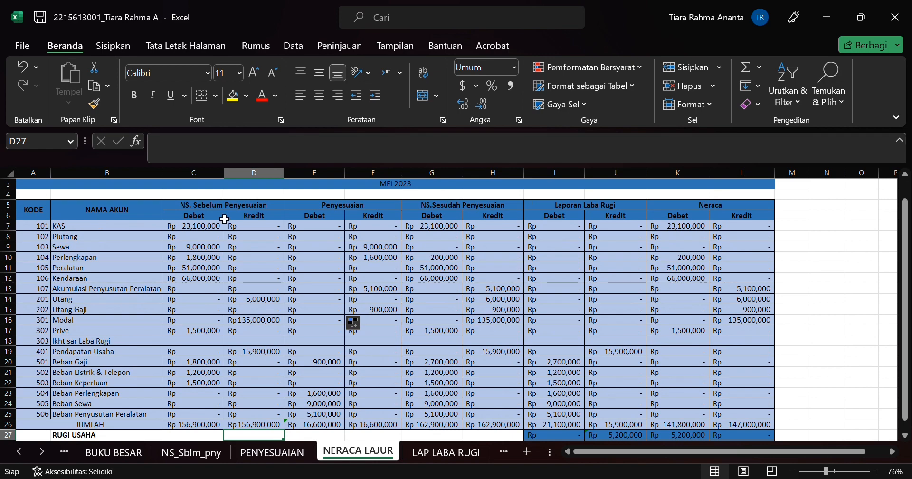
scroll(224, 216, up, 1)
scroll(222, 213, down, 1)
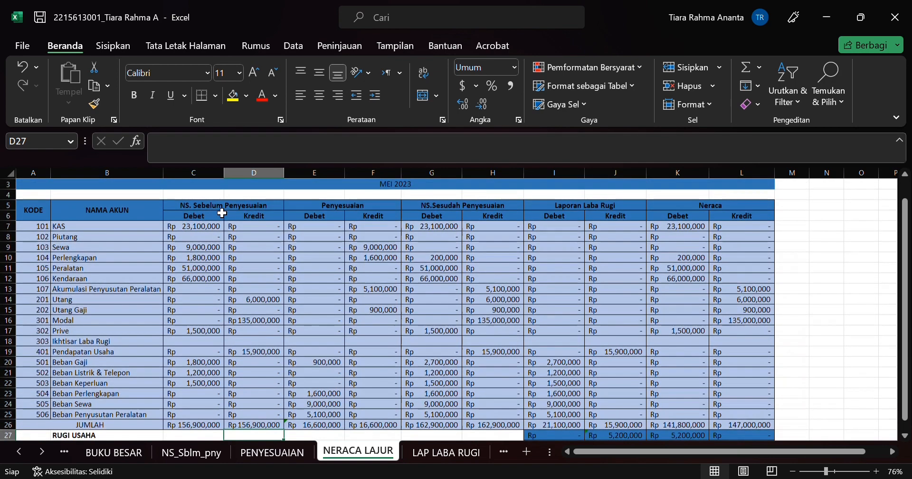
Step: Compare the NS. Sebelum Penyesuaian columns with the NS_Sblm_pny sheet, and return to NERACA LAJUR to view the Penyesuaian columns
click(212, 228)
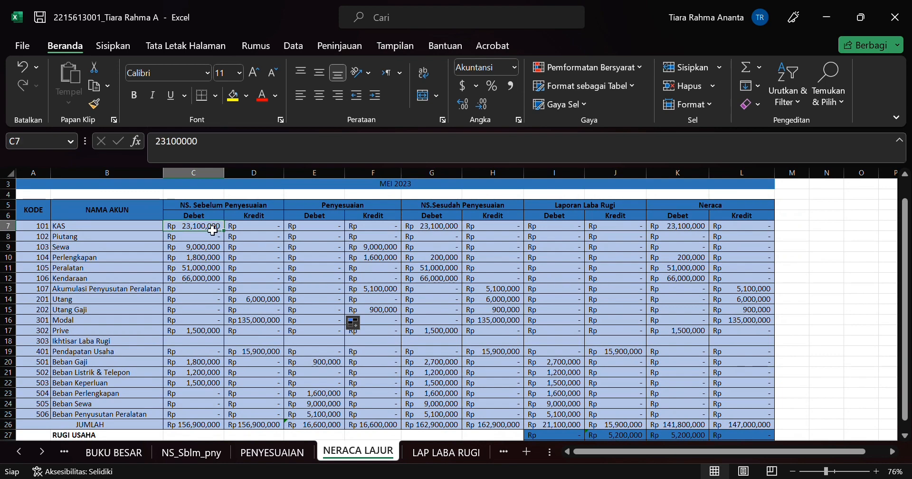
click(219, 204)
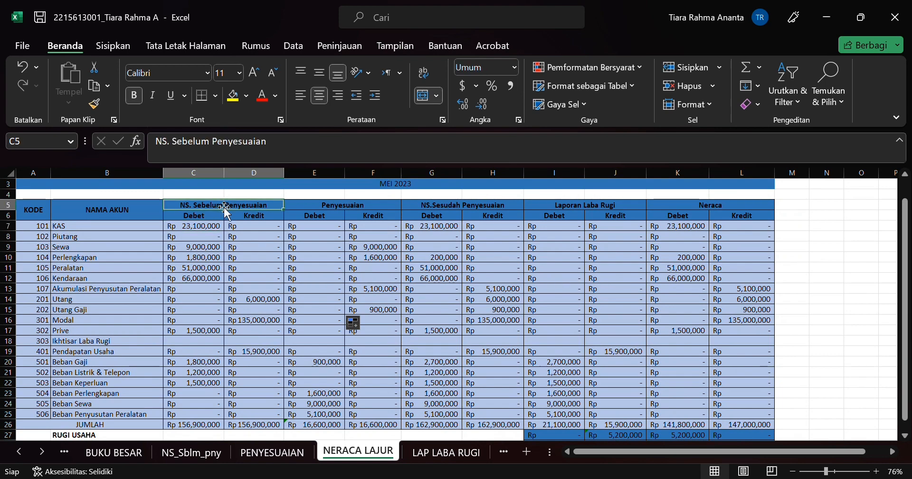
click(188, 453)
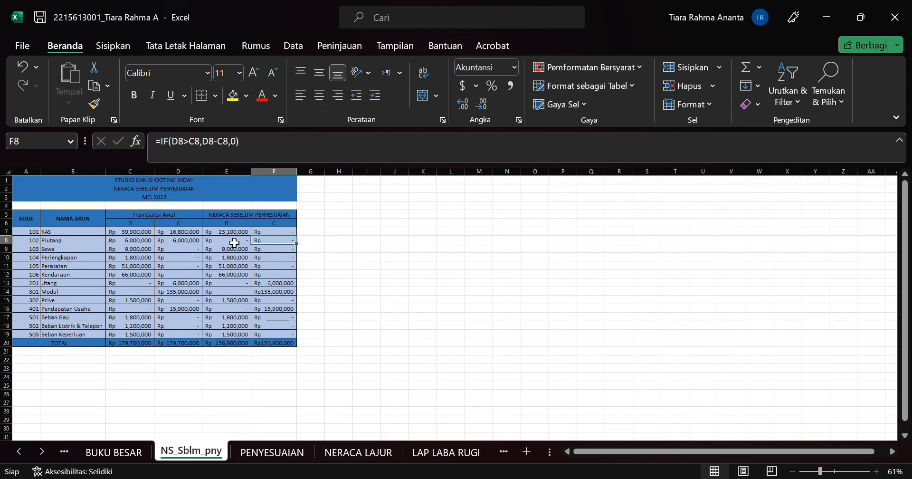
click(366, 452)
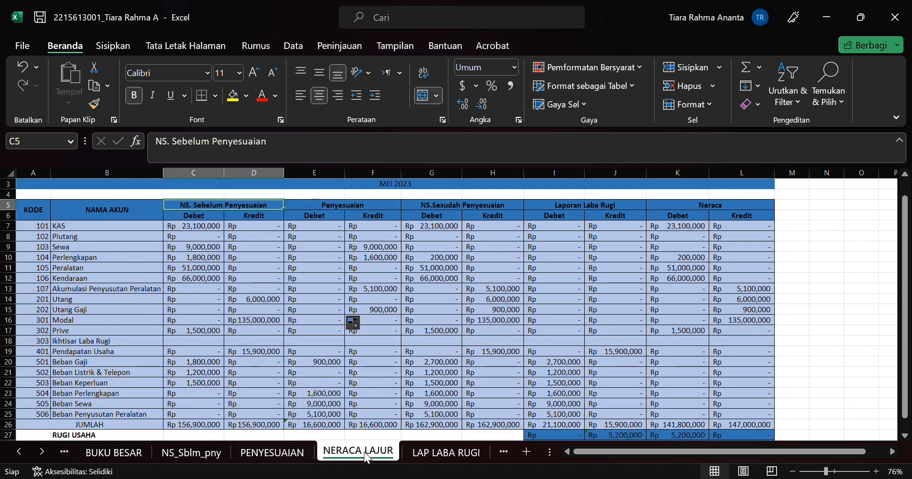
click(343, 217)
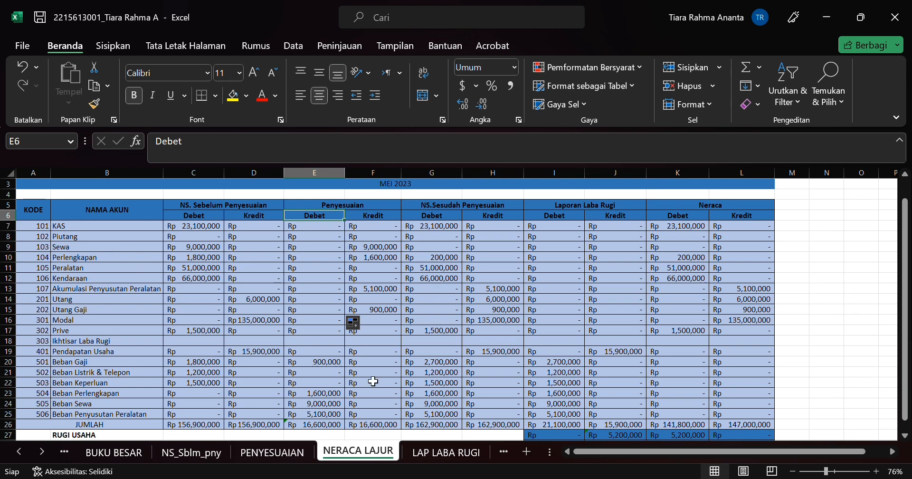
Step: Inspect the IF formula for the NS.Sesudah Penyesuaian debit in G7 and the formulas below it down to G17
scroll(379, 266, right, 2)
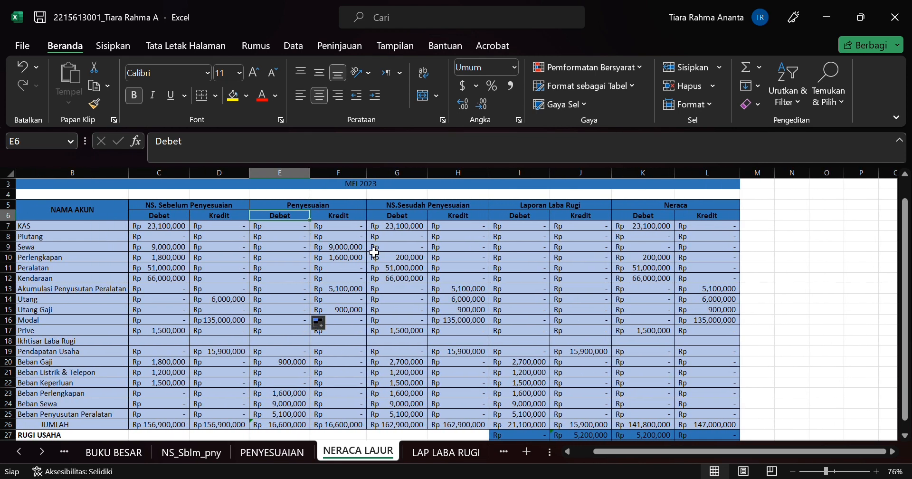
scroll(375, 252, right, 2)
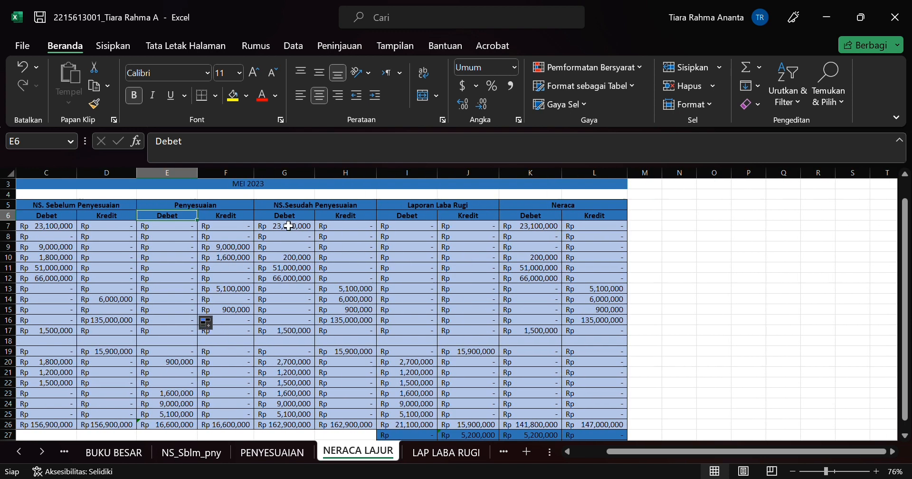
click(288, 226)
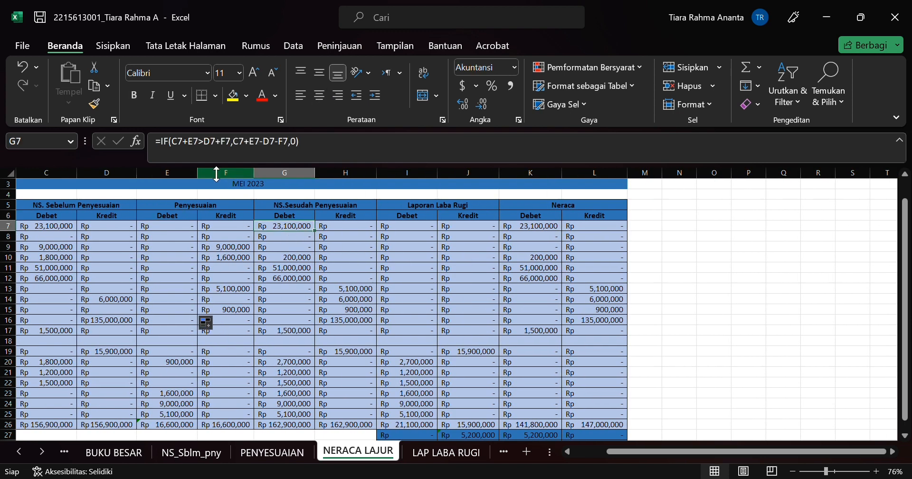
click(184, 151)
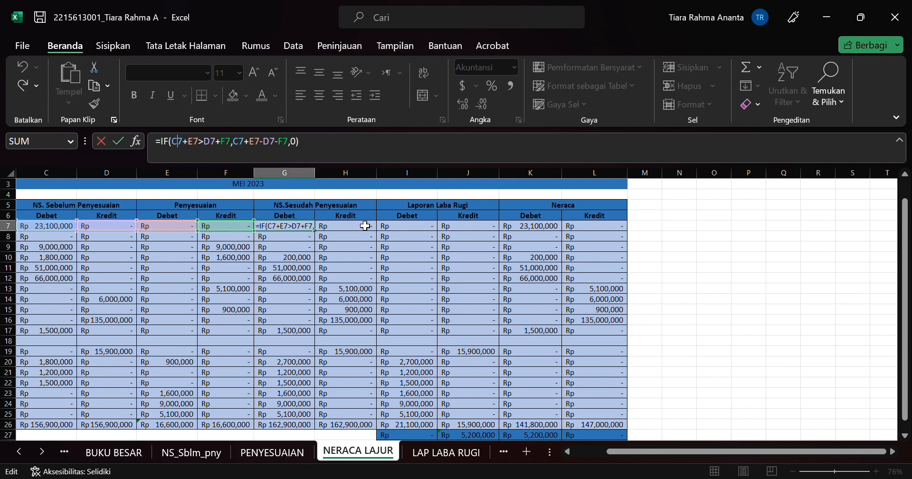
key(Return)
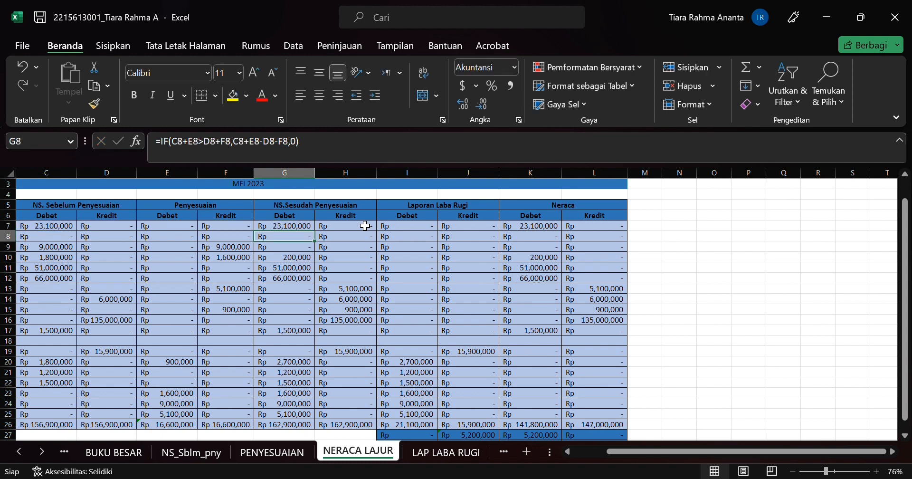
key(Down)
key(Down)
key(Down)
key(Down)
key(Down)
key(Down)
key(Down)
key(Down)
key(Down)
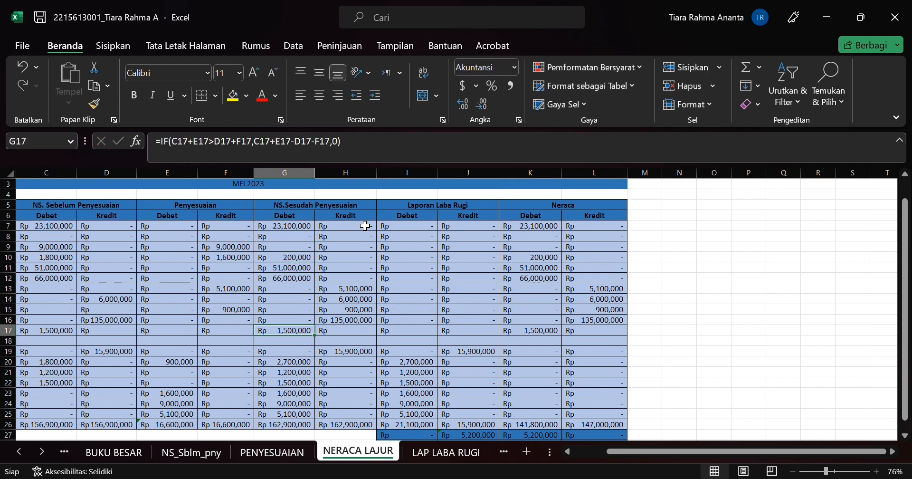
Step: Inspect the IF formula for the NS.Sesudah Penyesuaian credit in H7 and the cells it references
key(Up)
key(Up)
key(Up)
key(Up)
key(Up)
key(Up)
key(Up)
key(Up)
key(Up)
key(Up)
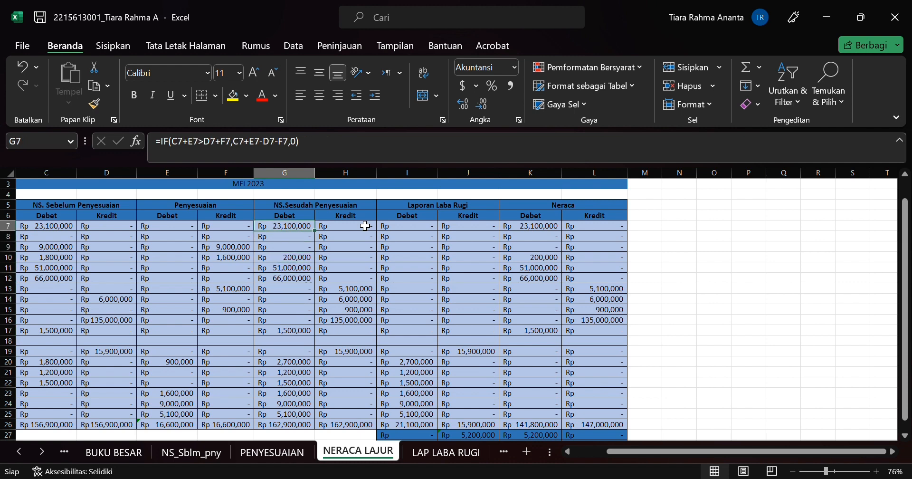
click(365, 227)
click(235, 151)
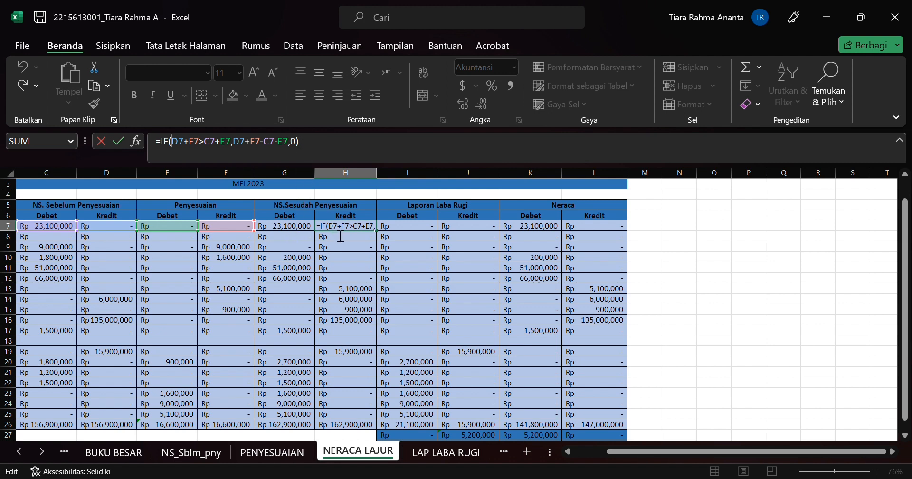
click(352, 239)
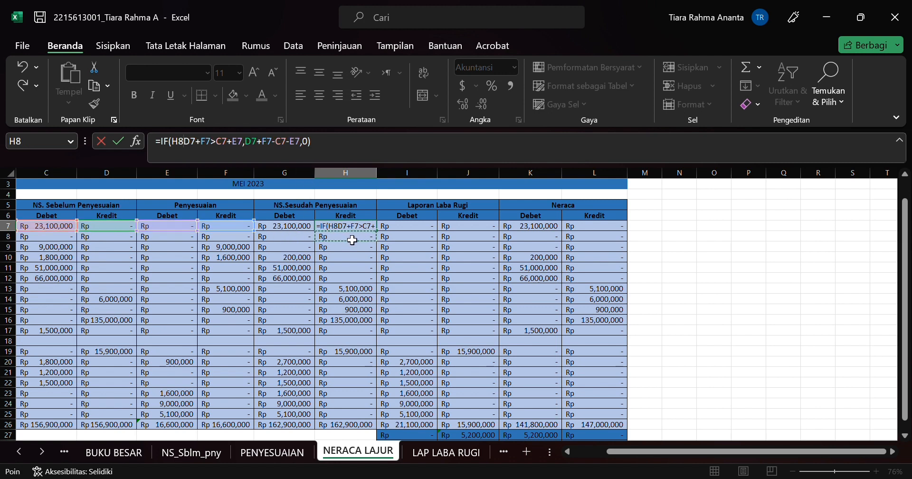
key(BackSpace)
key(BackSpace)
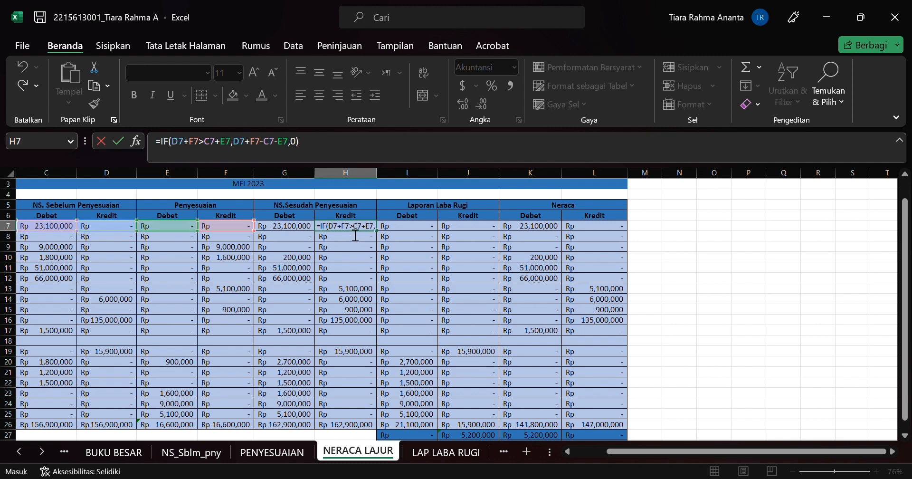
key(Return)
key(Up)
Step: Inspect the IF formula for the Laporan Laba Rugi debit in I7, tracing its references to the KODE column and G7
key(Right)
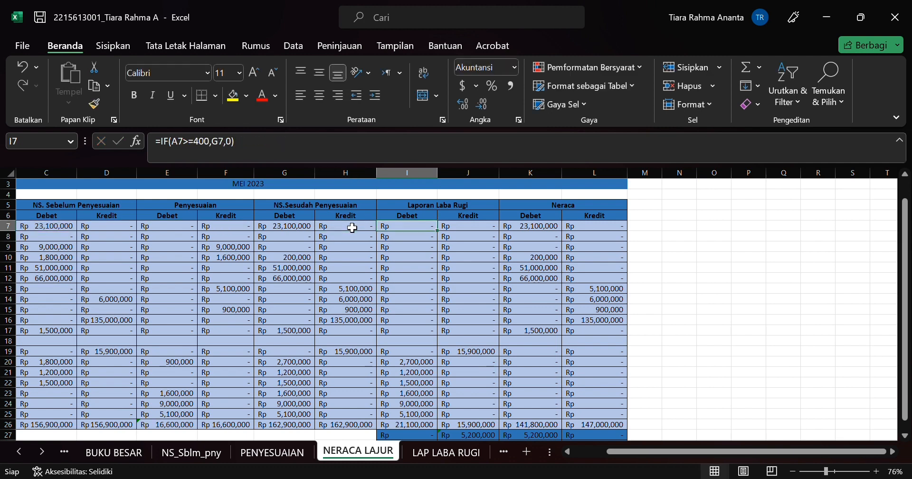
scroll(379, 268, right, 2)
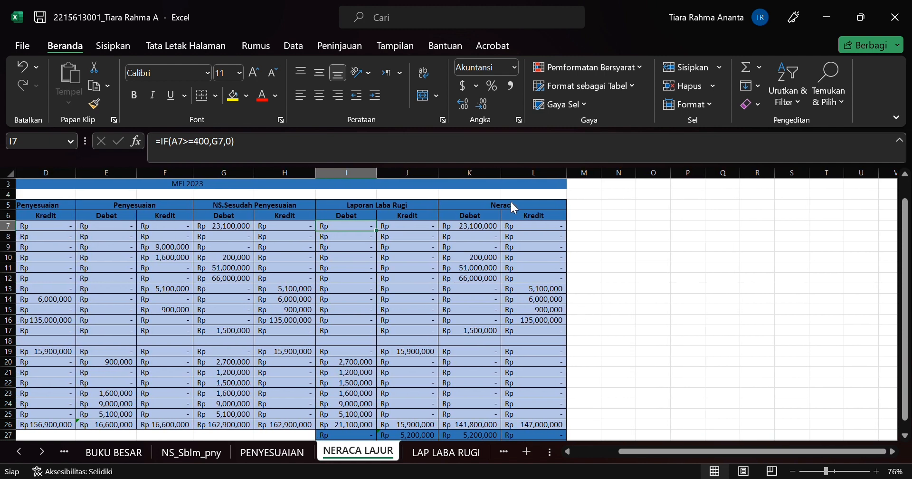
scroll(371, 342, right, 3)
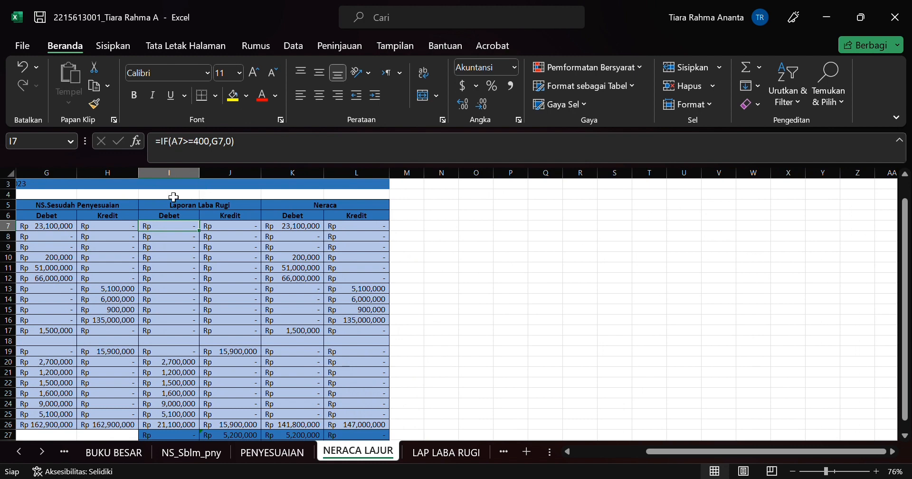
scroll(173, 196, left, 5)
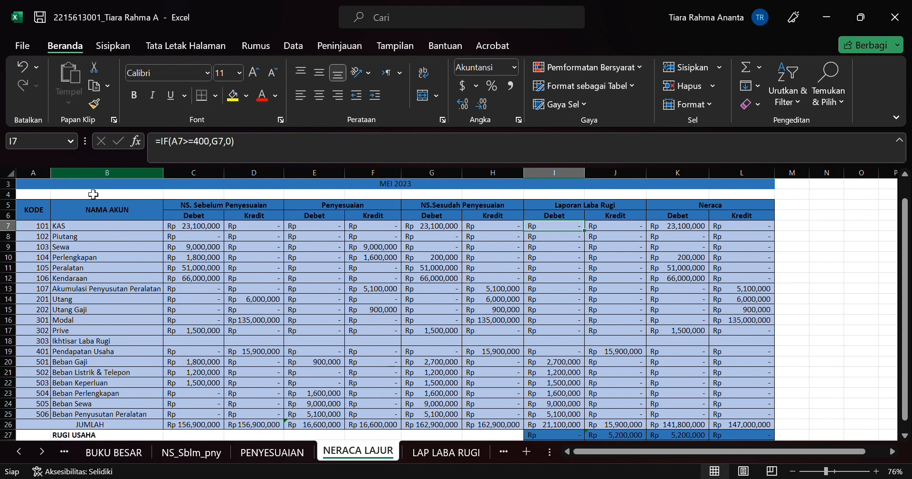
click(192, 142)
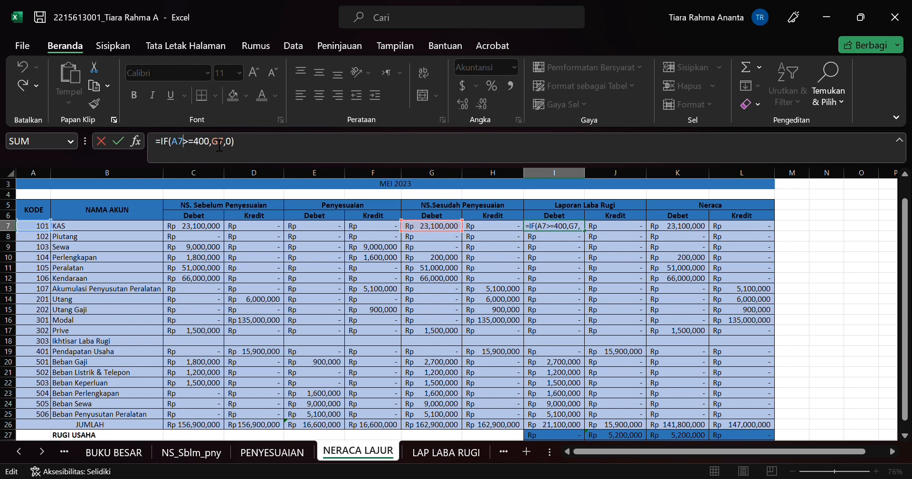
scroll(382, 228, right, 1)
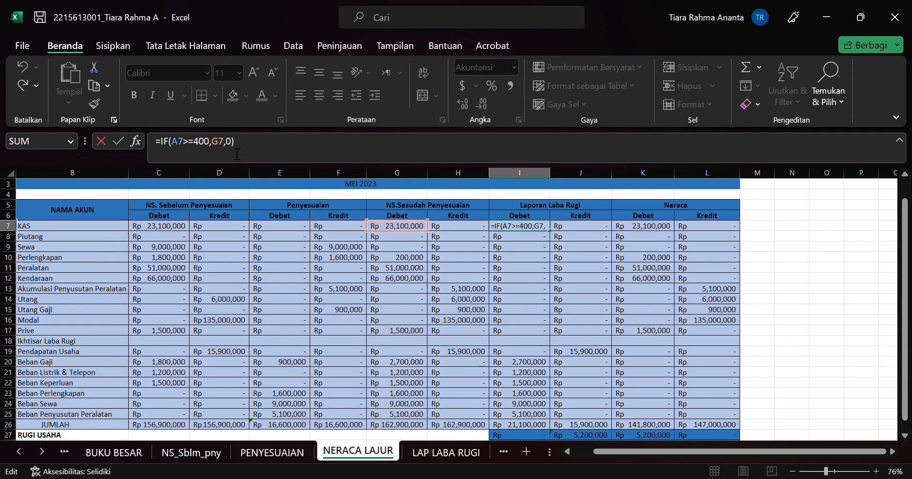
scroll(185, 280, left, 1)
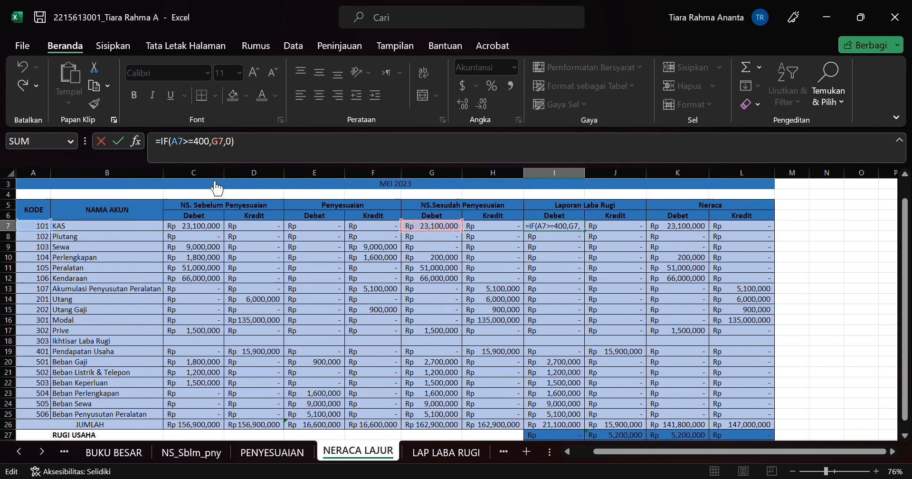
click(201, 143)
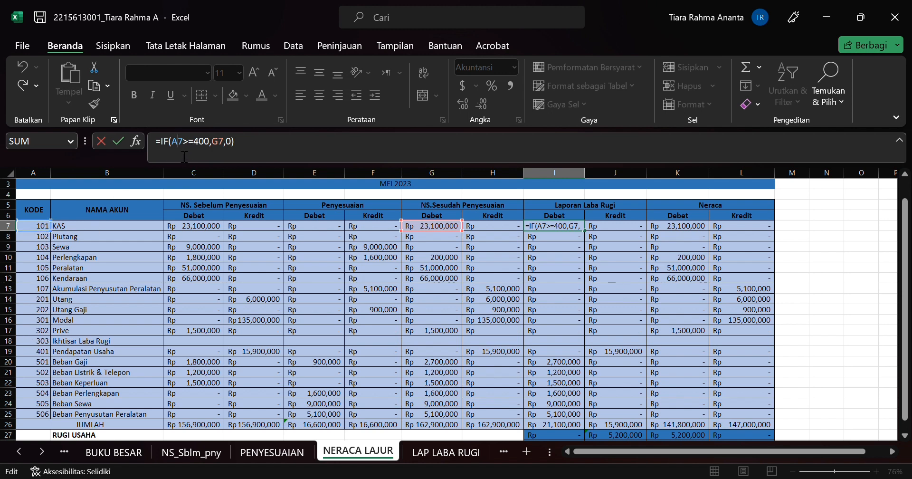
Step: Compare the account codes in the KODE column with the amounts in the Laporan Laba Rugi and Neraca columns, down to the RUGI USAHA row
scroll(49, 342, down, 2)
scroll(50, 332, up, 3)
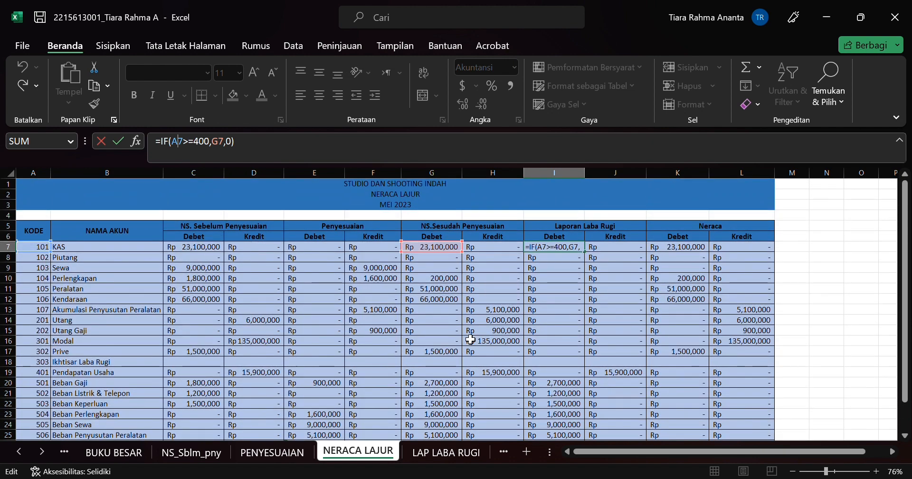
scroll(470, 339, left, 3)
scroll(470, 339, right, 3)
scroll(107, 292, down, 2)
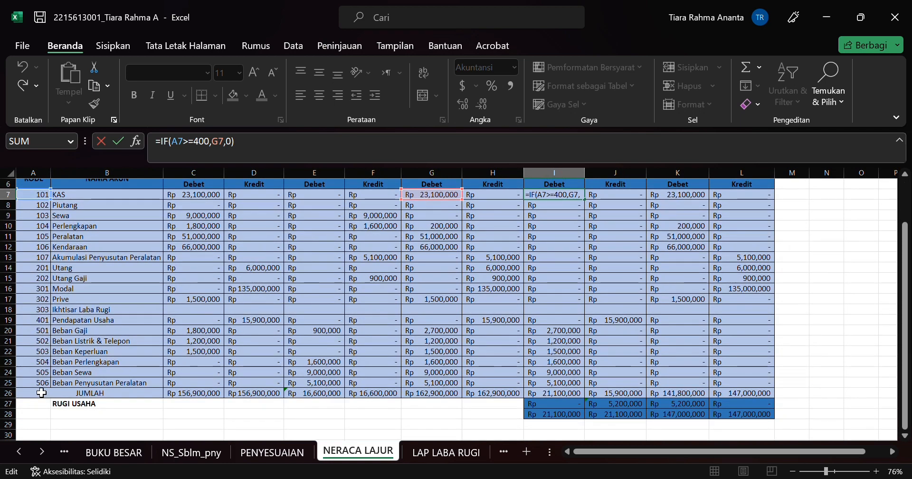
scroll(122, 280, right, 2)
scroll(125, 285, up, 2)
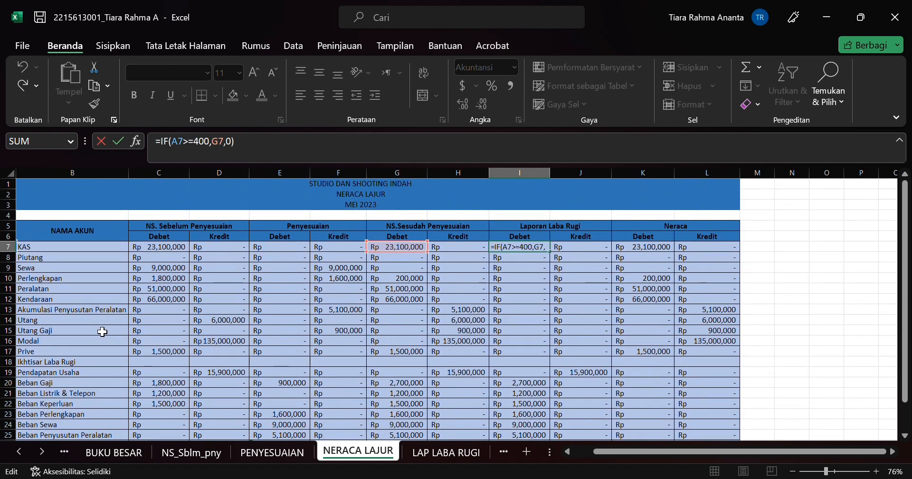
scroll(102, 331, left, 2)
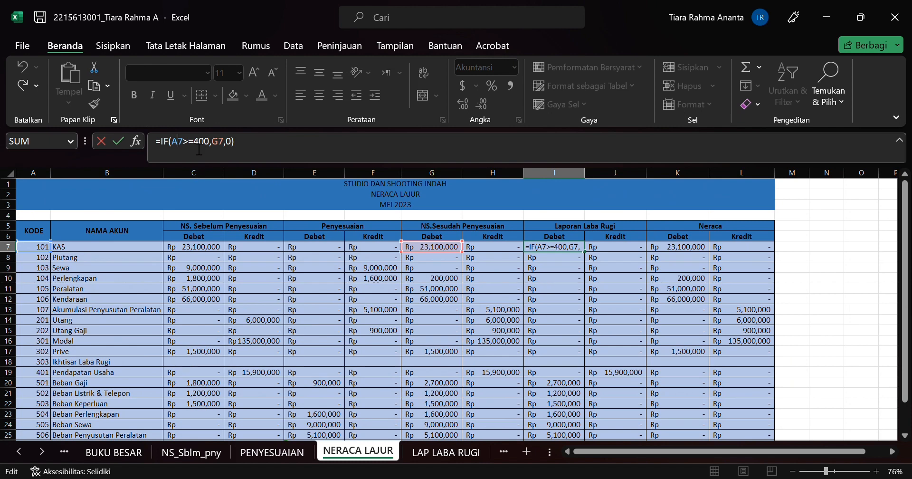
scroll(207, 321, down, 1)
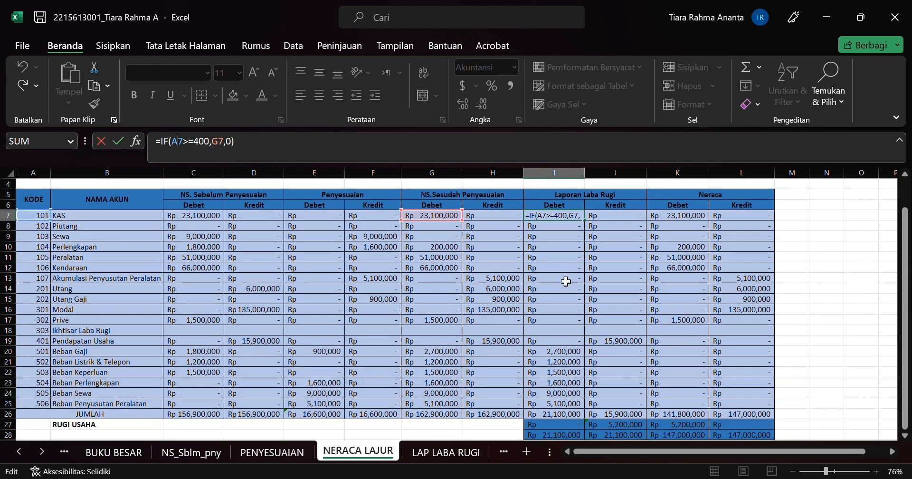
scroll(620, 242, up, 1)
scroll(620, 242, right, 2)
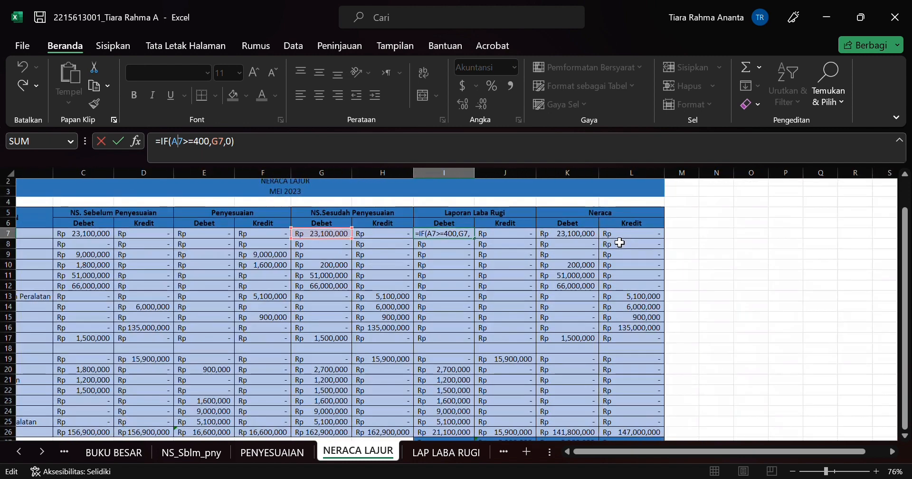
scroll(580, 268, right, 3)
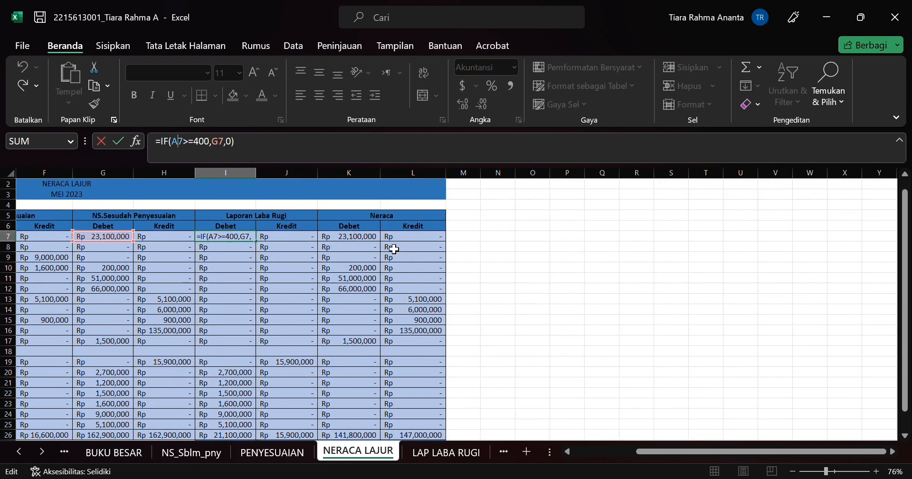
Step: Inspect the IF formula for the Neraca credit in L8 and check its condition against the account codes
click(416, 246)
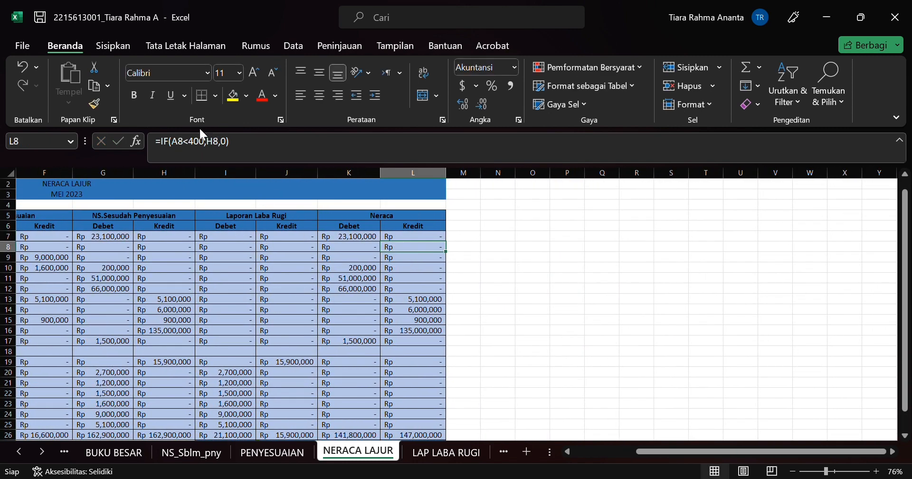
click(191, 153)
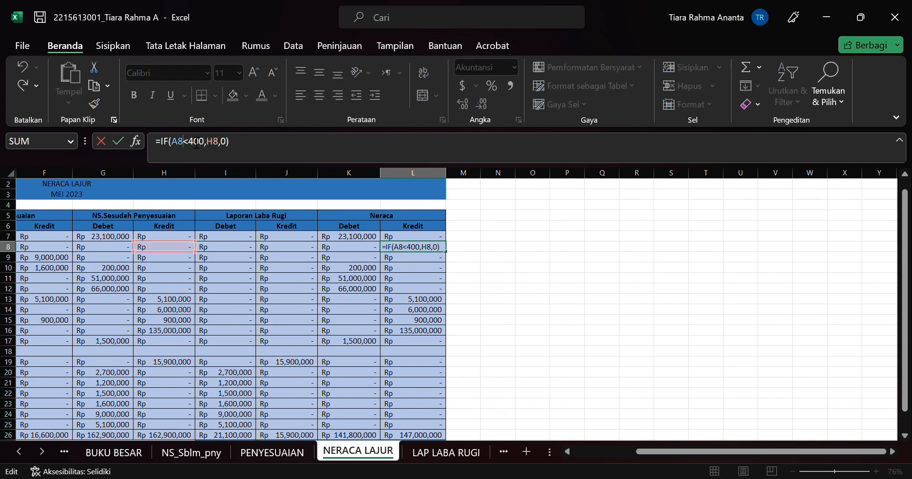
scroll(198, 214, left, 5)
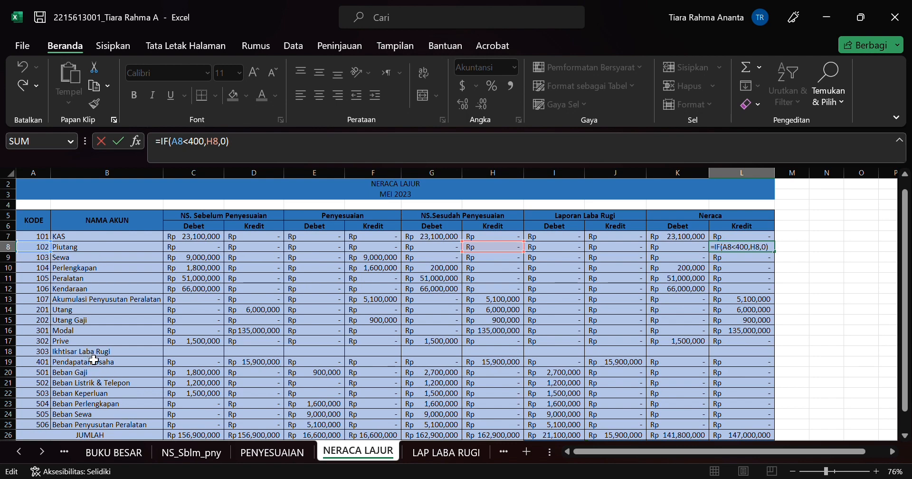
scroll(326, 371, down, 1)
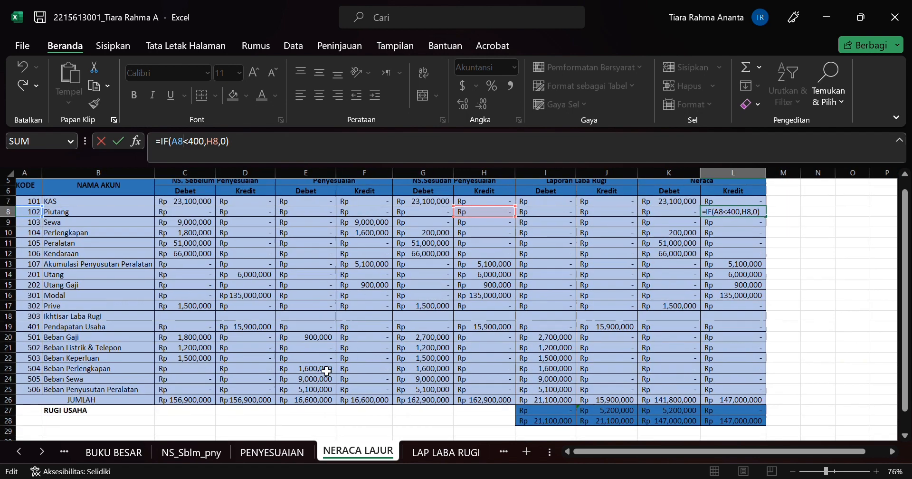
scroll(326, 370, up, 2)
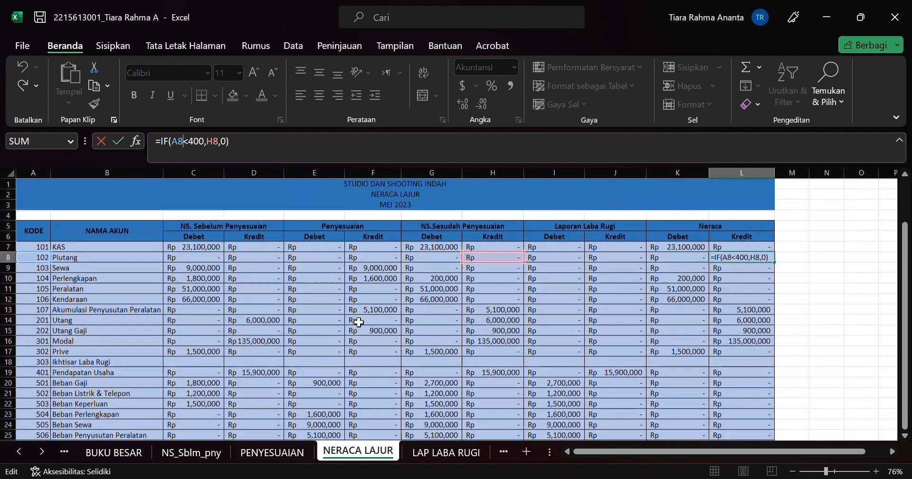
scroll(463, 337, down, 3)
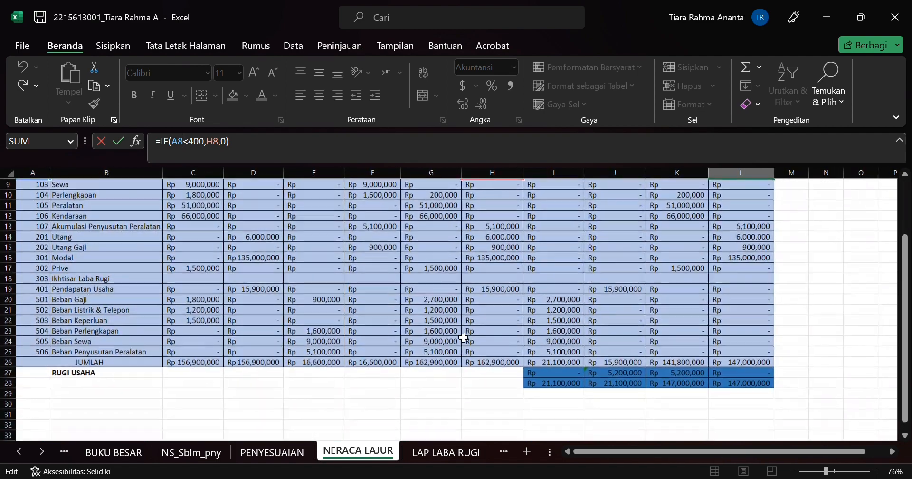
Step: View the RUGI USAHA formula in I27 and the JUMLAH formulas of the NS. Sebelum Penyesuaian columns in row 26
click(563, 376)
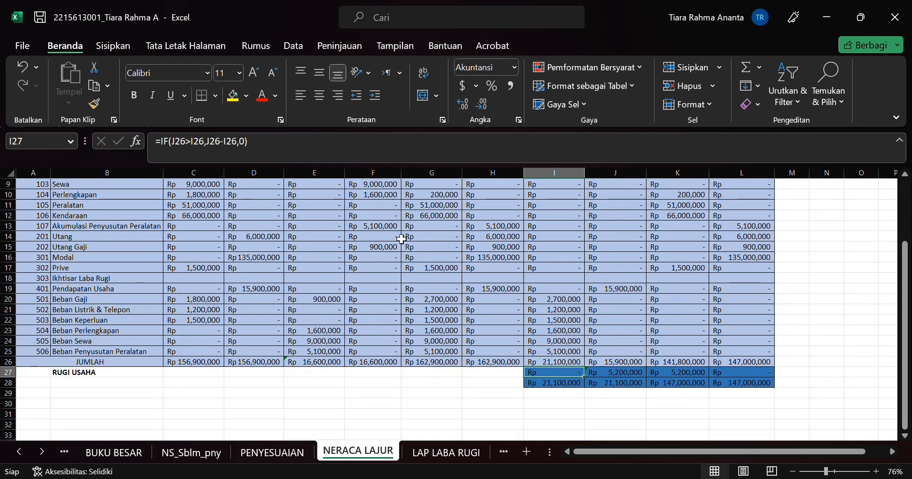
scroll(265, 318, up, 2)
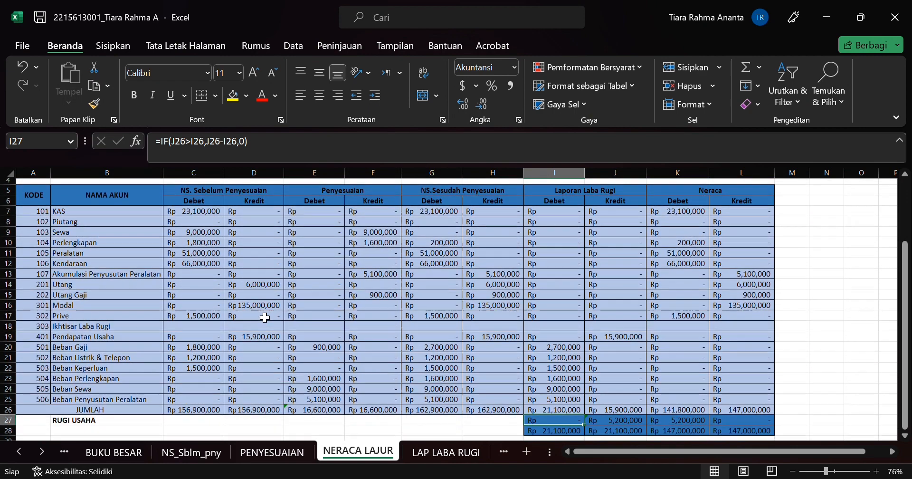
scroll(265, 317, down, 1)
click(184, 383)
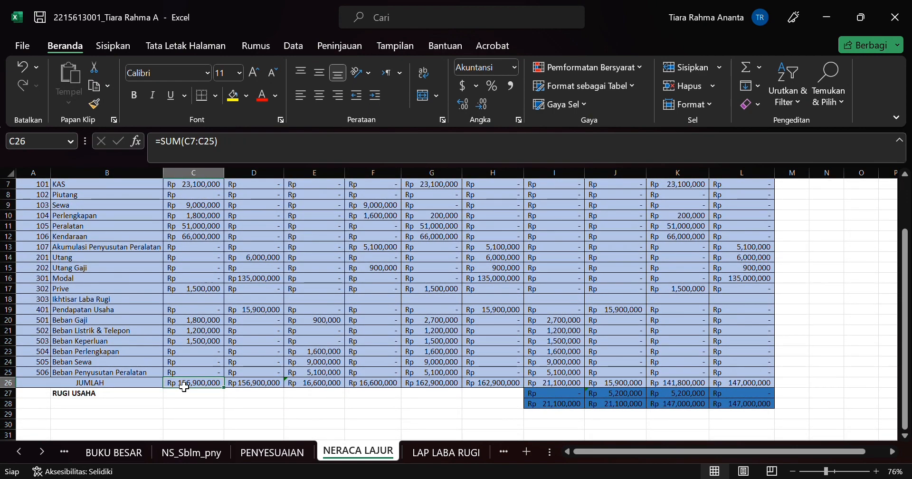
key(Right)
key(Right)
key(Right)
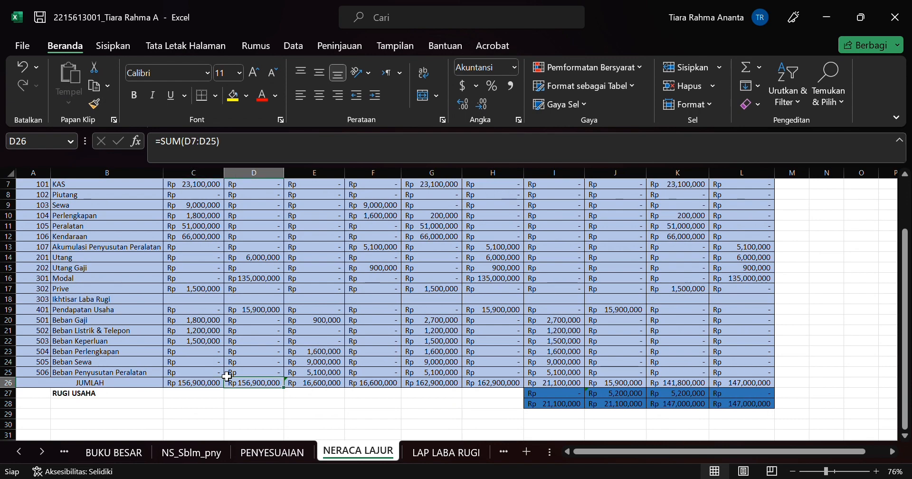
key(Left)
key(Left)
key(Left)
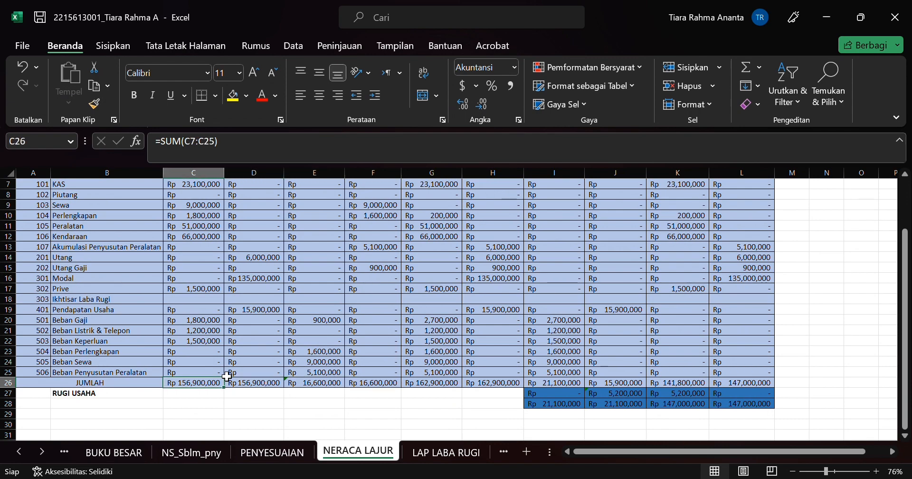
Step: Check the range summed by the JUMLAH formula in C26 and view the Penyesuaian debit total's formula in E26
key(F2)
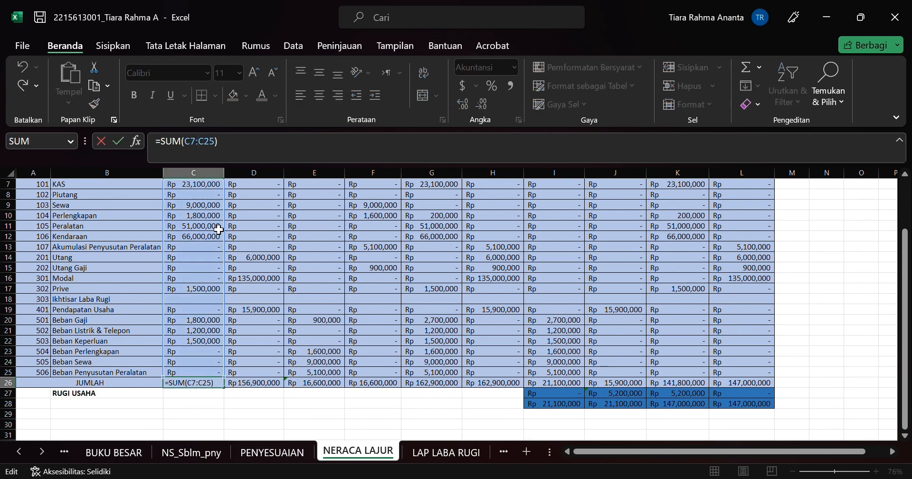
scroll(218, 230, up, 2)
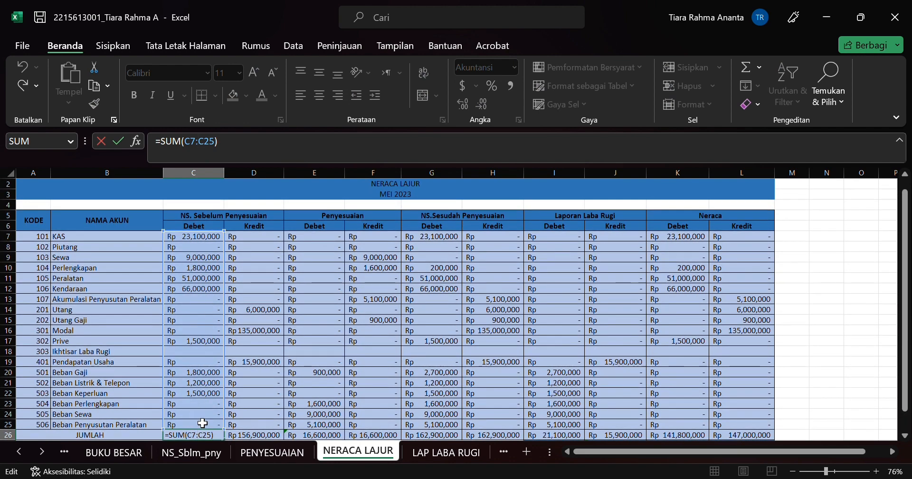
key(Return)
key(Up)
key(Right)
Step: Go through the remaining JUMLAH formulas and inspect the RUGI USAHA formulas in row 27 from L27 back to J27
key(Right)
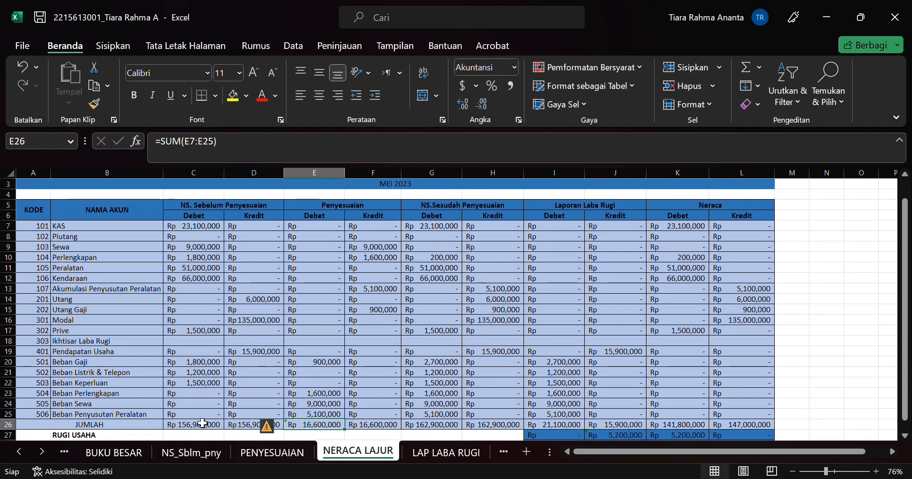
key(Right)
key(Right)
key(Right)
key(Right)
key(Right)
key(Right)
key(Right)
key(Down)
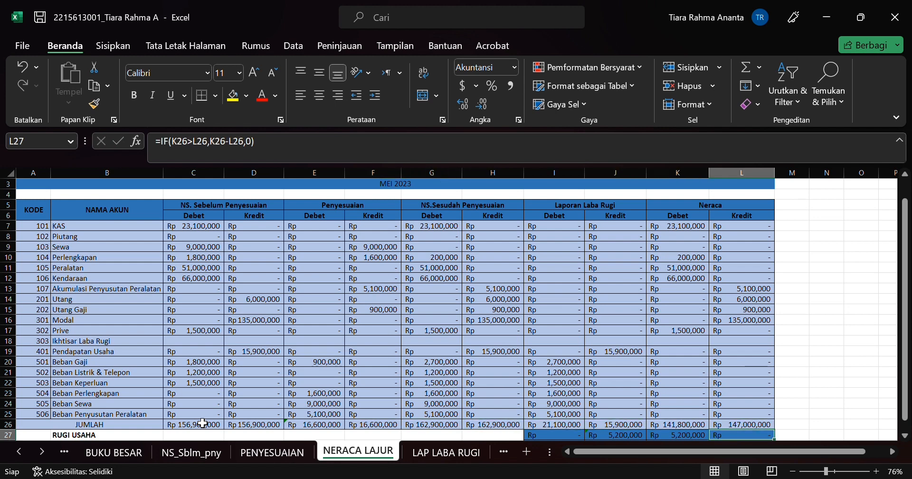
key(Left)
key(Left)
key(Left)
key(Right)
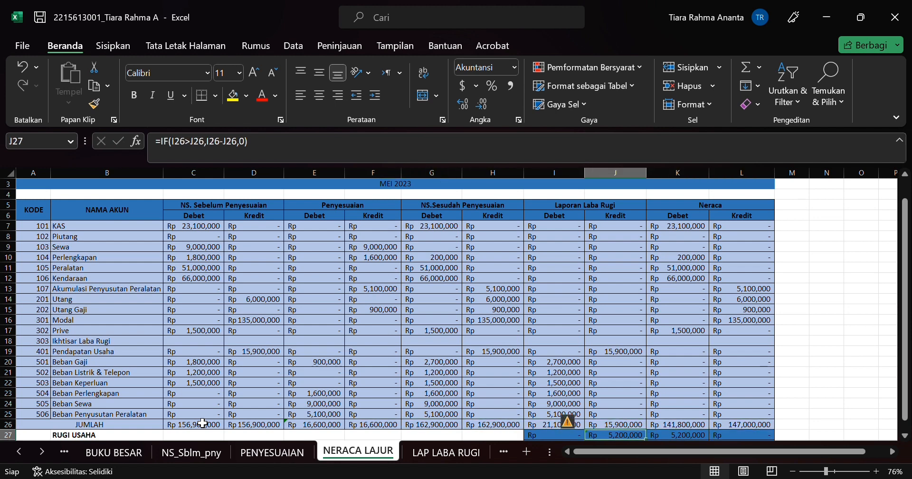
Step: Inspect the RUGI USAHA IF formula in J27 and trace the cells it compares in the JUMLAH row
scroll(245, 338, down, 2)
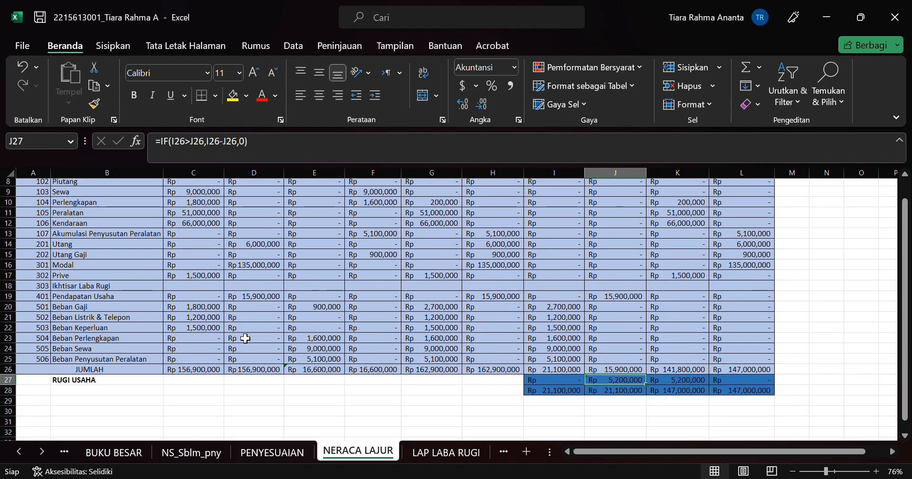
click(182, 145)
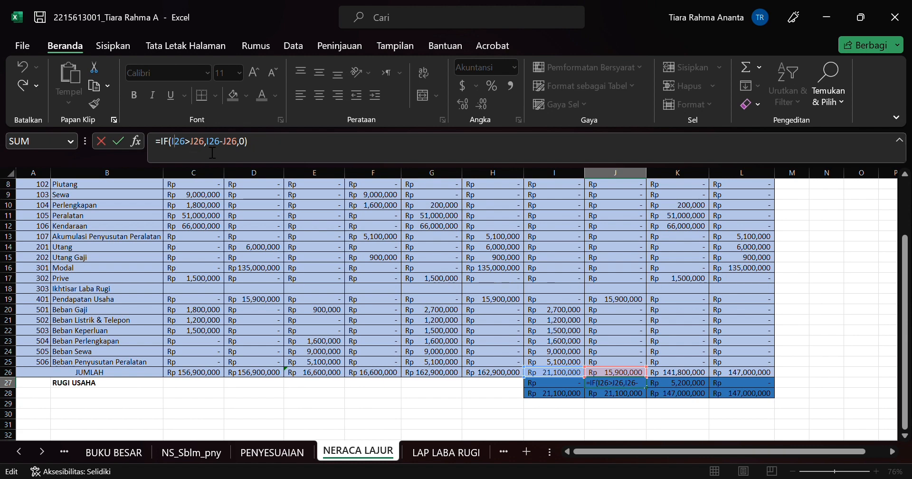
scroll(574, 368, up, 2)
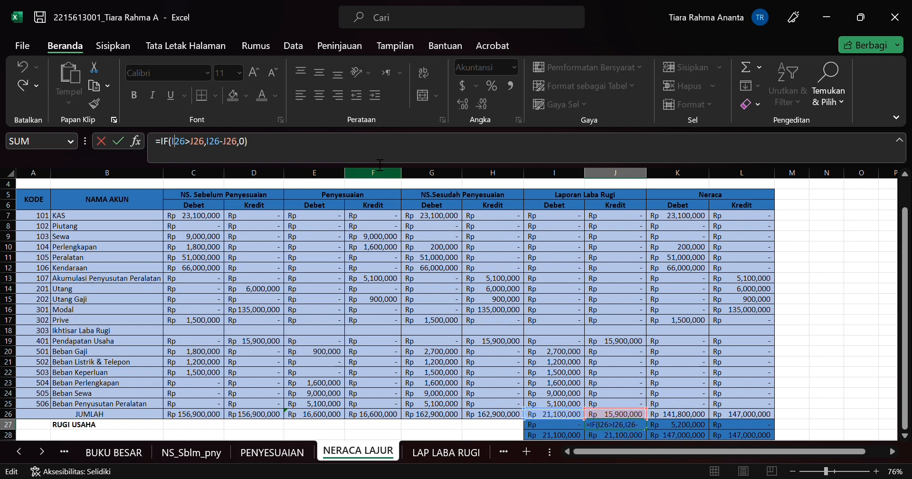
key(Return)
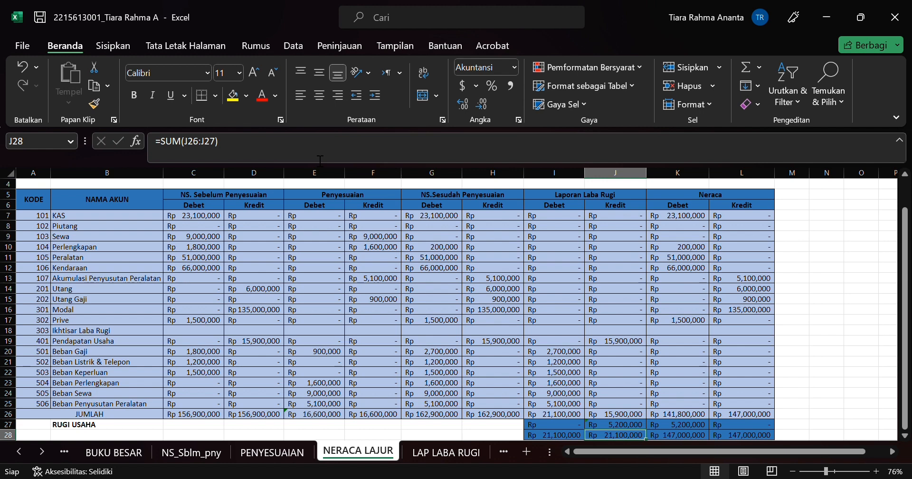
key(Up)
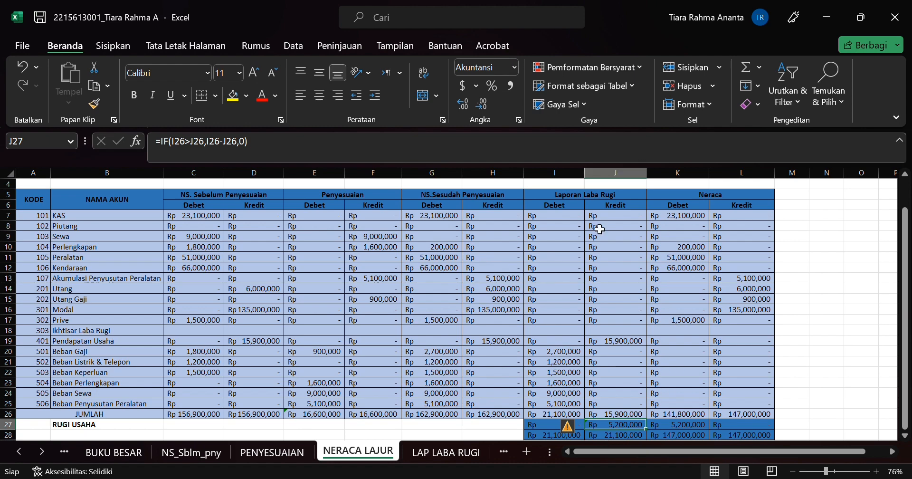
Step: View the Neraca RUGI USAHA formula in K27 and the JUMLAH formula in K26, returning to J27
click(691, 426)
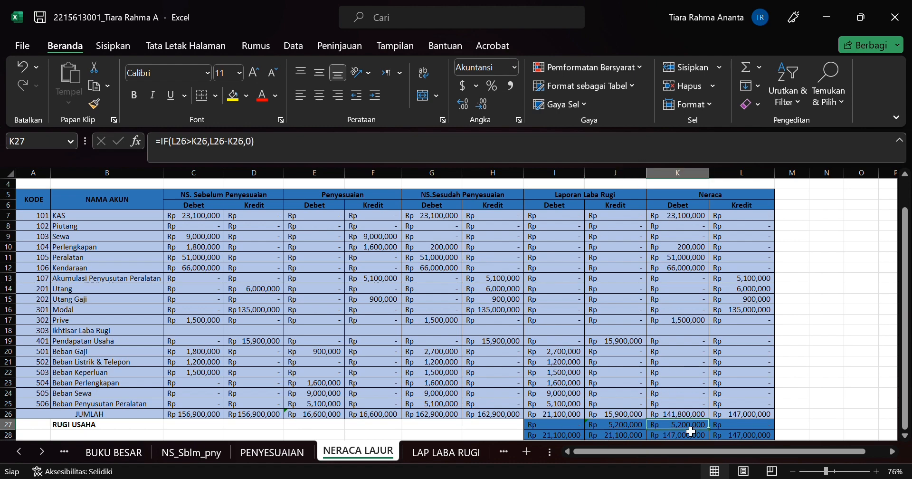
scroll(691, 431, down, 1)
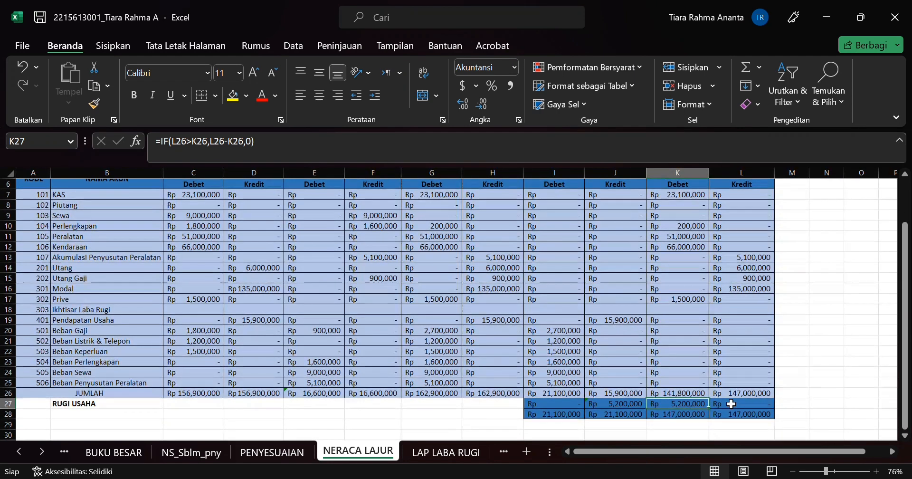
click(708, 396)
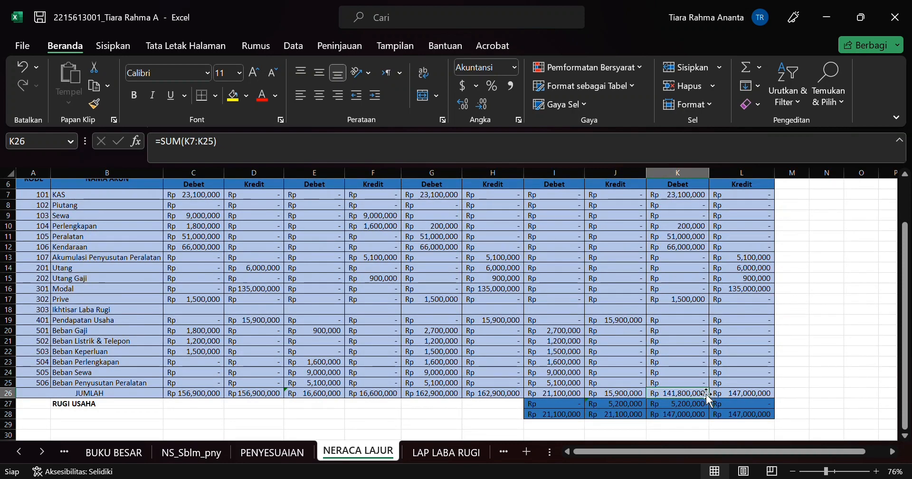
click(703, 403)
scroll(642, 403, up, 1)
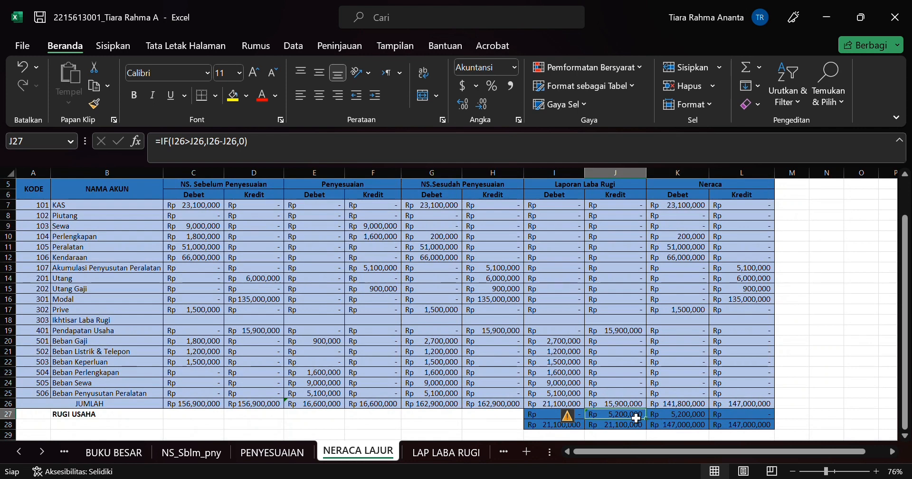
Step: View the formulas in I26 and I27 and check the range summed by the final total in I28
click(544, 425)
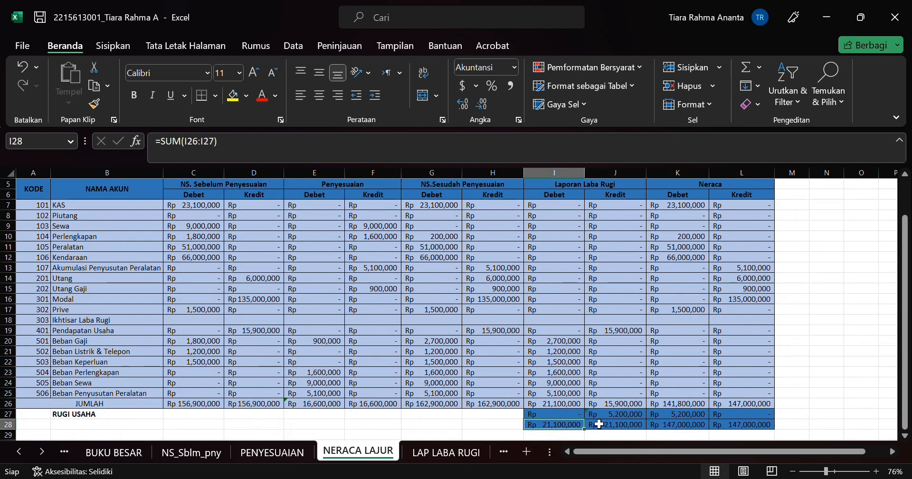
click(566, 407)
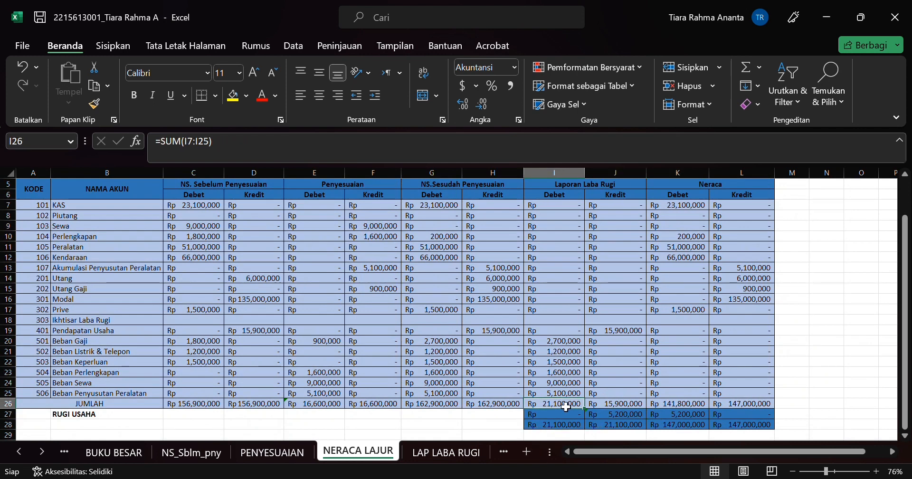
click(566, 415)
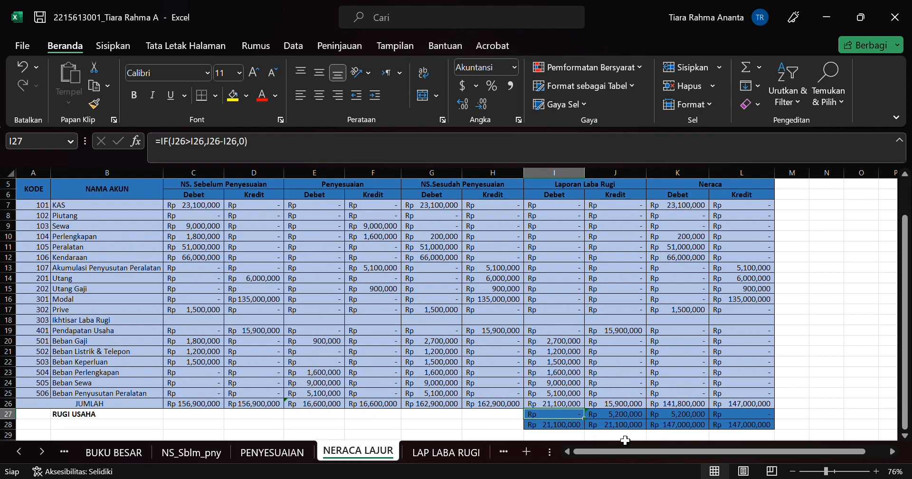
click(580, 426)
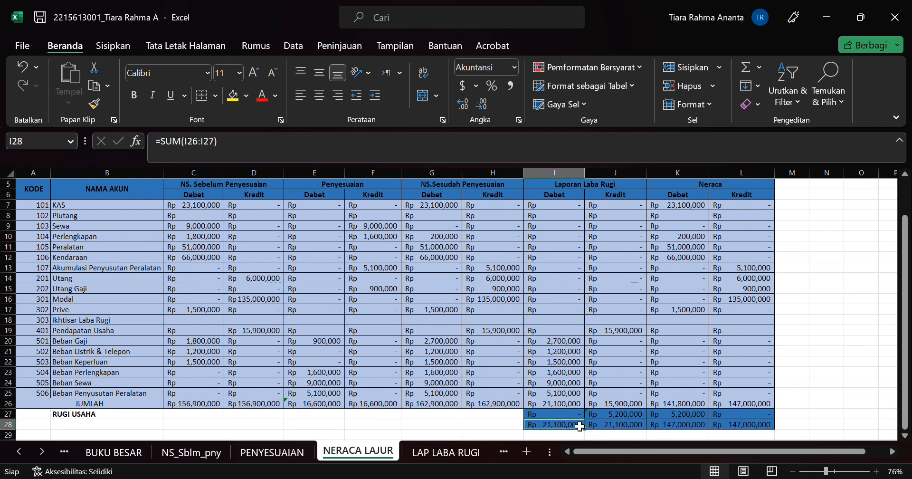
click(231, 142)
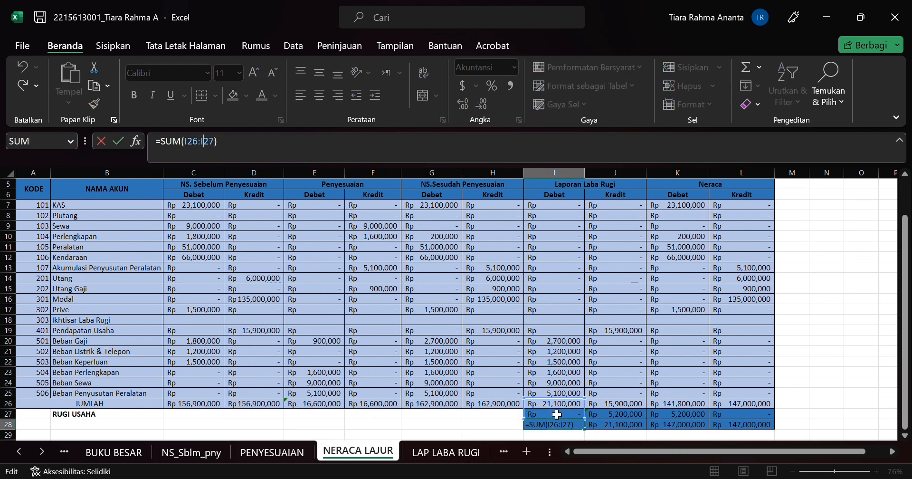
key(Return)
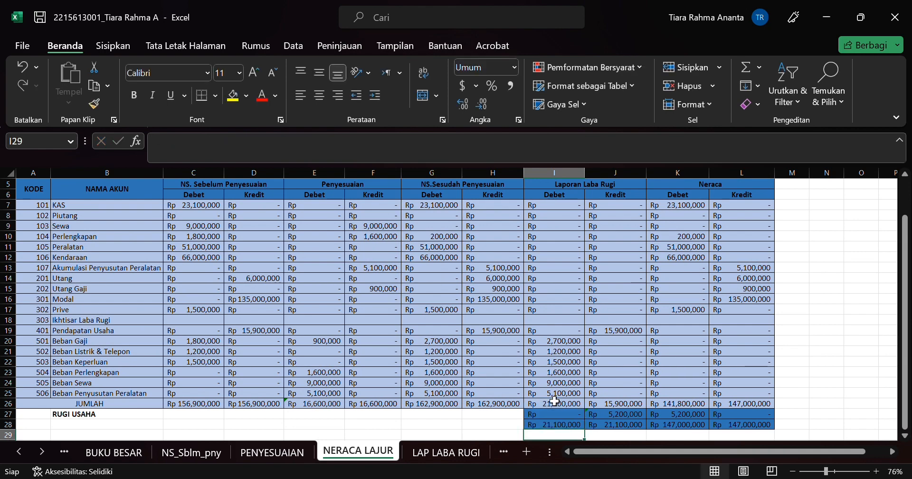
Step: Go through the final total formulas in row 28 from I28 to L28 and look over the whole worksheet
key(Up)
key(Right)
key(Right)
key(Right)
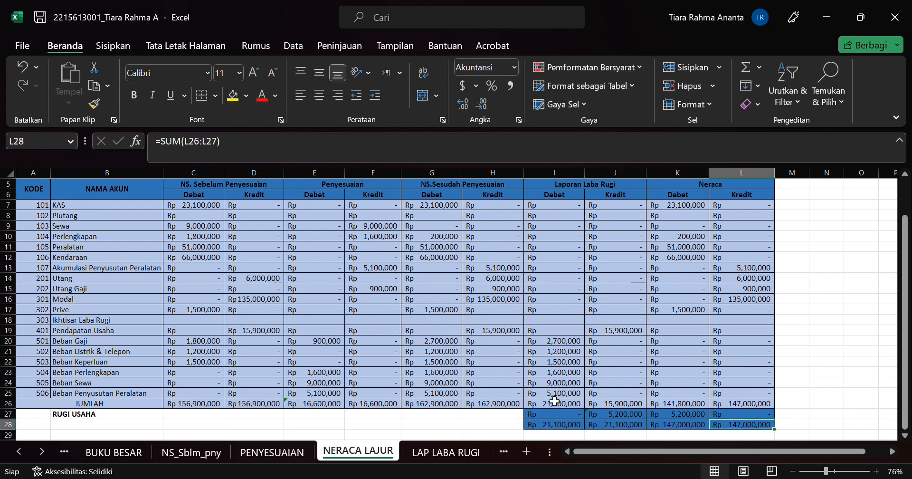
scroll(523, 370, up, 2)
scroll(546, 342, down, 3)
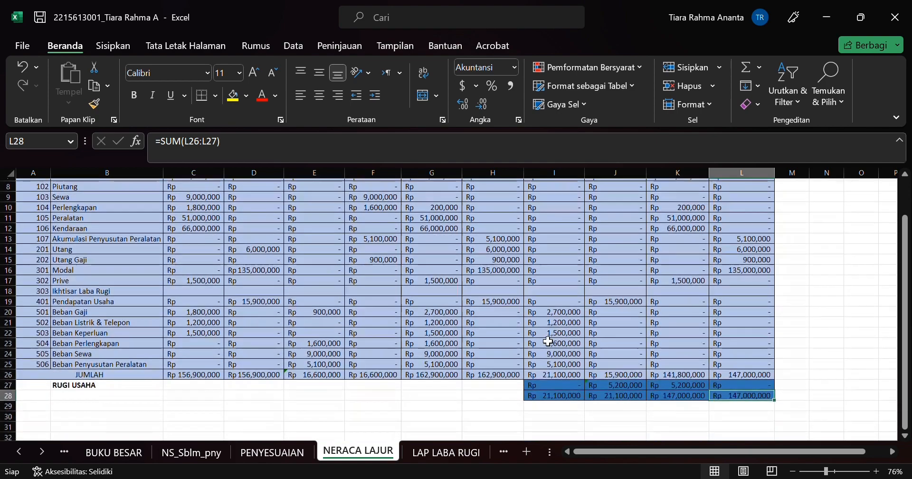
scroll(548, 341, down, 2)
scroll(548, 341, up, 4)
scroll(548, 341, down, 1)
scroll(548, 341, up, 1)
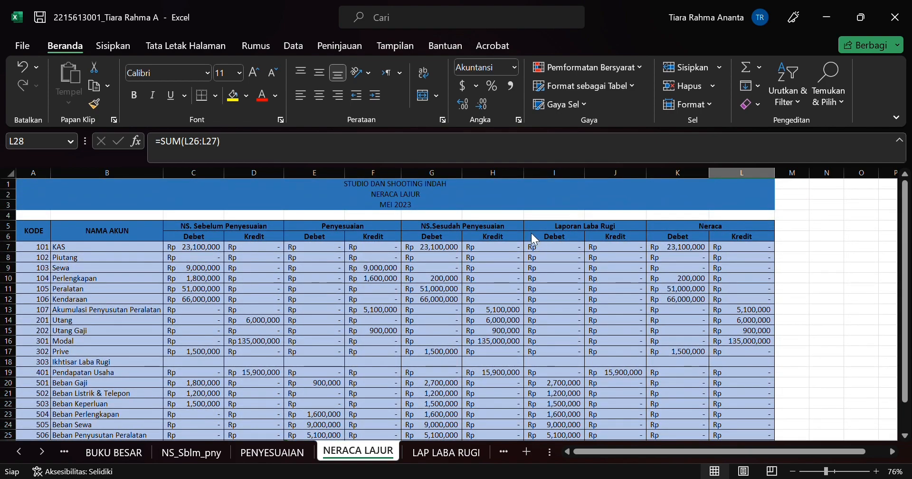
Step: On the LAP LABA RUGI sheet, compare the Pendapatan Jasa formula in E7 with its NERACA LAJUR source and view the Rugi Usaha formula in E16
key(ctrl+Page_Down)
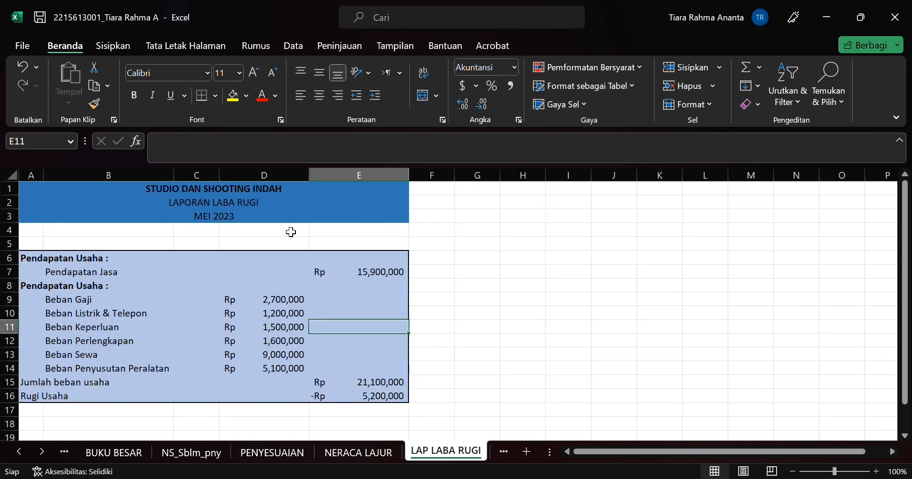
click(341, 275)
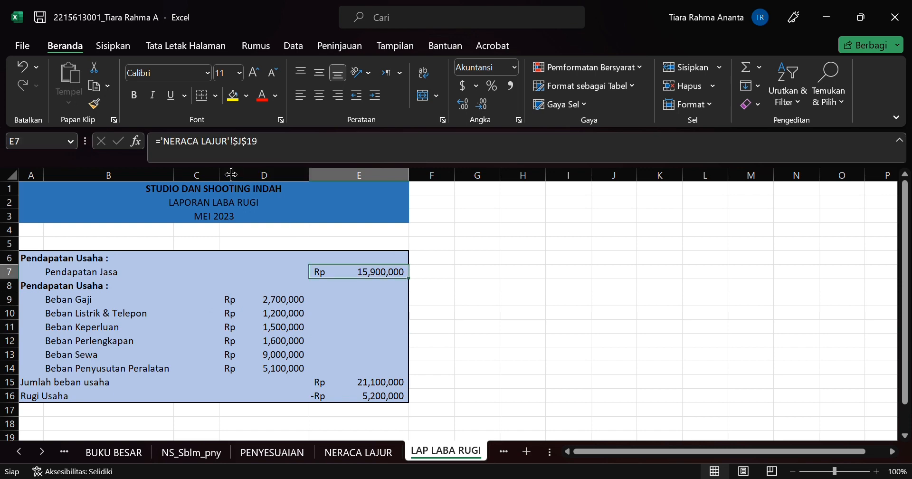
click(357, 452)
scroll(508, 354, down, 2)
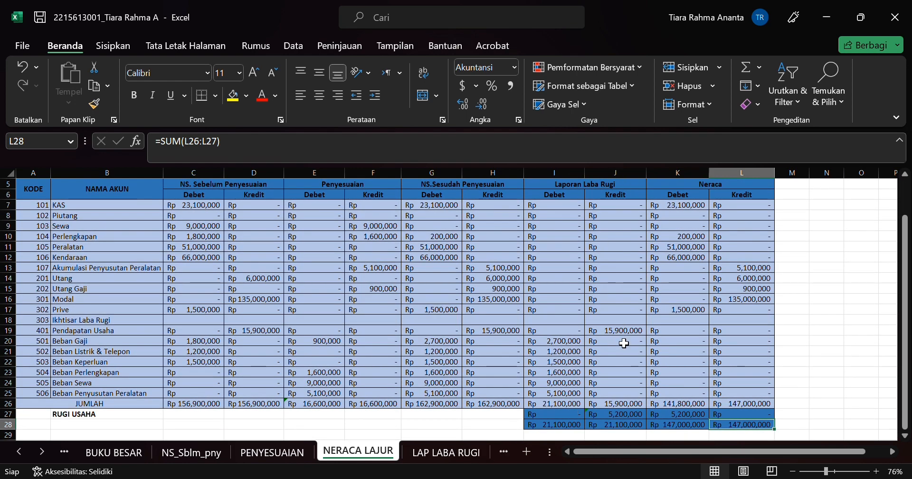
click(427, 452)
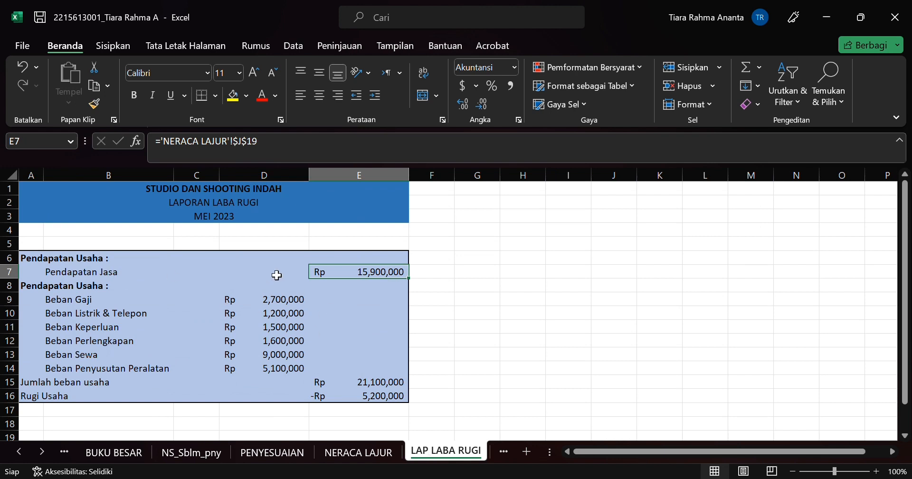
click(378, 397)
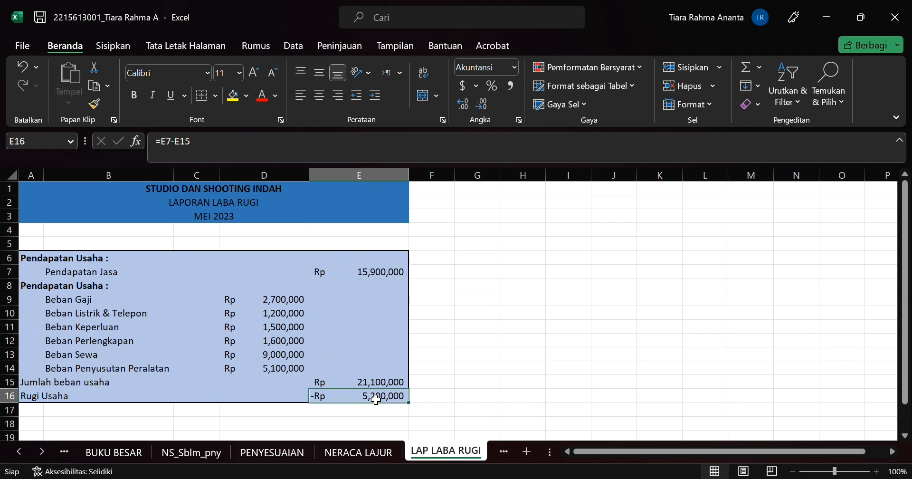
Step: Open the LAP PERUBAHAN EKUITAS sheet and view the Modal Awal formula in G5 and the Rugi Usaha formula in F7
scroll(343, 464, right, 3)
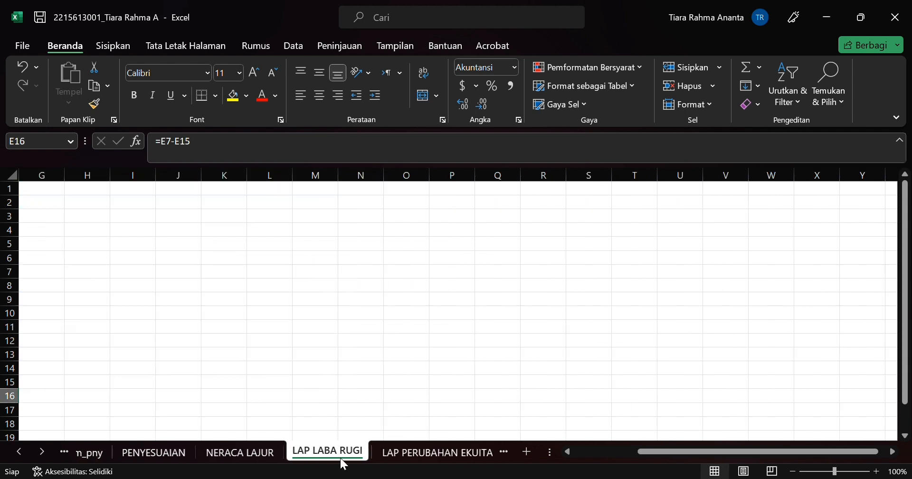
scroll(137, 371, left, 3)
click(42, 451)
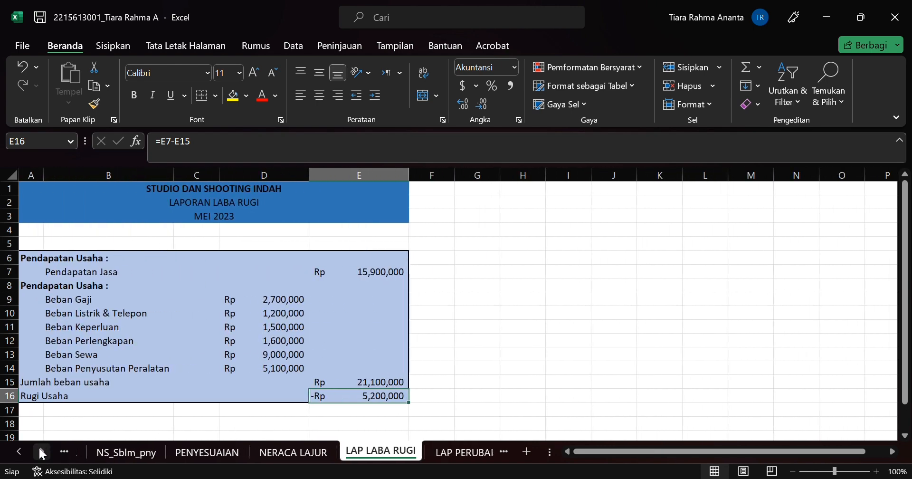
click(442, 452)
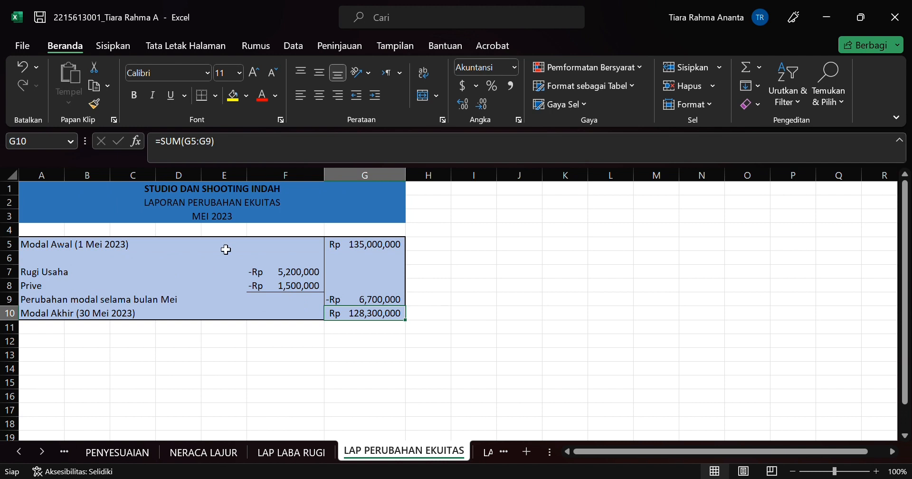
click(384, 248)
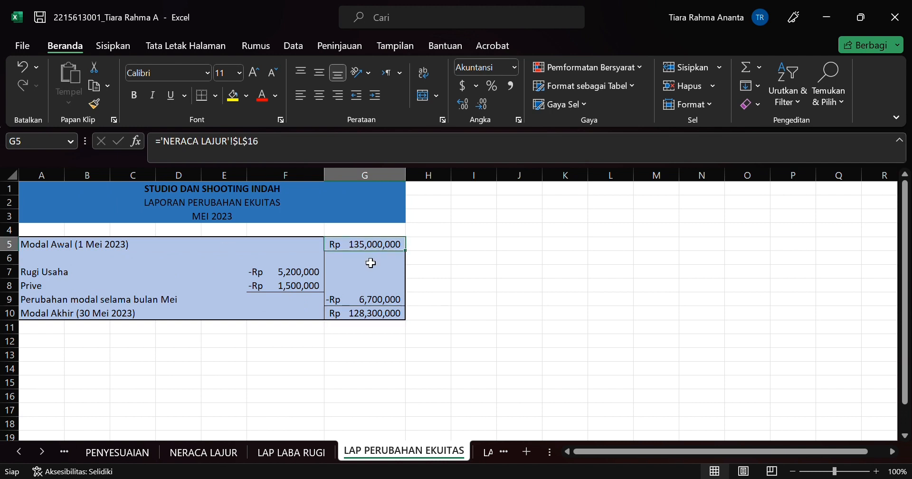
click(301, 273)
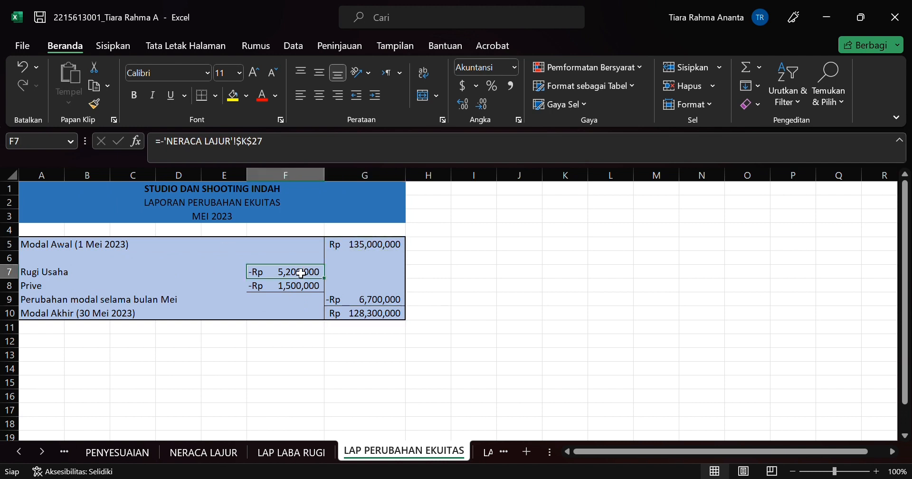
Step: Go over the row labels of the equity statement from Modal Awal down to Prive and back to Rugi Usaha
click(145, 232)
click(139, 248)
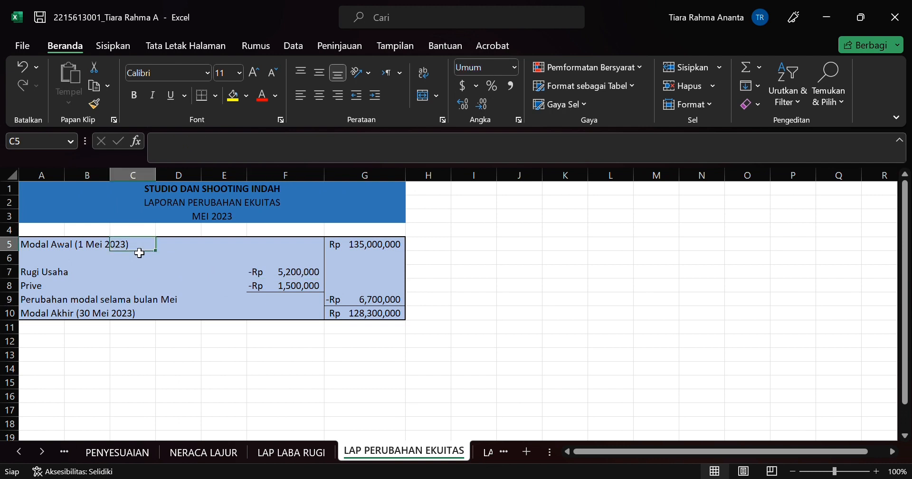
click(40, 245)
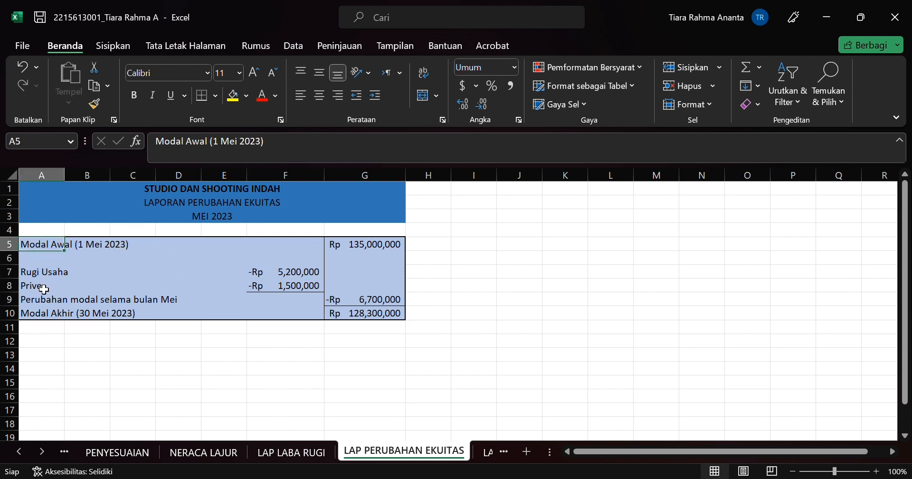
key(Down)
key(Down)
key(Down)
key(Down)
key(Right)
key(Up)
key(Up)
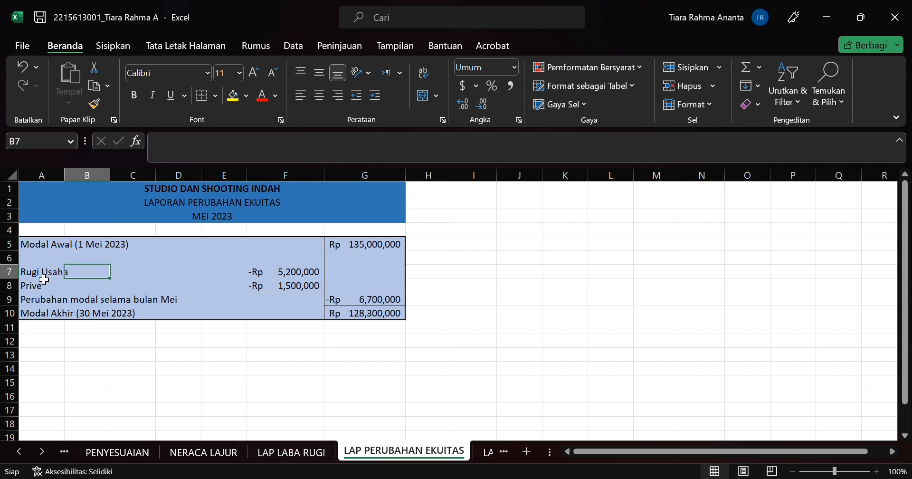
Step: View the formulas behind the Rugi Usaha amount in F7 and the Prive amount in F8
key(Right)
key(Right)
key(Right)
key(Right)
key(Down)
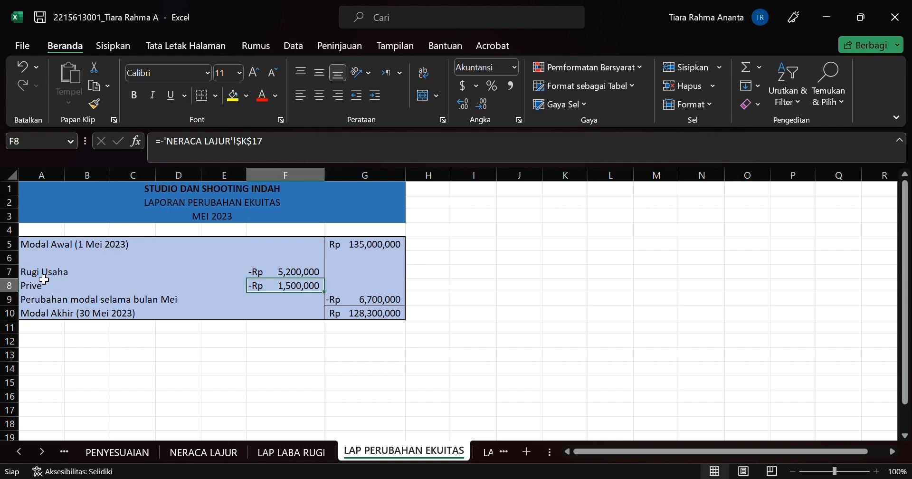
key(Up)
key(Down)
Step: Check the range summed by the Perubahan modal formula in G9 and view the Modal Akhir formula in G10
key(Down)
key(Right)
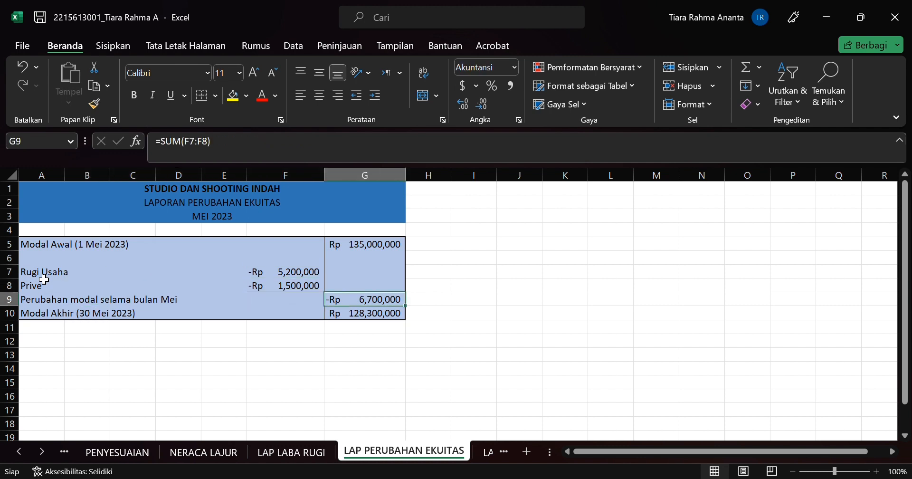
key(Down)
key(Up)
click(201, 143)
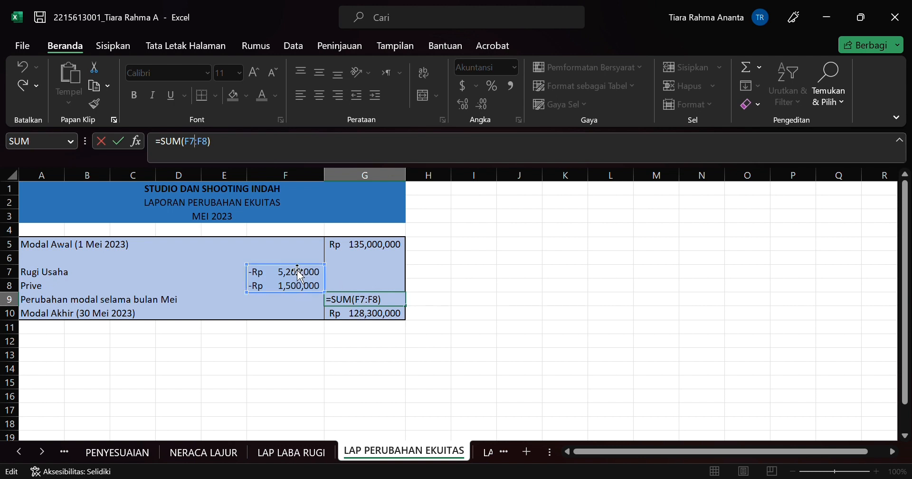
key(Return)
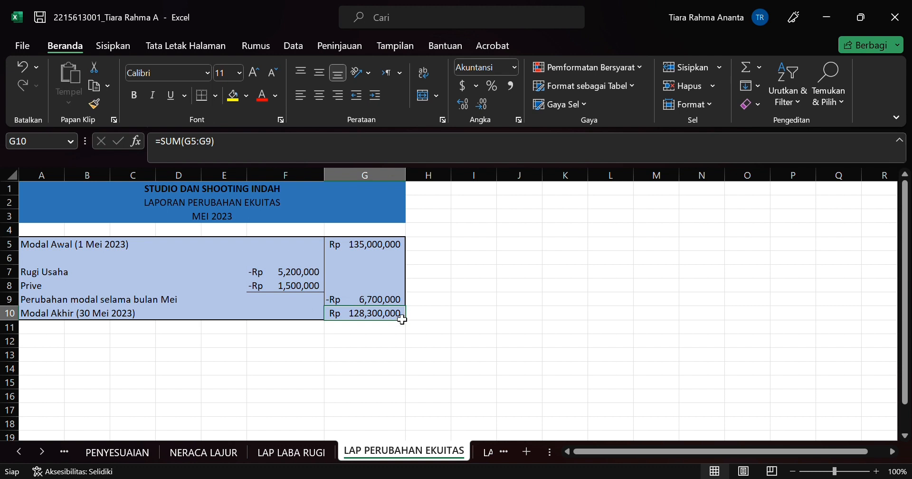
Step: Check the range summed by the Modal Akhir formula in G10 and open the LAP POSISI KEUANGAN sheet
click(206, 142)
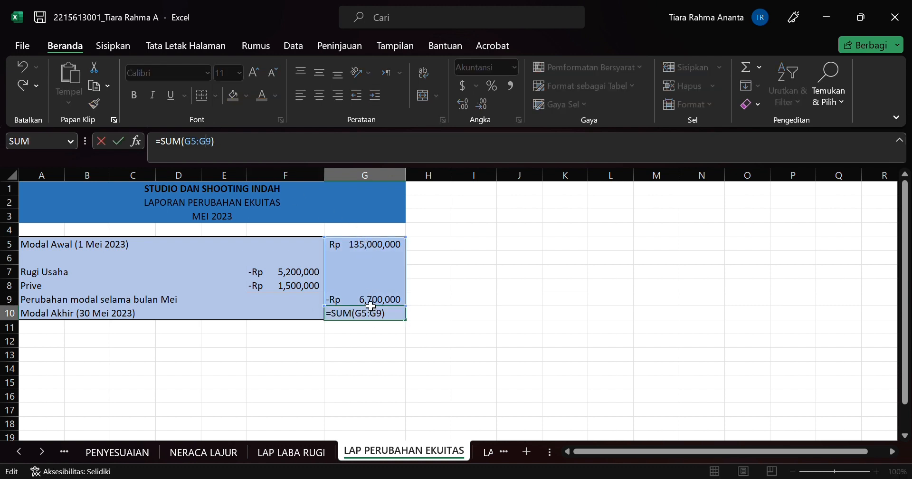
key(Return)
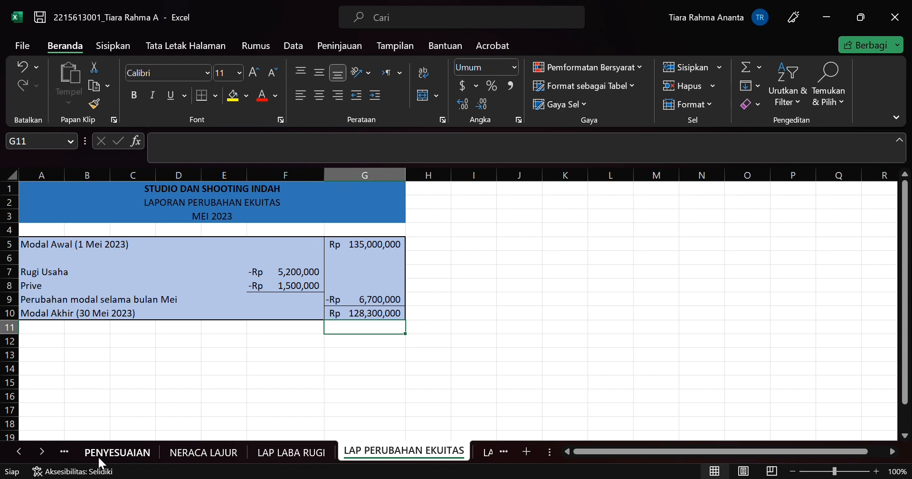
click(42, 451)
click(437, 454)
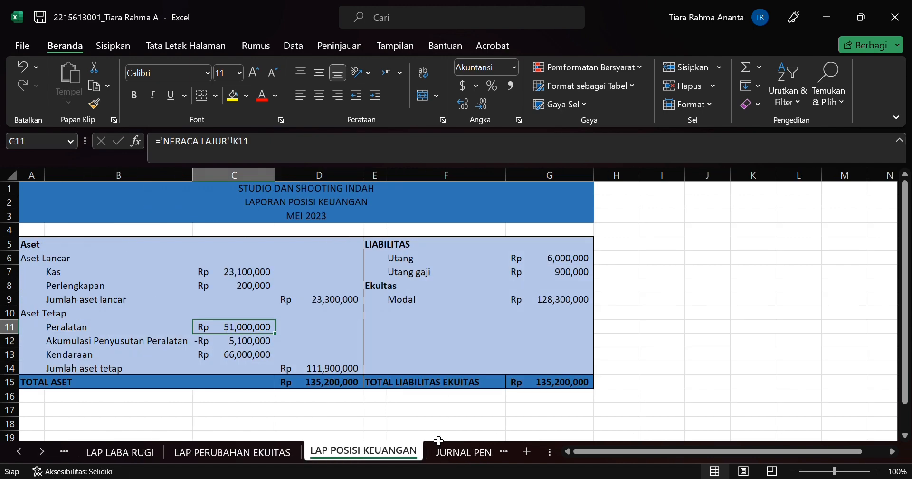
scroll(377, 352, left, 2)
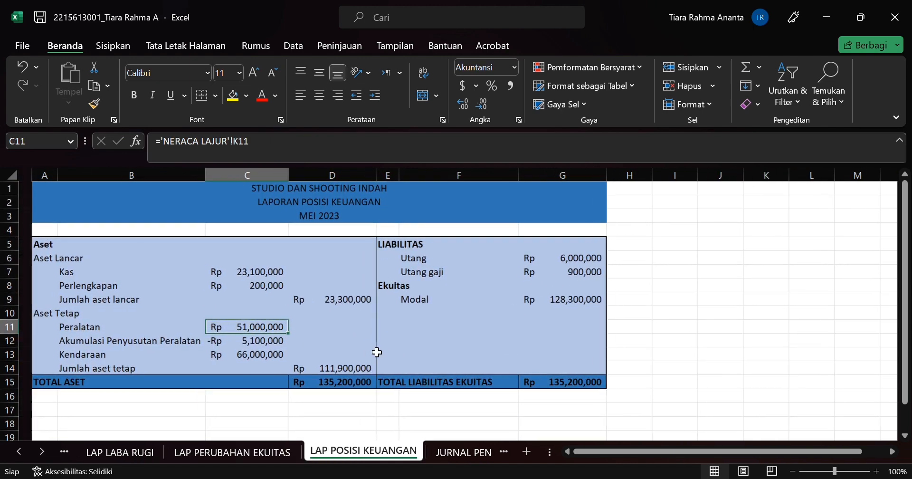
scroll(376, 352, up, 2)
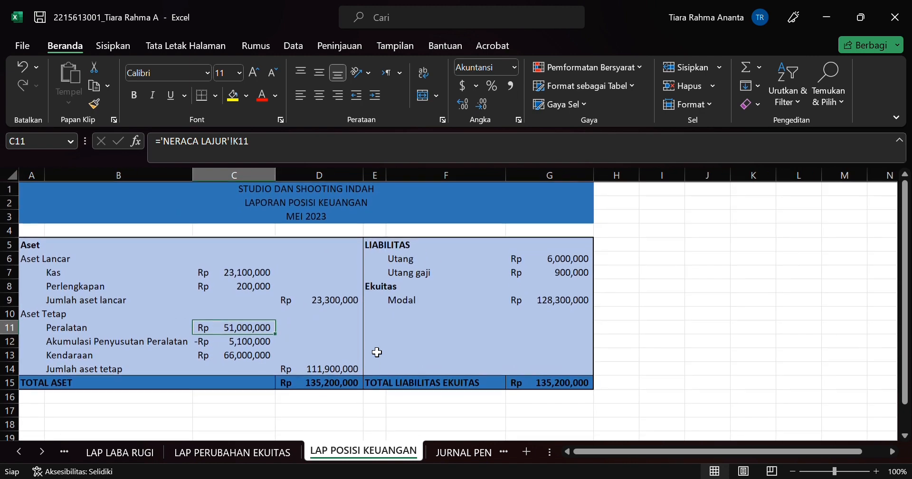
scroll(377, 352, left, 2)
scroll(376, 352, up, 1)
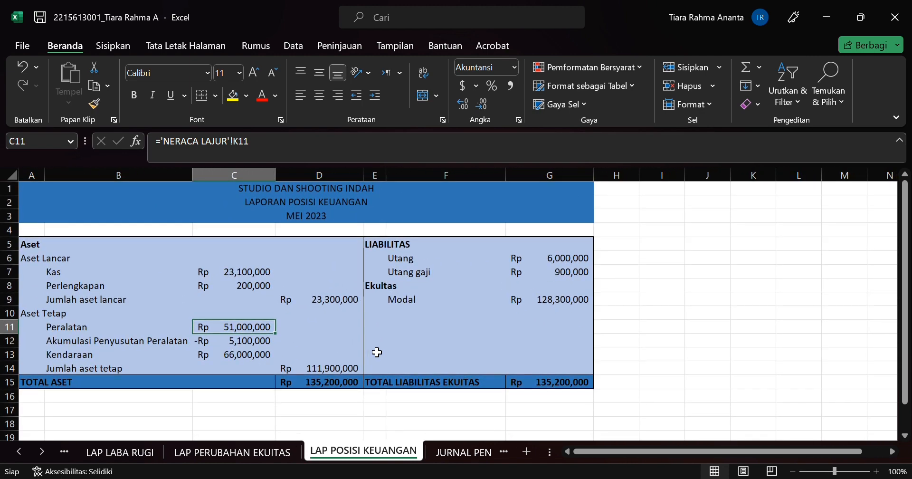
Step: Go over the Aset and Aset Lancar headings and view the Kas and Perlengkapan formulas in C7 and C8
click(72, 243)
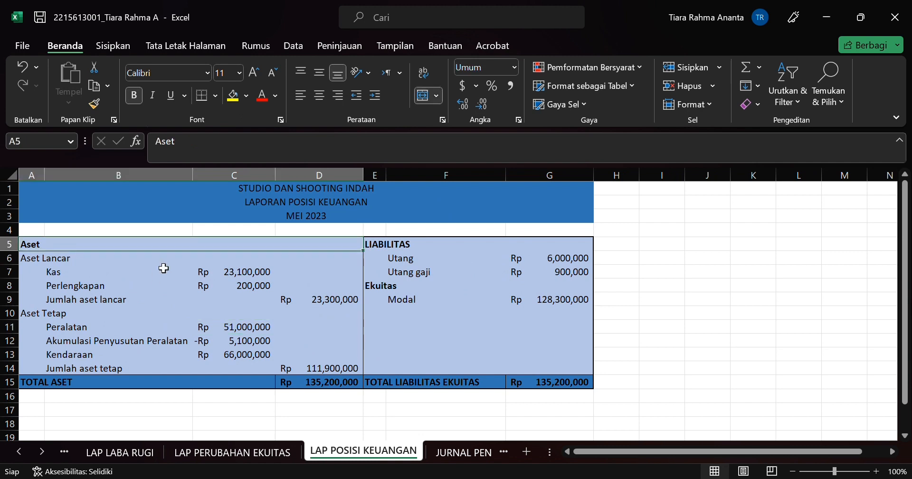
click(85, 265)
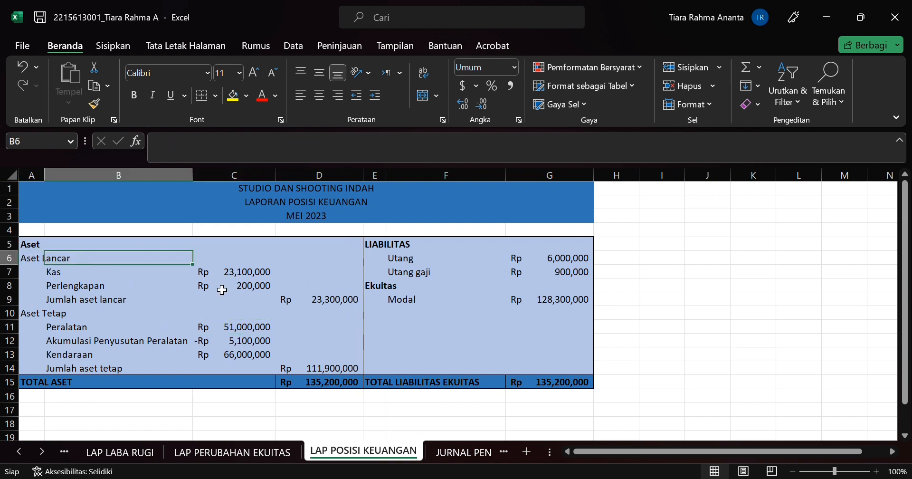
click(259, 277)
key(Down)
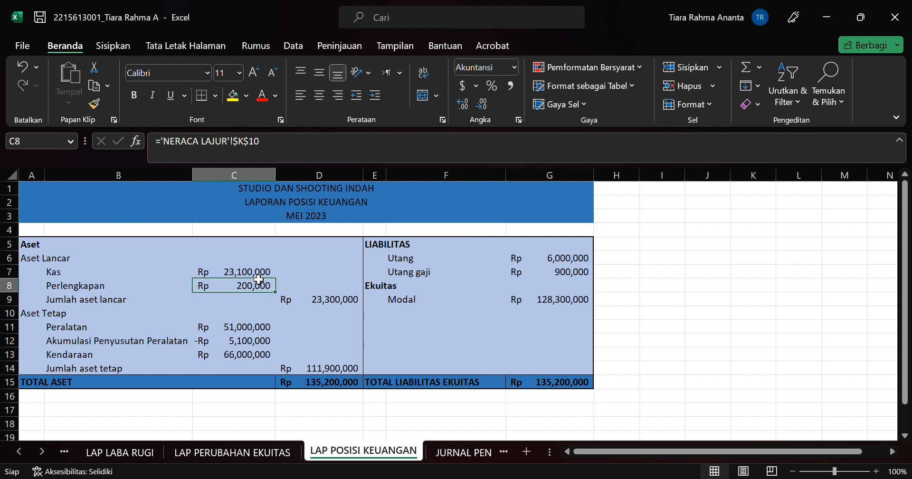
key(Up)
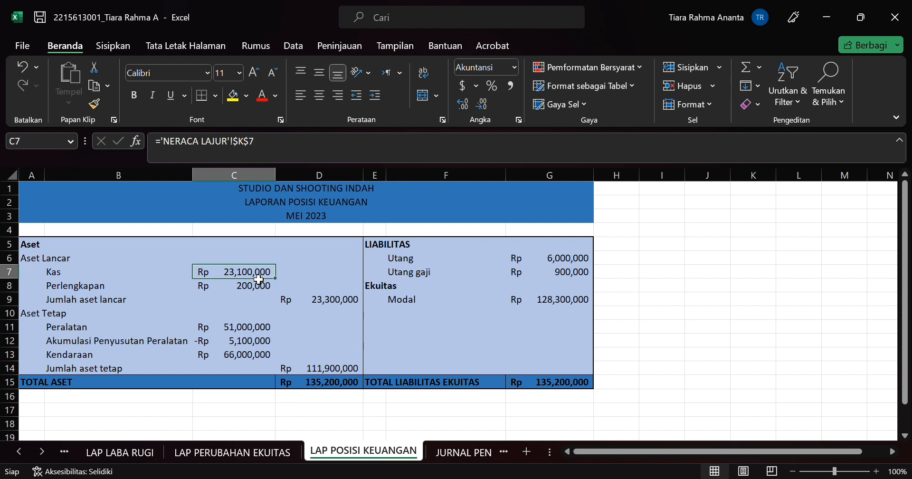
key(Down)
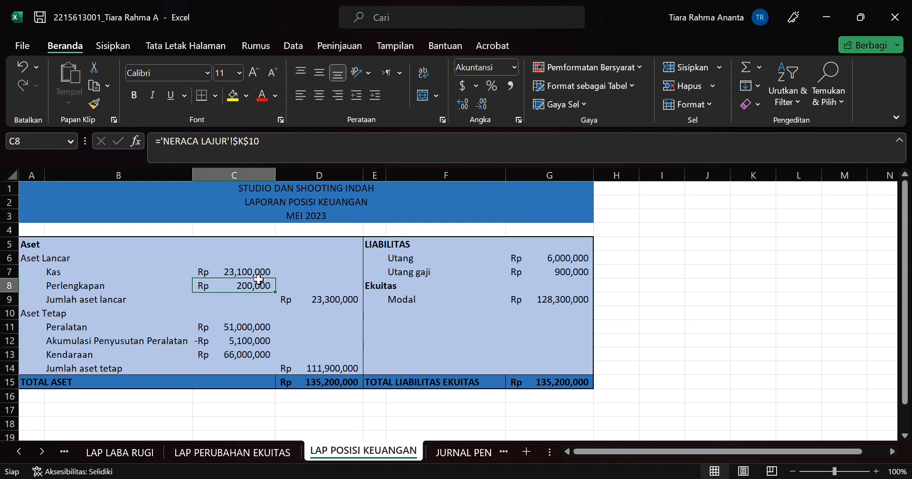
Step: Look at the Neraca columns of the NERACA LAJUR sheet and return to LAP POSISI KEUANGAN
click(19, 452)
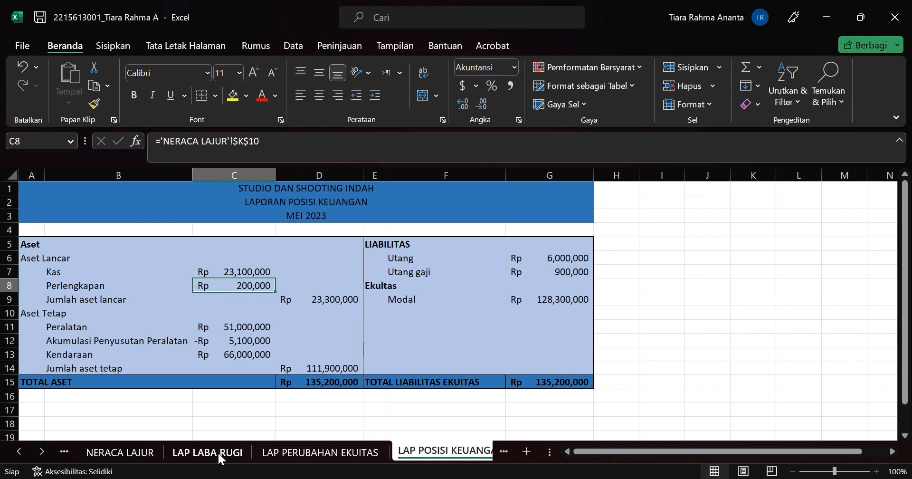
click(151, 453)
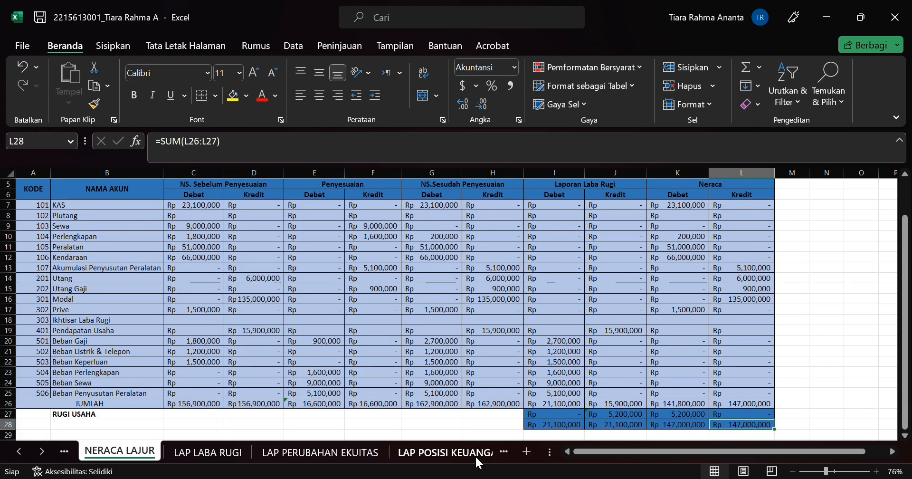
click(453, 455)
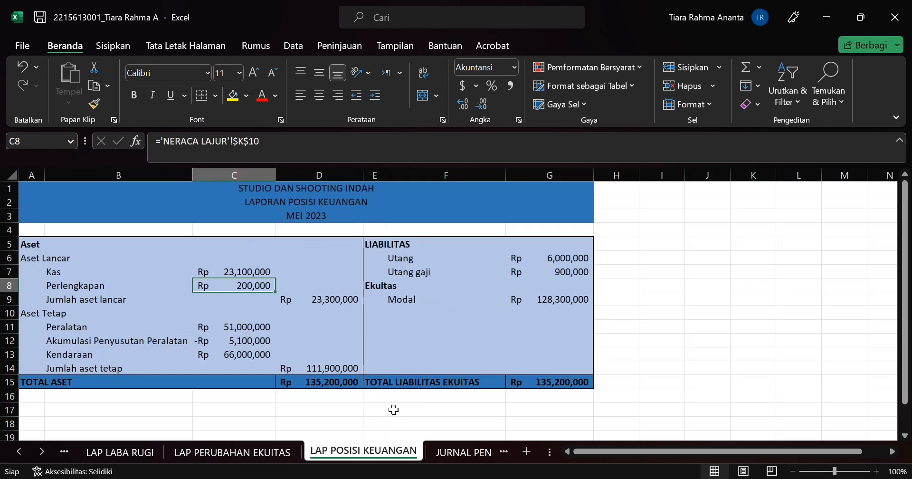
Step: View the Kas and Jumlah aset lancar formulas and check which cells the TOTAL ASET formula in D15 sums
click(201, 269)
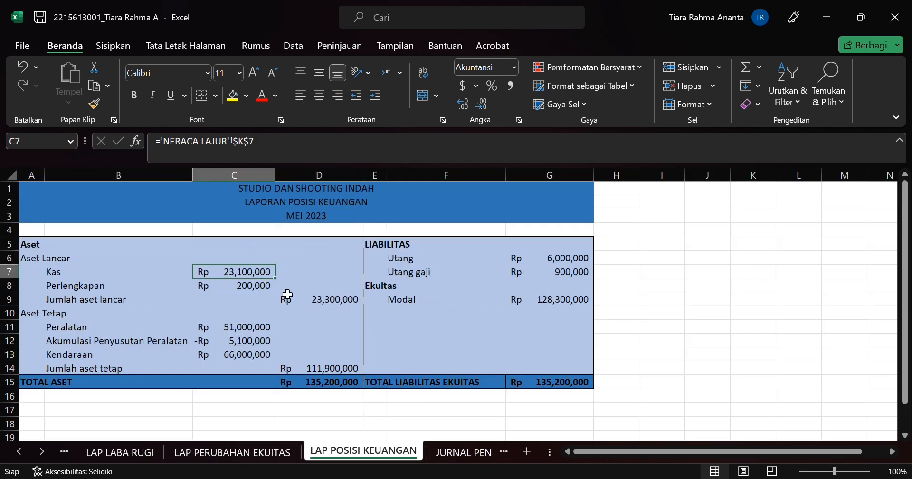
click(319, 303)
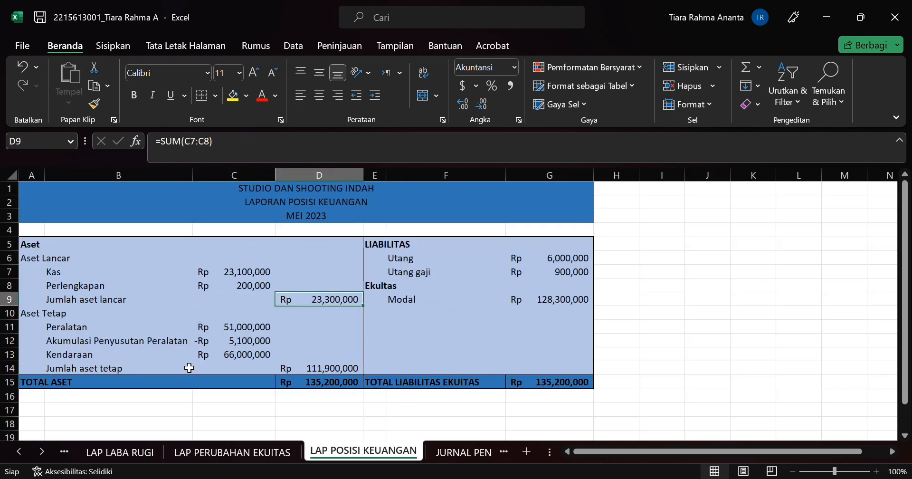
click(336, 384)
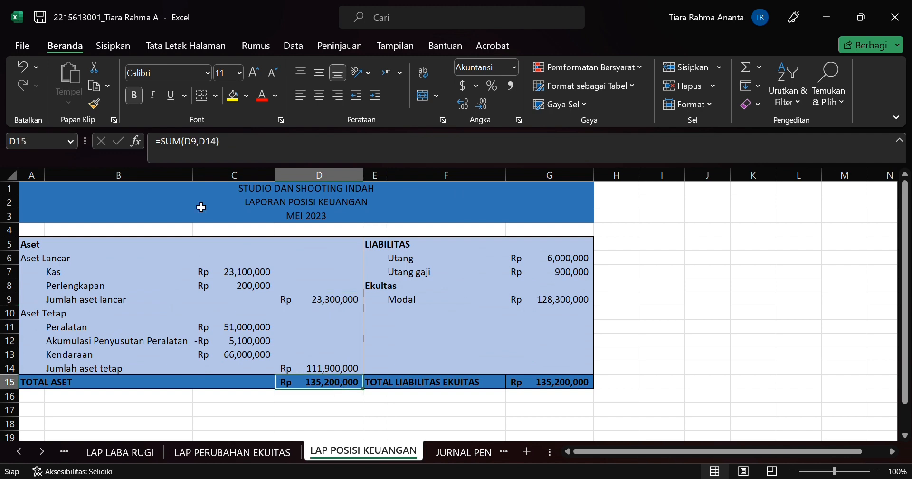
click(207, 153)
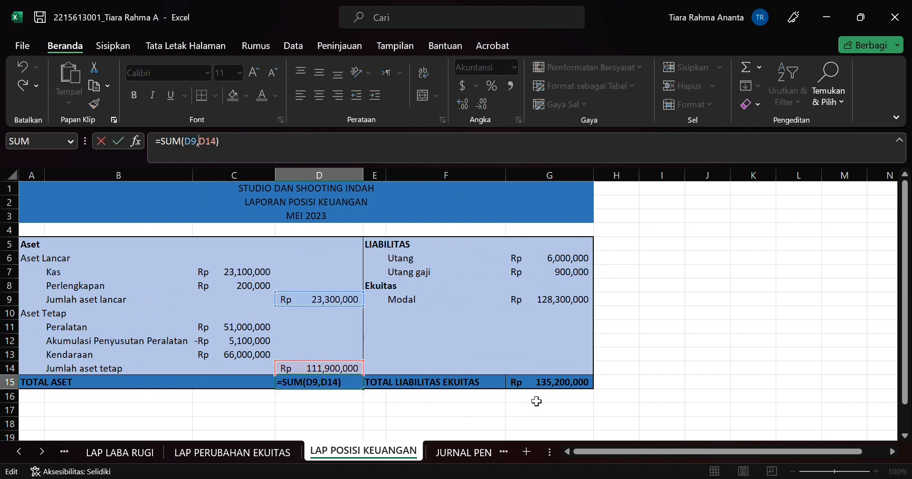
click(537, 381)
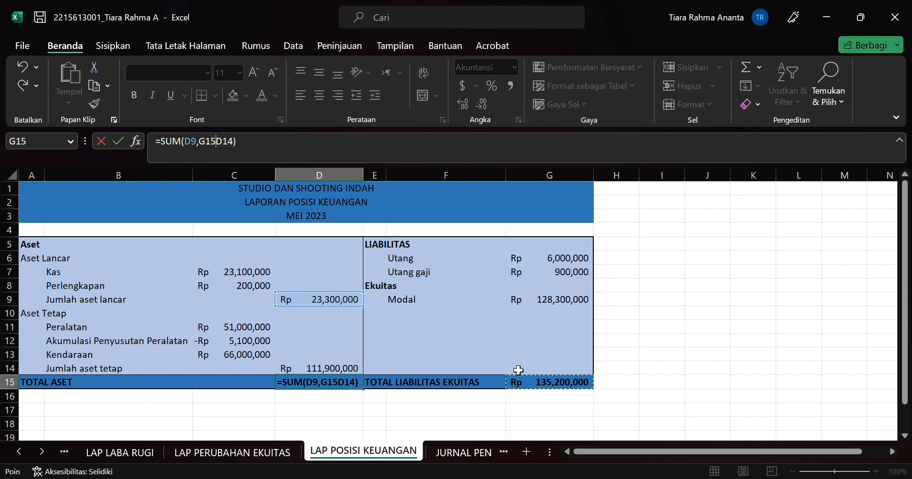
key(BackSpace)
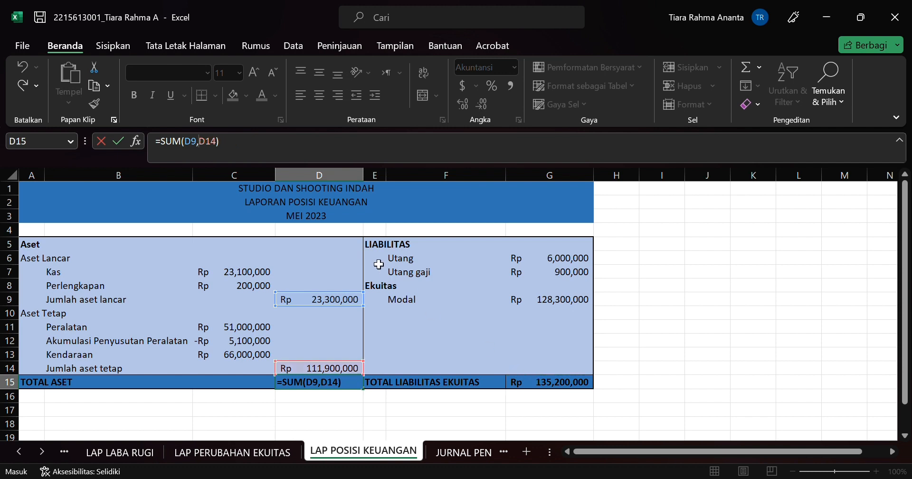
key(Return)
key(Up)
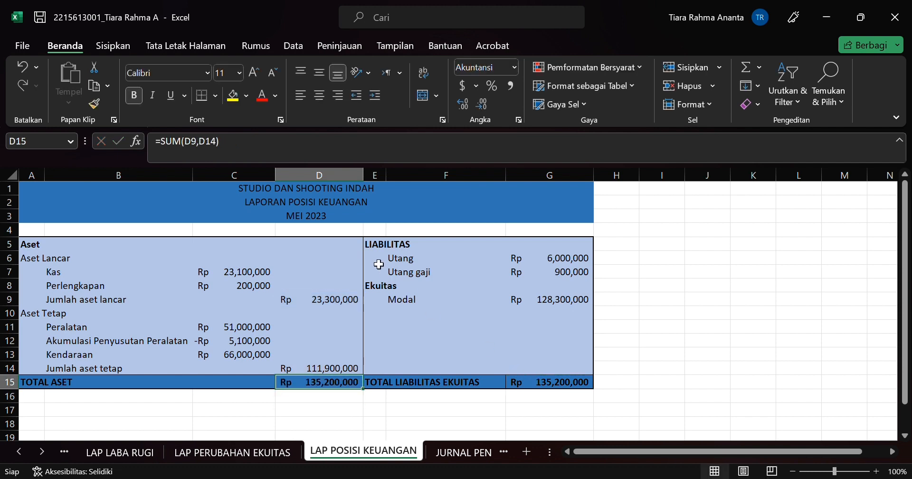
Step: View the TOTAL LIABILITAS EKUITAS formula in row 15
key(Right)
key(Right)
key(Left)
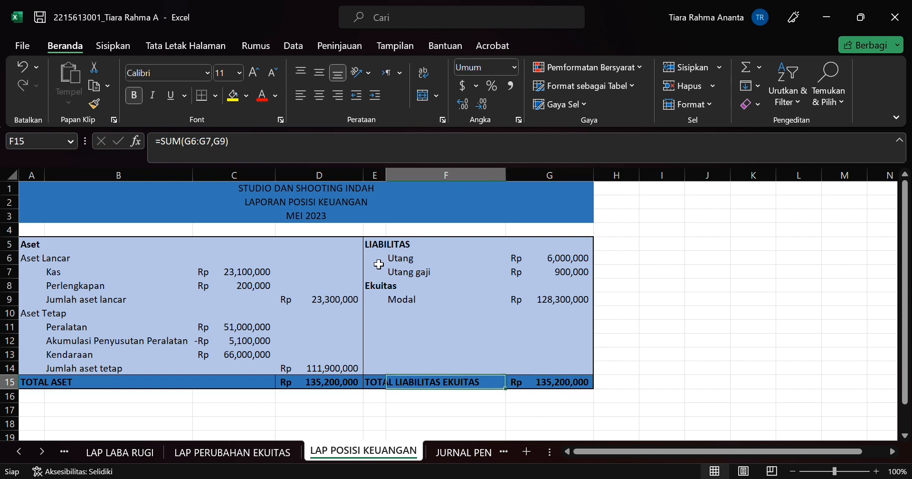
Step: Go over the equity and liability labels from Modal up through Utang gaji and Utang to the LIABILITAS heading
key(Up)
key(Up)
key(Up)
key(Up)
key(Up)
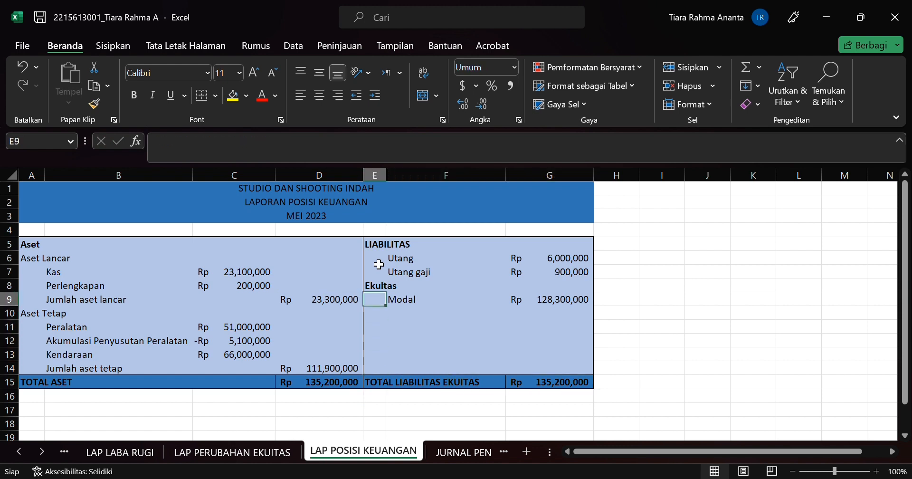
key(Right)
key(Down)
key(Up)
key(Up)
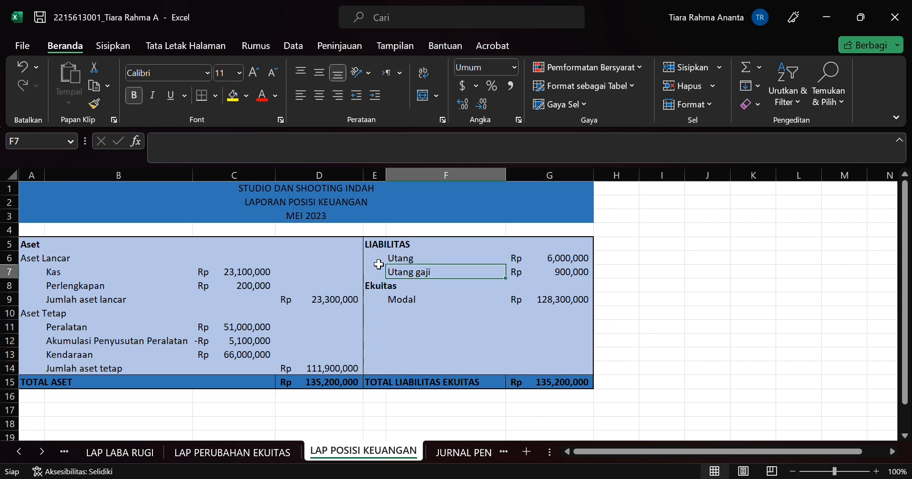
key(Up)
key(Down)
key(Up)
key(Up)
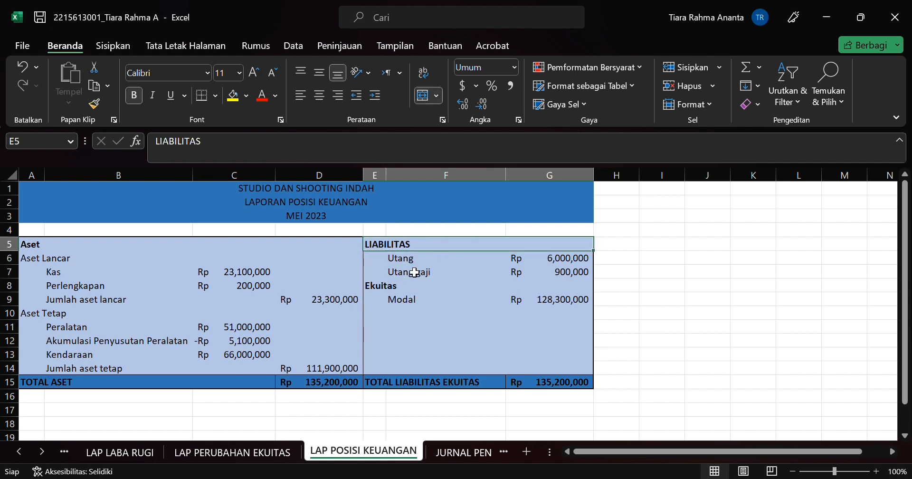
Step: Go over the asset labels again from the Aset heading to Kas and Perlengkapan
click(34, 258)
click(38, 252)
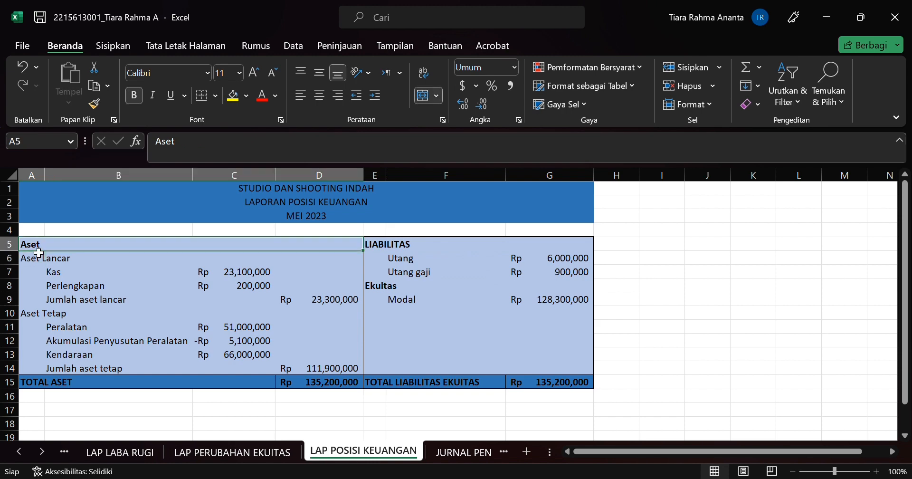
click(84, 274)
click(91, 287)
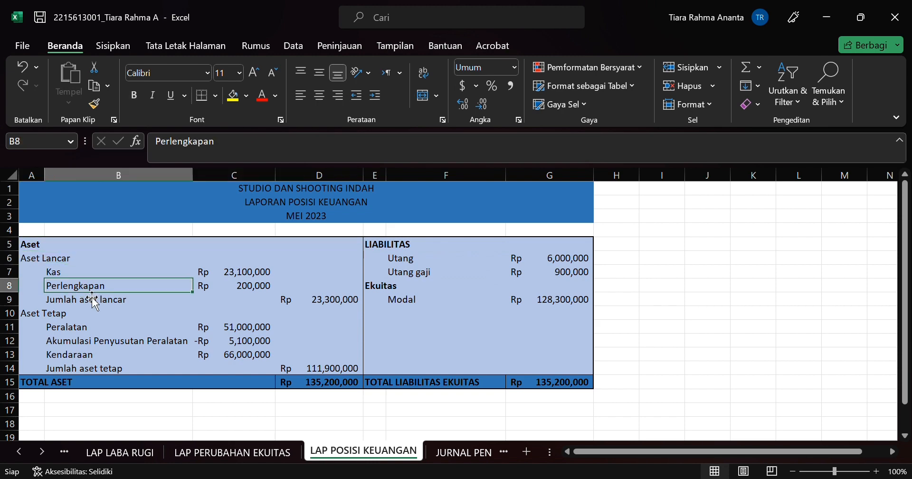
Step: Open the JURNAL PENUTUP sheet and view the Pendapatan Usaha description formula in B6 and its debit formula in D6
click(453, 452)
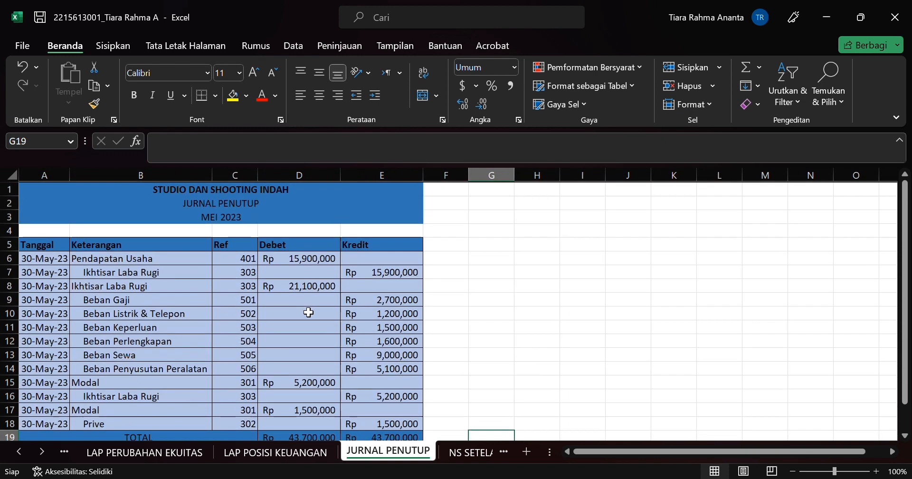
click(109, 260)
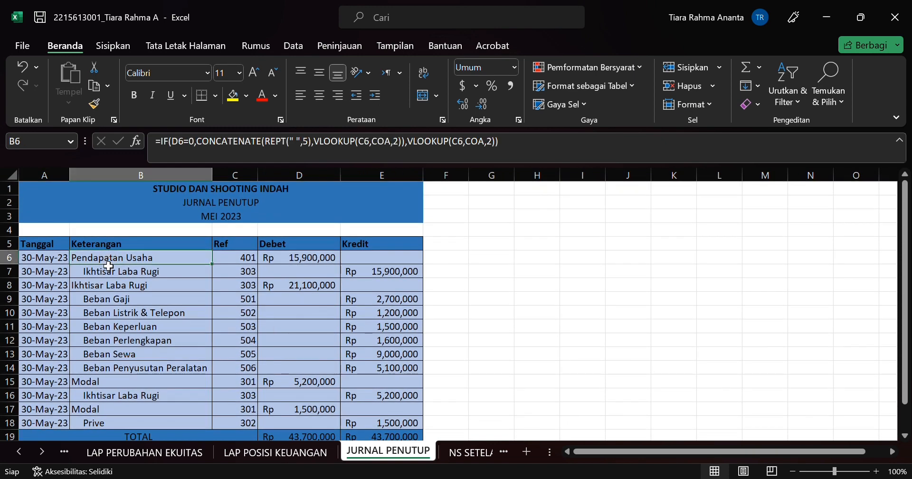
scroll(164, 316, up, 2)
scroll(164, 317, down, 1)
scroll(165, 316, up, 1)
click(325, 258)
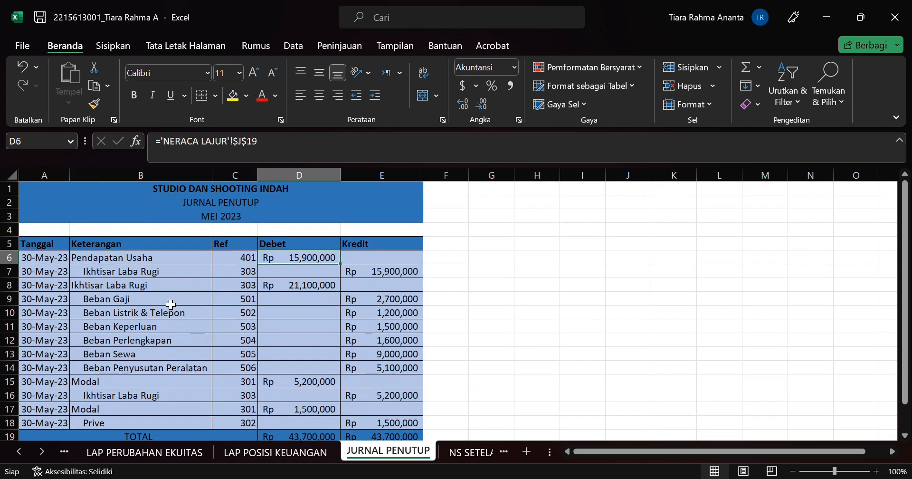
Step: View the Beban Perlengkapan description formula in B12 and the debit formulas in D6 and D8
click(187, 341)
scroll(213, 373, down, 2)
scroll(215, 373, up, 2)
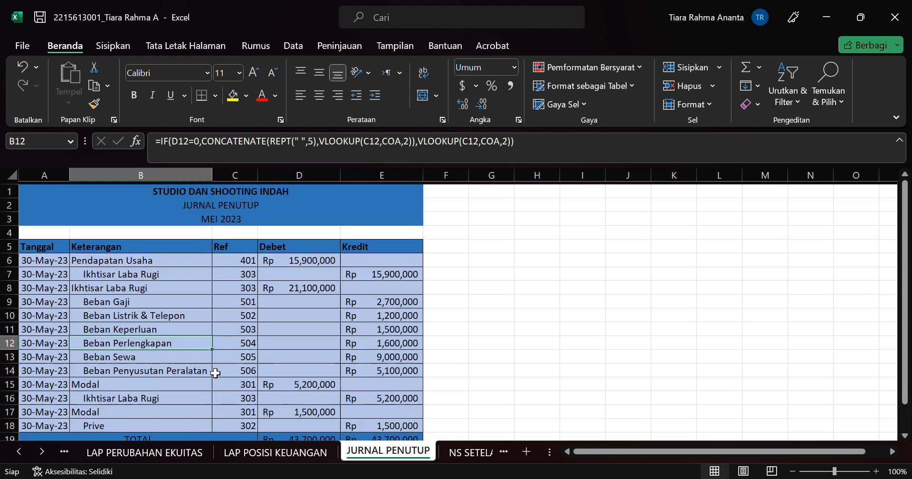
click(316, 259)
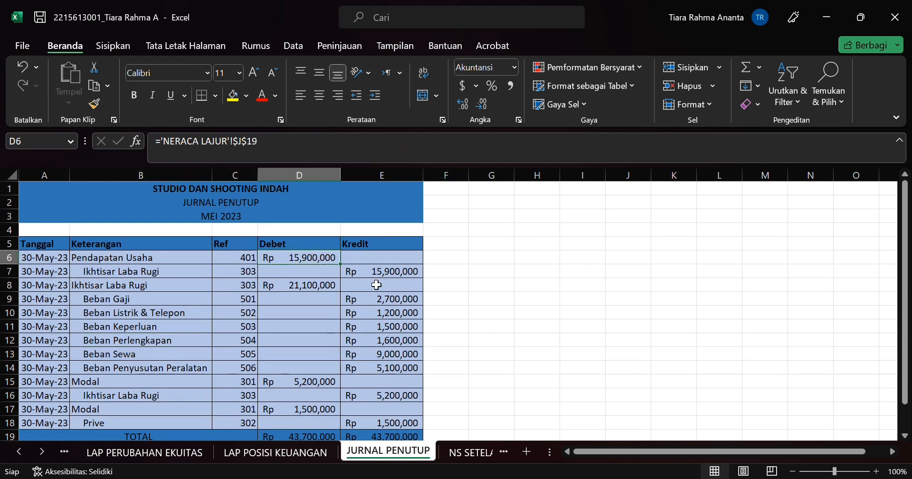
drag(376, 275, 289, 290)
click(289, 290)
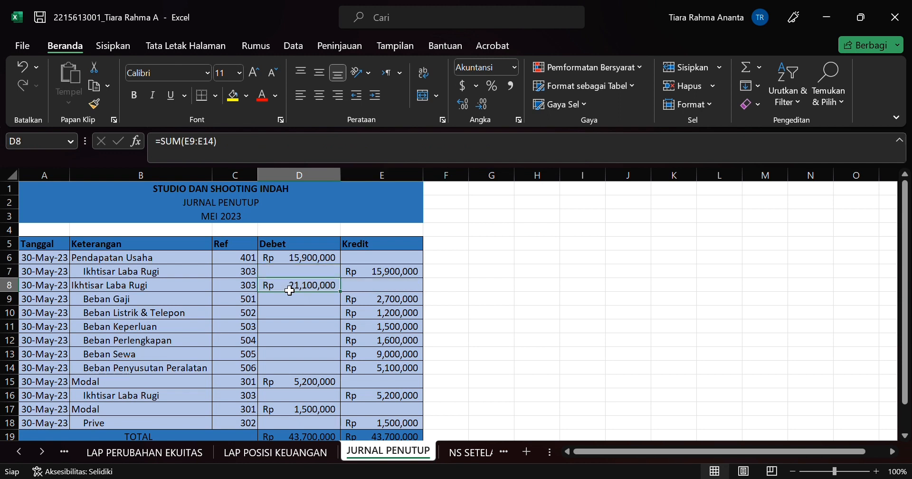
Step: Go over the expense rows of the closing journal and view the Beban Gaji credit formula in E9
key(Down)
key(Down)
key(Down)
key(Down)
key(Down)
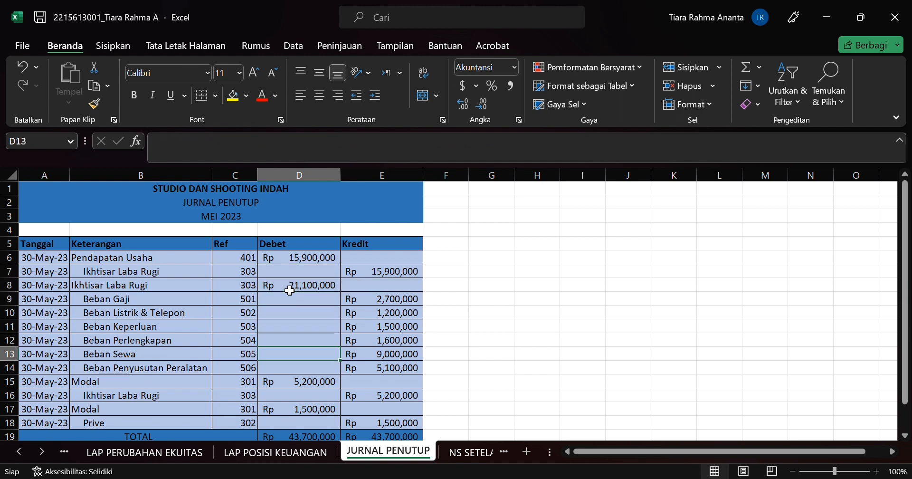
key(Right)
key(Up)
key(Up)
key(Up)
key(Up)
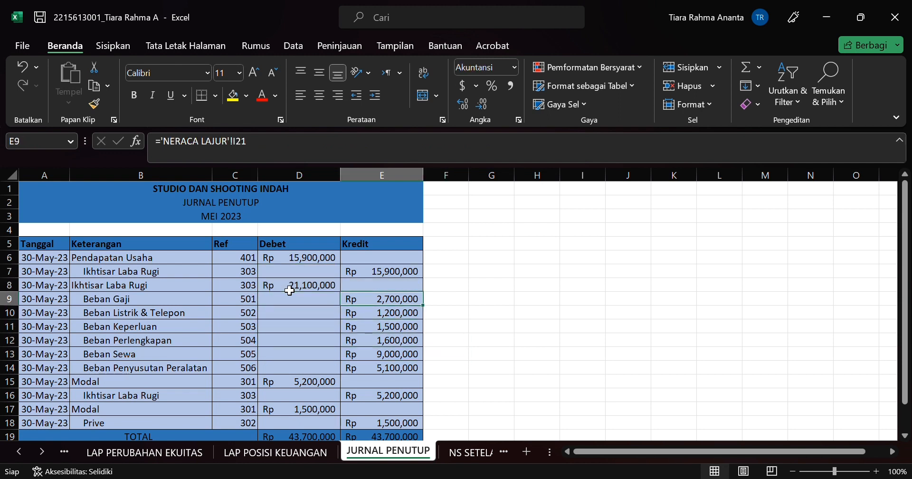
Step: Go over the Modal entry in row 15 of the closing journal and view the Ikhtisar Laba Rugi description formula in B16
key(Down)
key(Down)
key(Down)
key(Down)
key(Down)
key(Down)
key(Left)
key(Left)
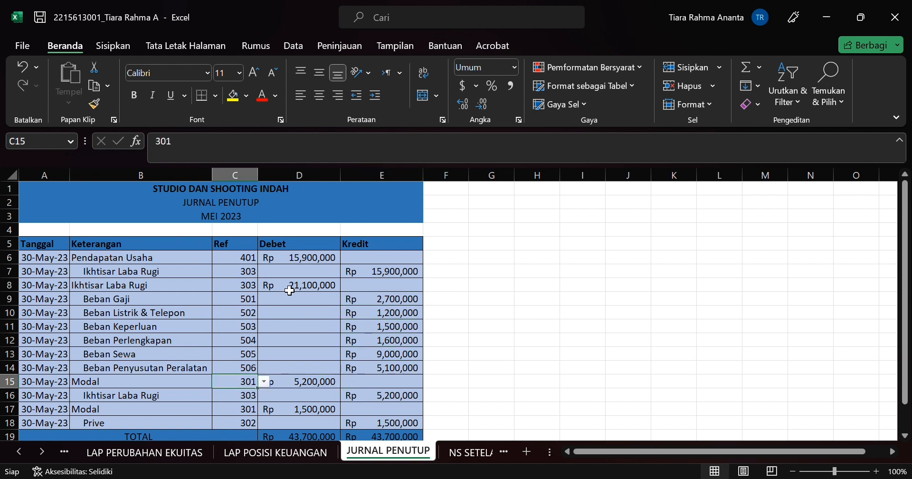
key(Left)
key(Left)
key(Down)
key(Right)
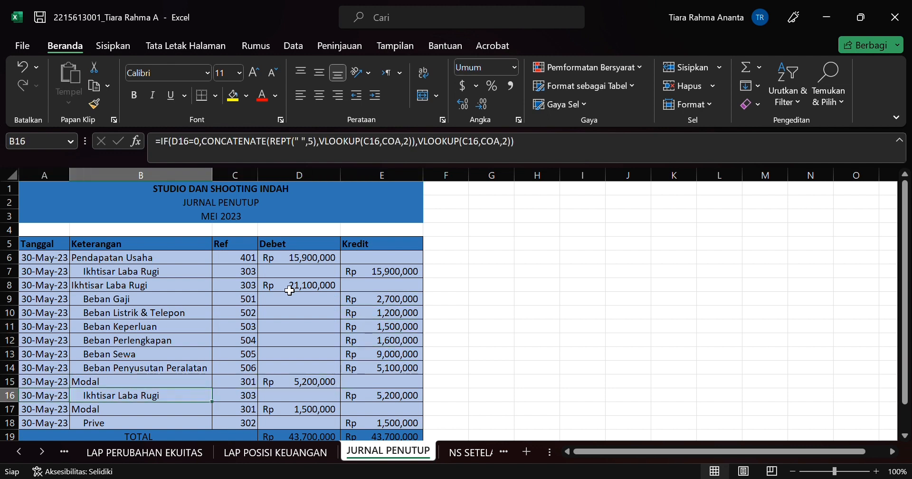
Step: Check the date in A17 and examine the Modal description formula in B17 with its referenced cells
key(Right)
key(Right)
key(Down)
key(Left)
key(Left)
key(Left)
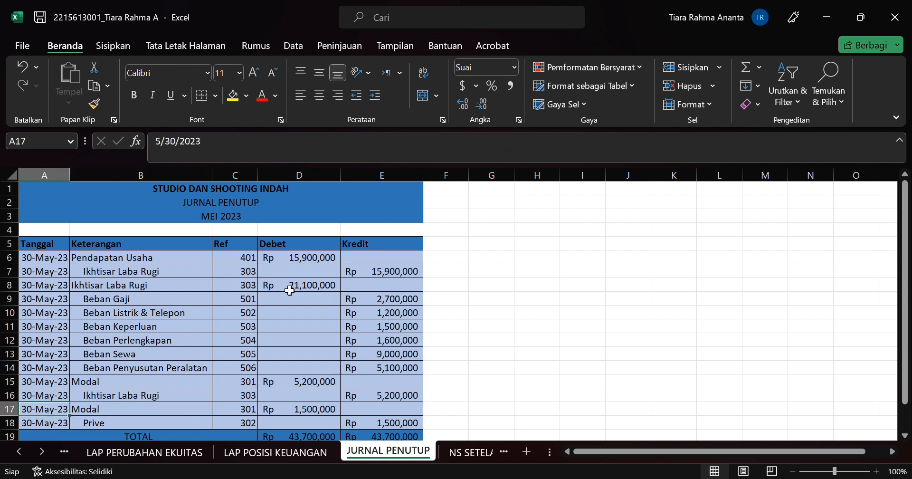
key(Right)
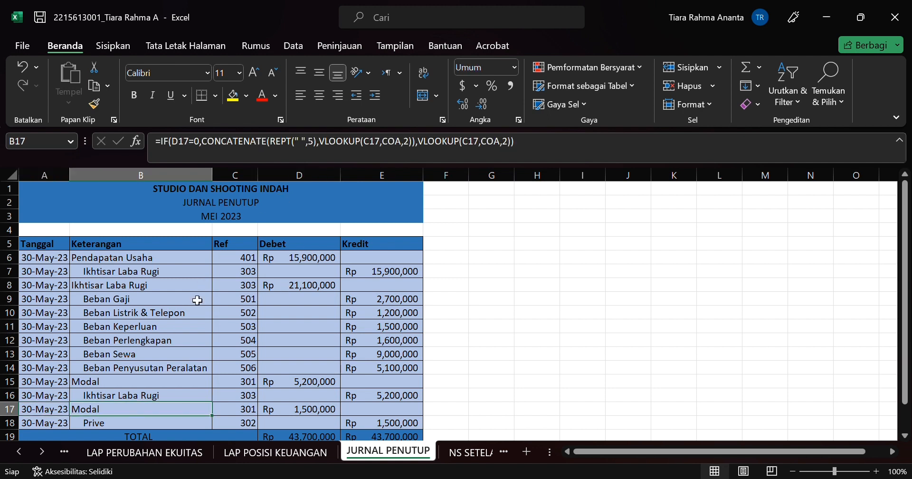
click(218, 152)
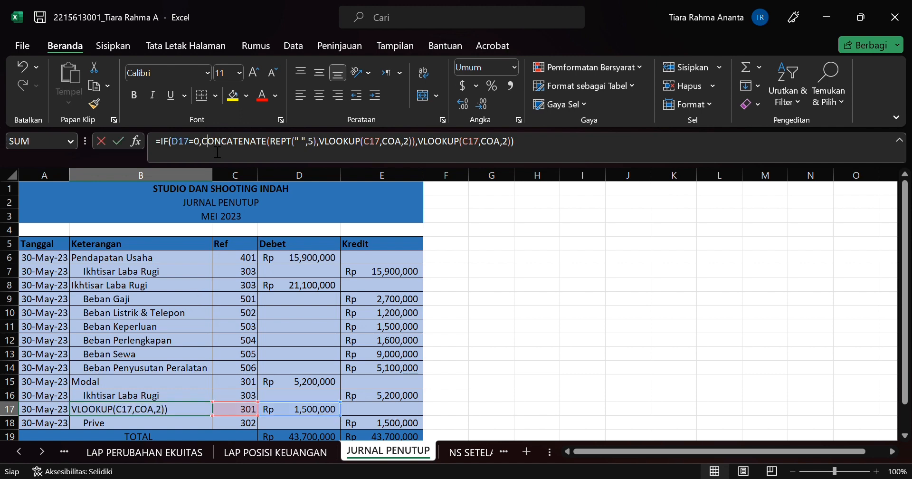
Step: Examine the debit total formula in D19 of the closing journal with its summed range
click(301, 439)
scroll(301, 440, down, 1)
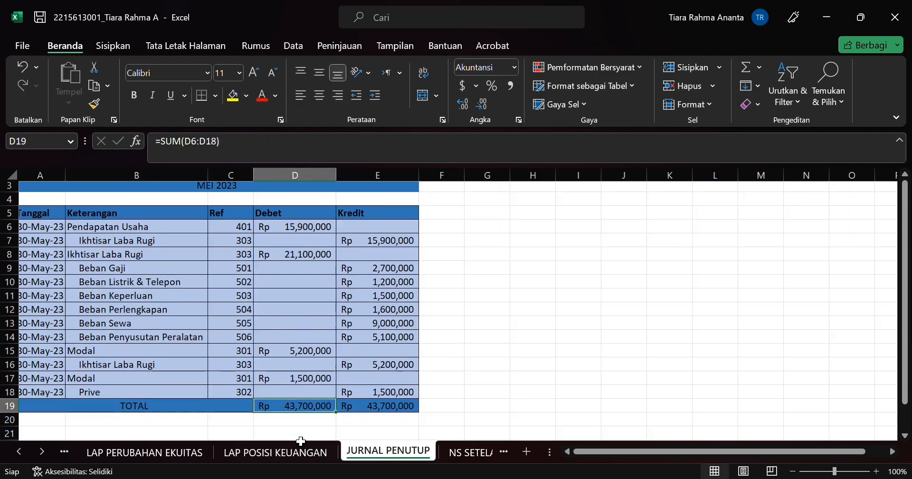
click(206, 141)
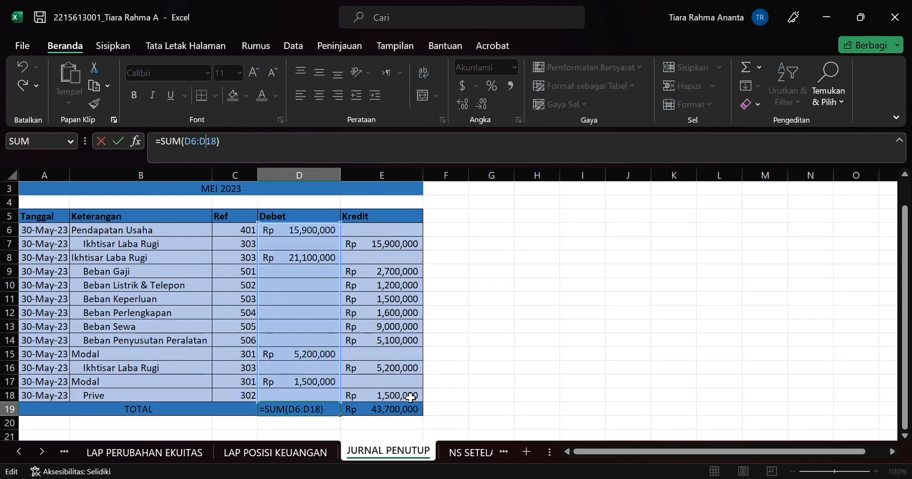
Step: Open the NS SETELAH PENUTUP sheet, view the KAS account code in A6, and compare briefly with the JURNAL PENUTUP sheet
click(457, 454)
click(457, 454)
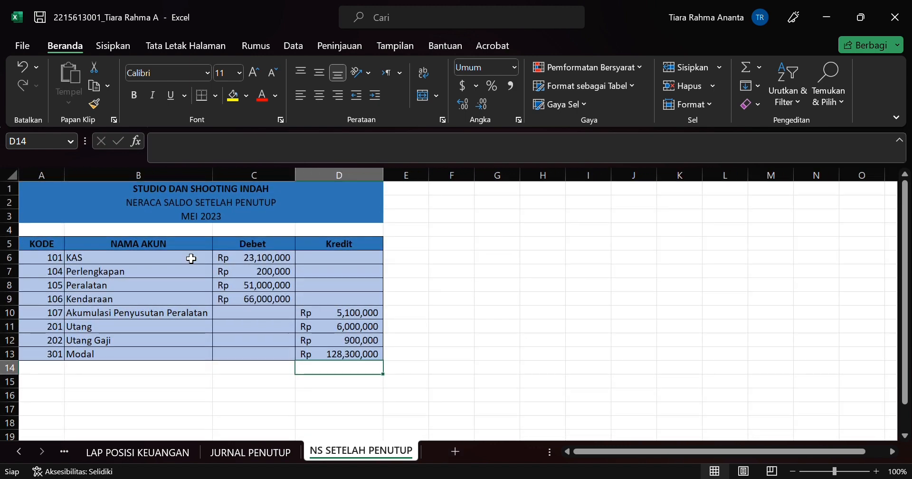
click(58, 257)
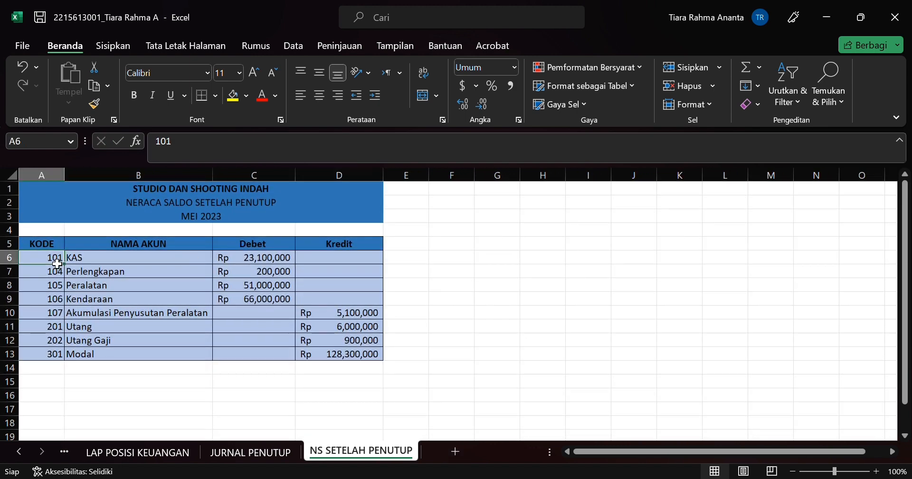
click(284, 453)
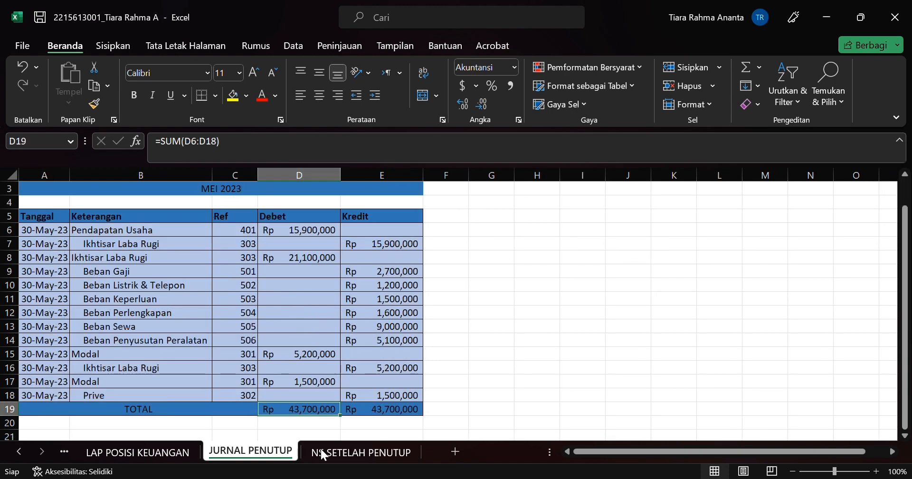
click(346, 456)
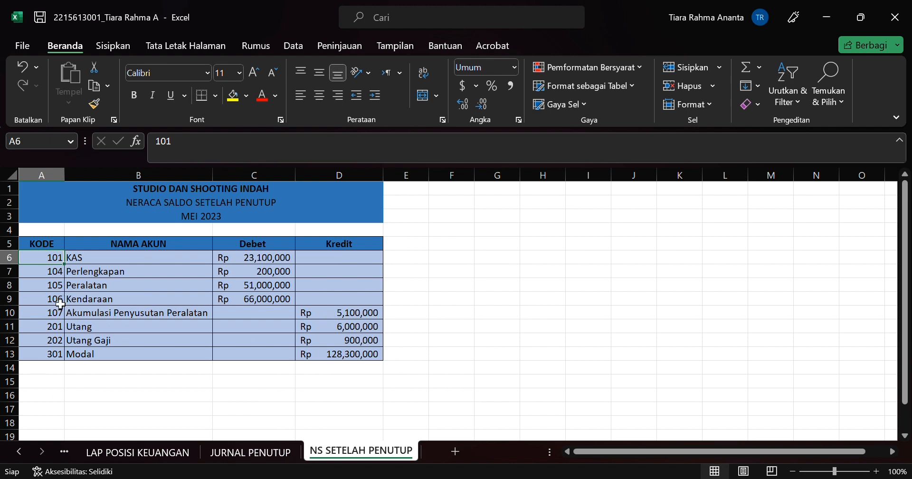
Step: View the Perlengkapan debit formula in C7 and the Akumulasi Penyusutan Peralatan credit formula in D10
key(Right)
key(Right)
key(Down)
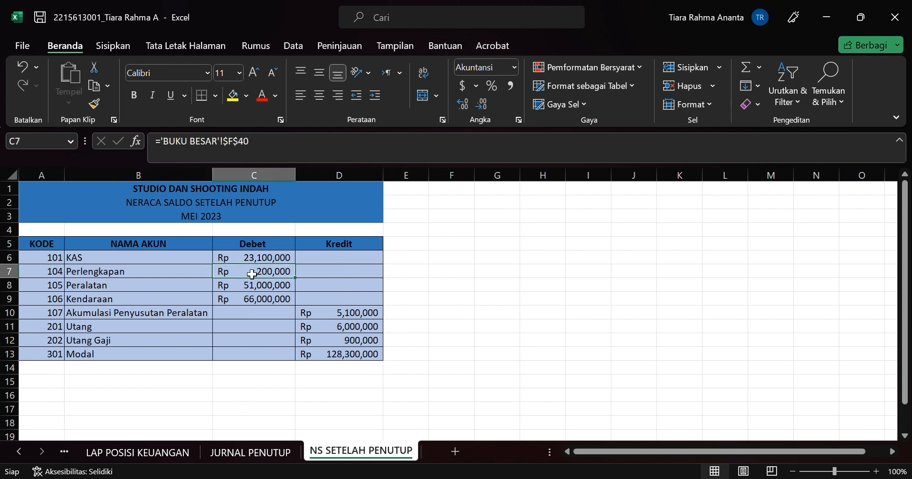
key(Up)
key(Up)
key(Down)
key(Down)
key(Down)
key(Down)
key(Down)
key(Right)
key(Right)
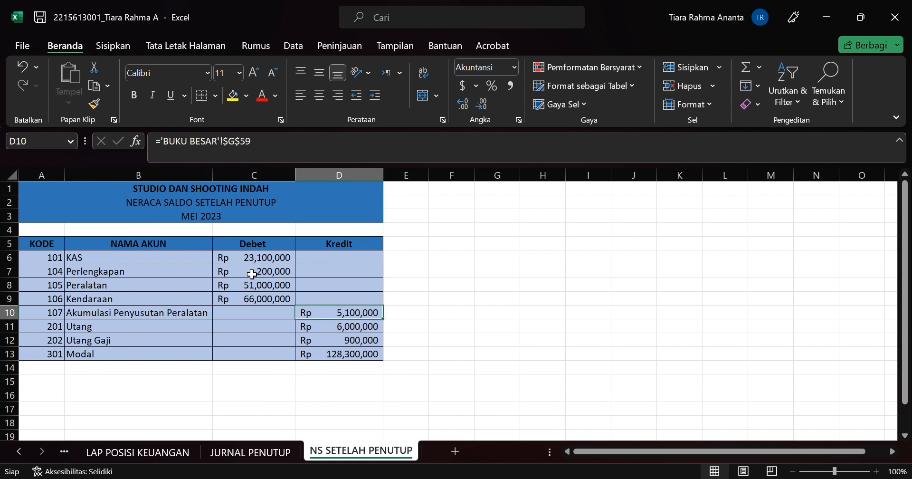
Step: Go back over the account codes from A10 up to row 6 and view the KAS account name in B6
key(Left)
key(Left)
key(Left)
key(Left)
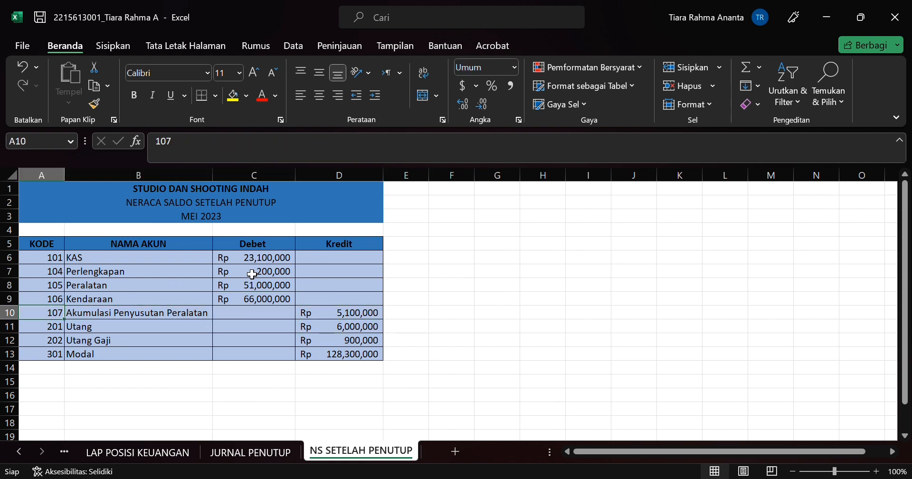
key(Up)
key(Up)
key(Up)
key(Up)
key(Right)
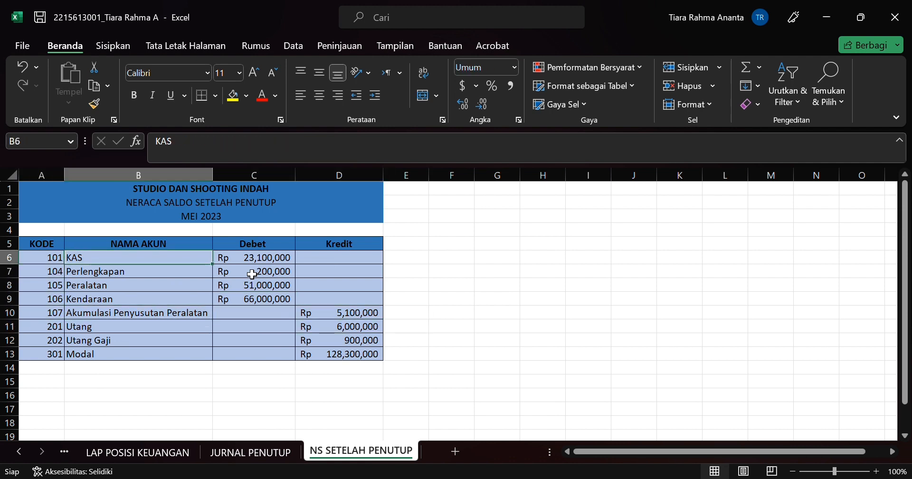
Step: Go over the account names below KAS and return to Perlengkapan in B7
key(Down)
key(Down)
key(Down)
key(Down)
key(Down)
key(Up)
key(Up)
key(Up)
key(Up)
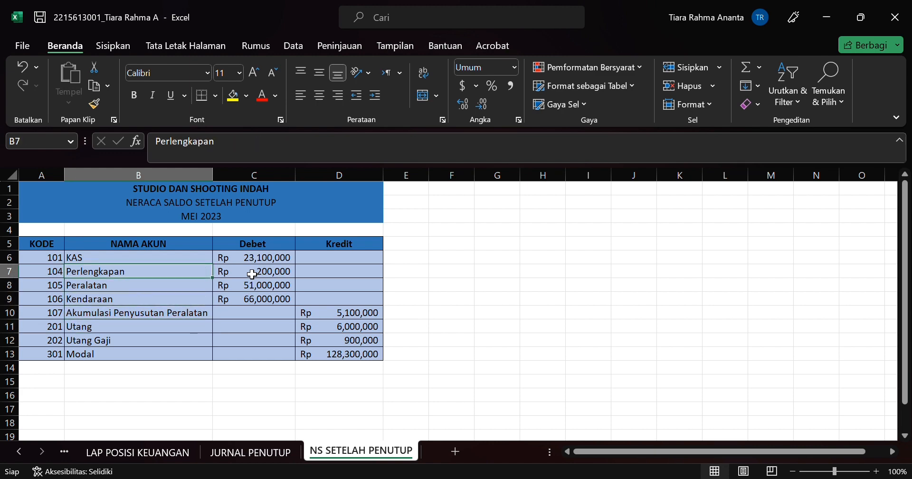